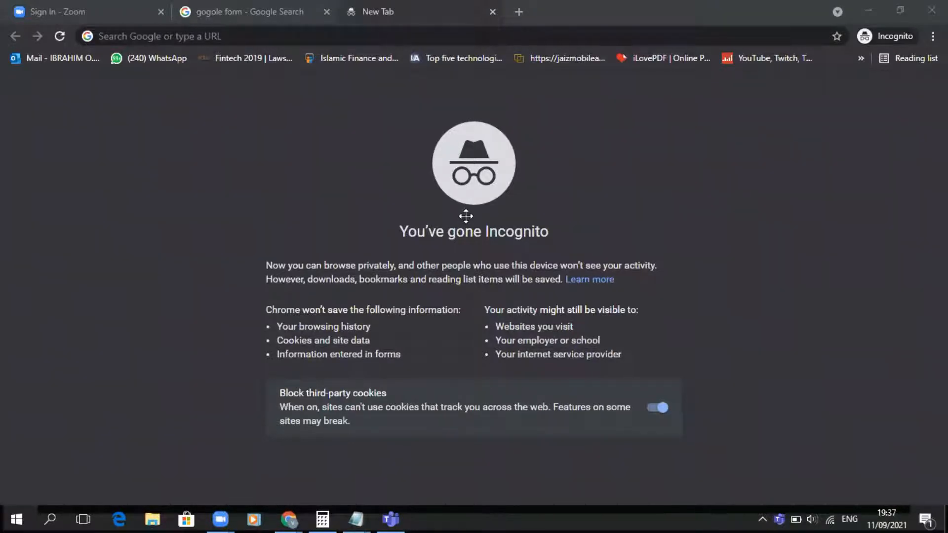
click(467, 217)
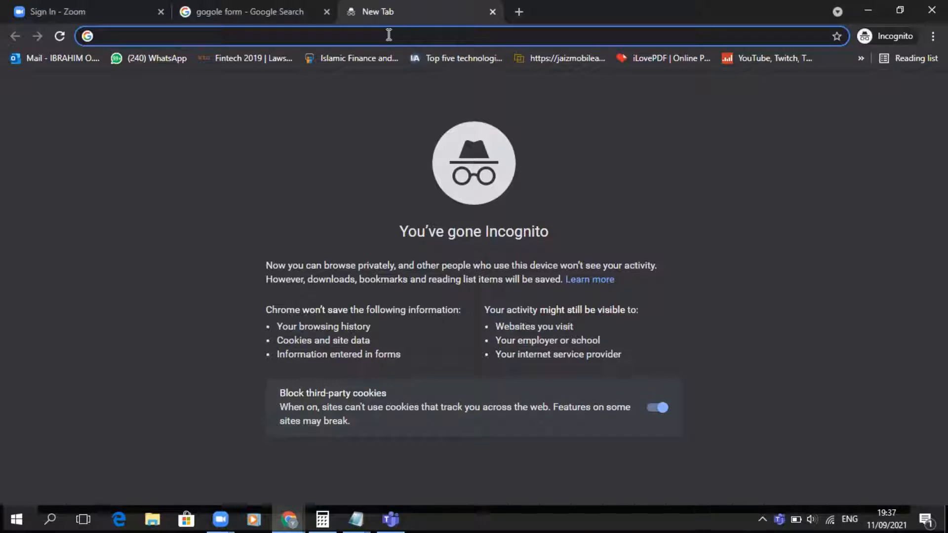
text(gmail)
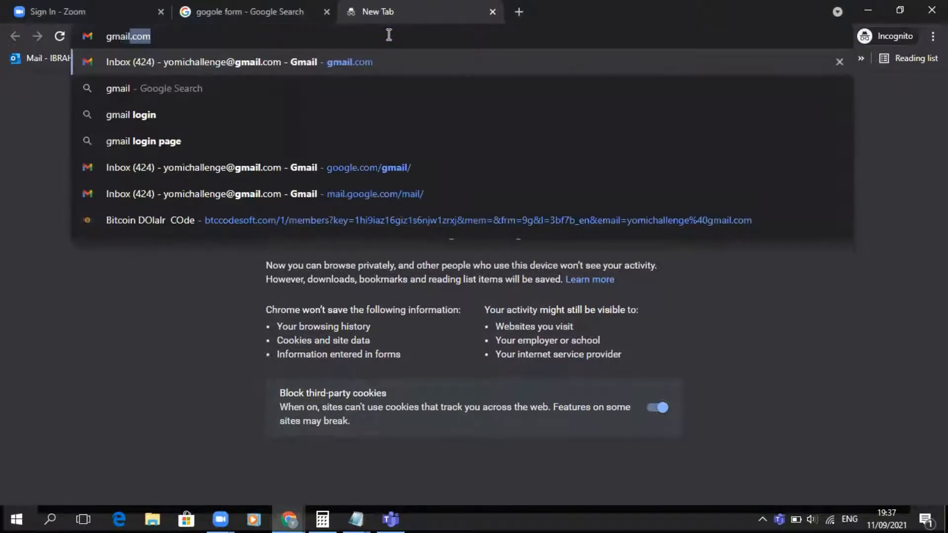
key(BackSpace)
key(BackSpace)
key(BackSpace)
key(BackSpace)
key(BackSpace)
key(BackSpace)
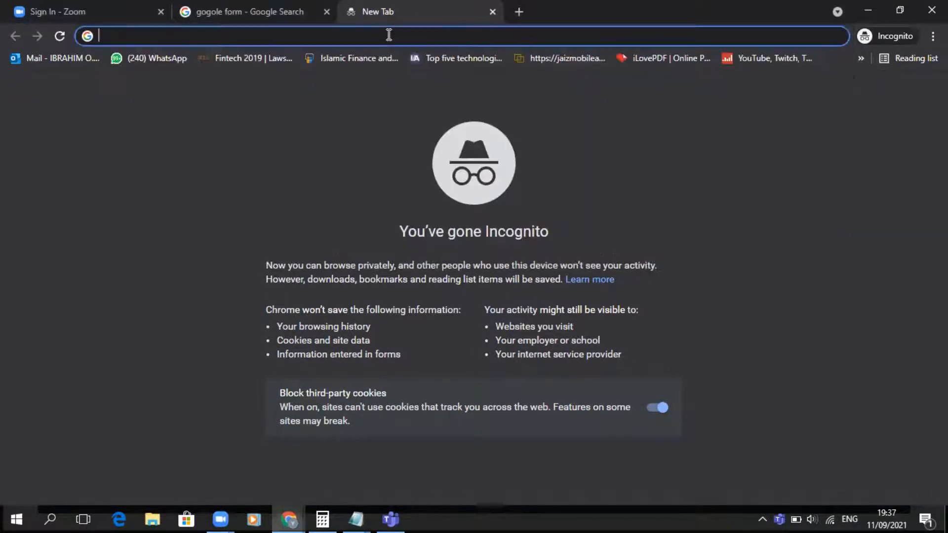
- Open Google Forms from the Google Forms search result
click(226, 1)
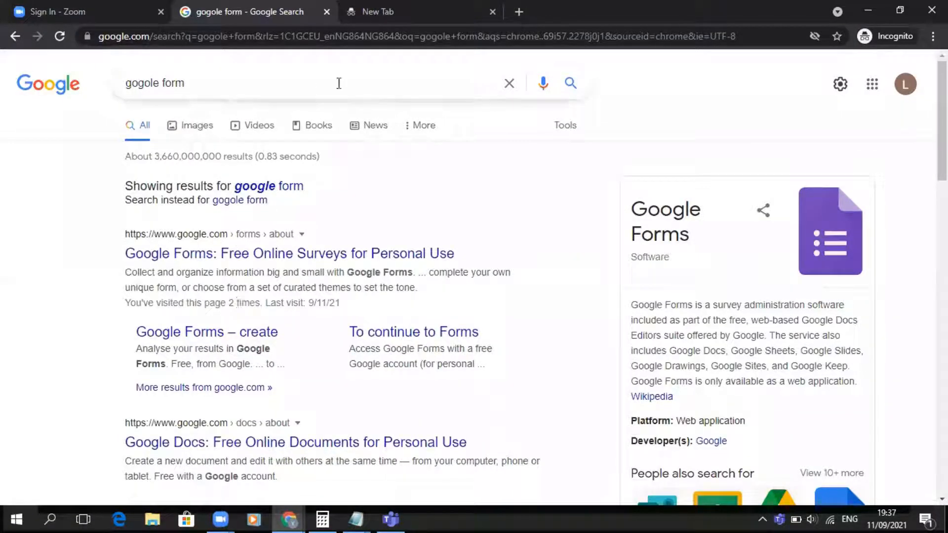
click(230, 257)
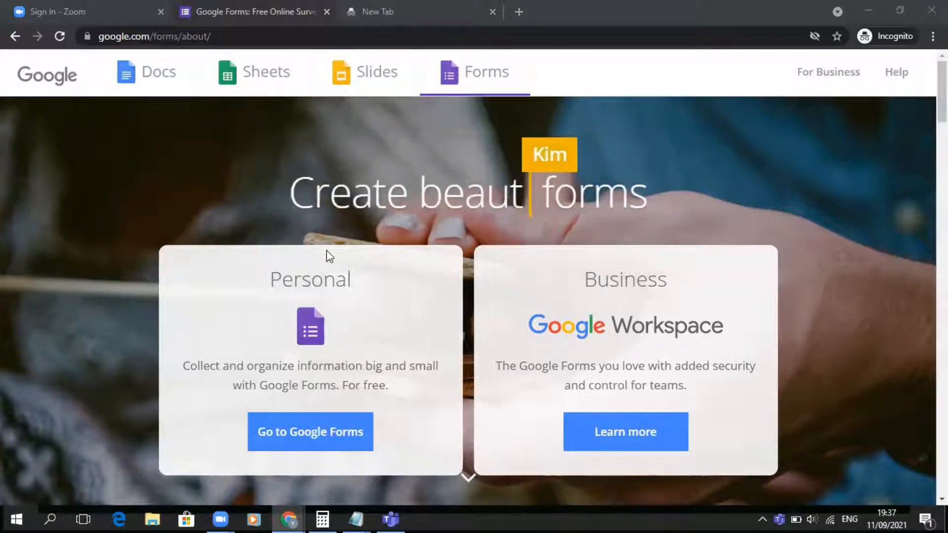
click(306, 435)
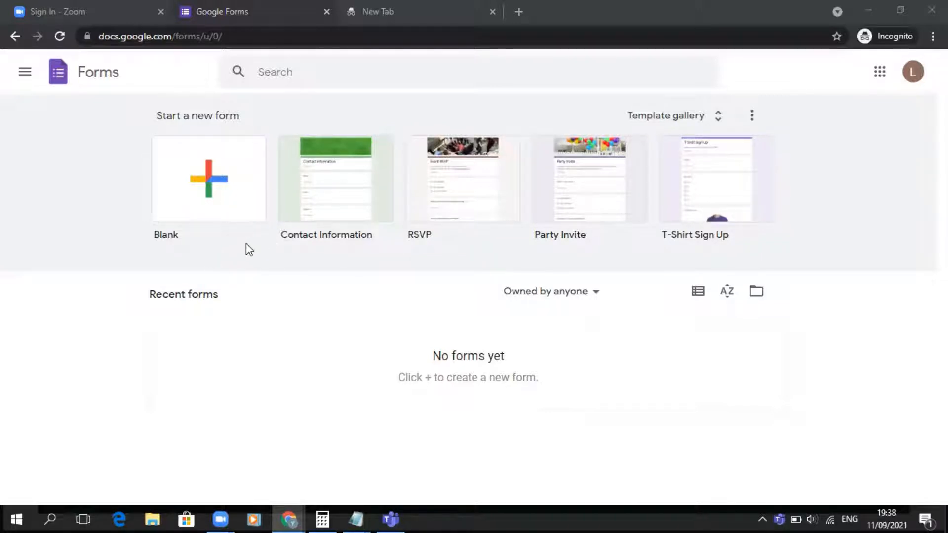
- Start a blank form and dismiss the new-features tour prompt
click(204, 180)
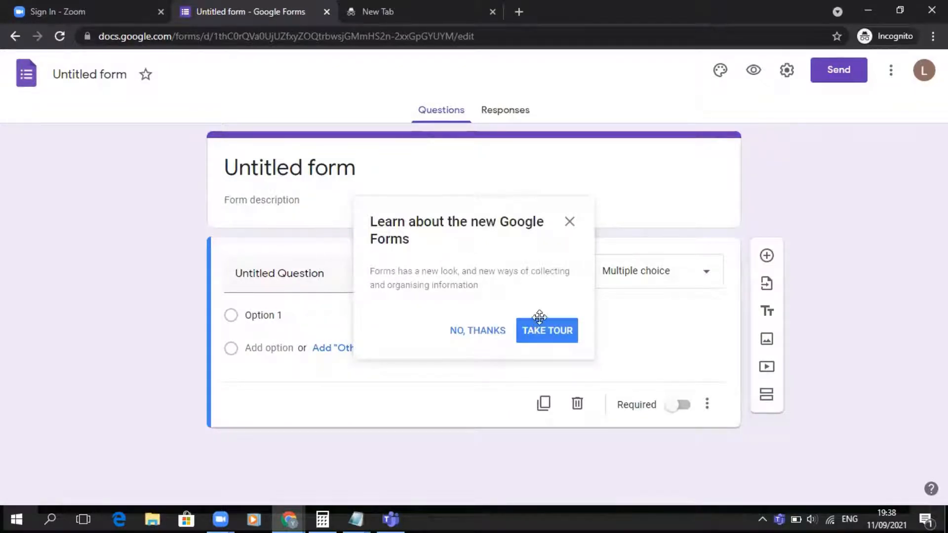
click(493, 335)
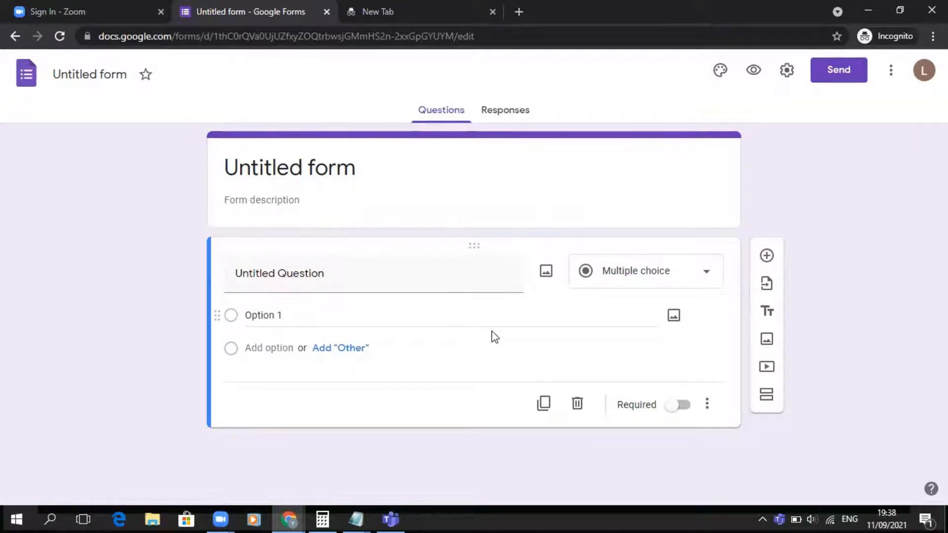
- Set the form title to Our First Client
click(267, 168)
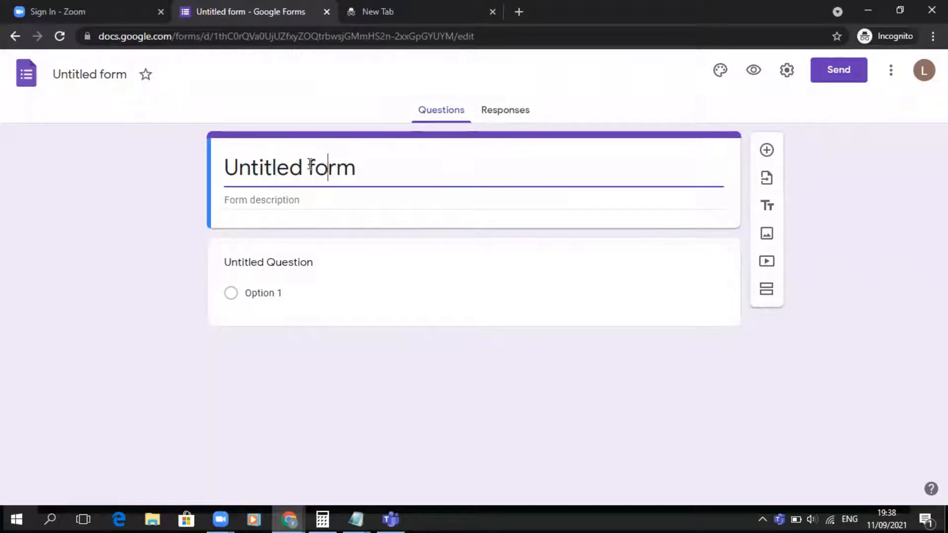
click(95, 75)
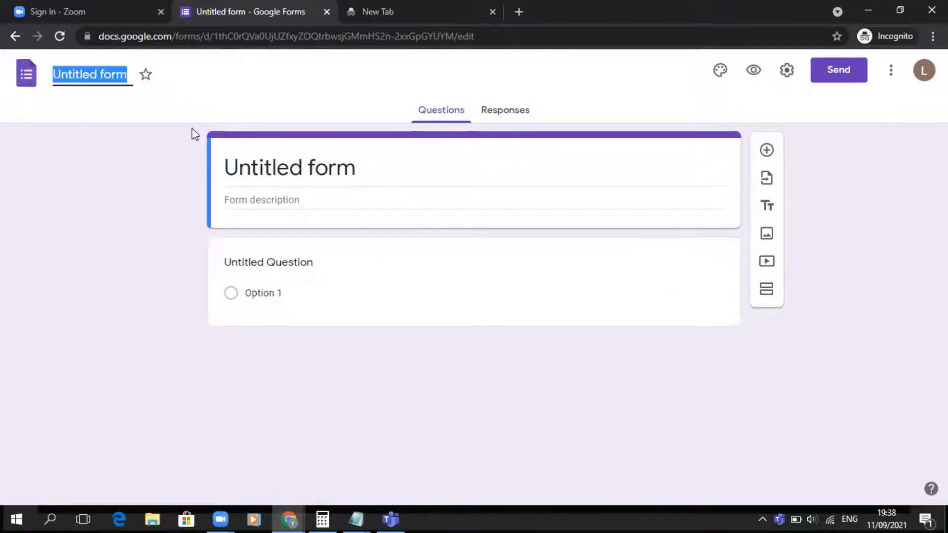
click(288, 167)
triple_click(287, 166)
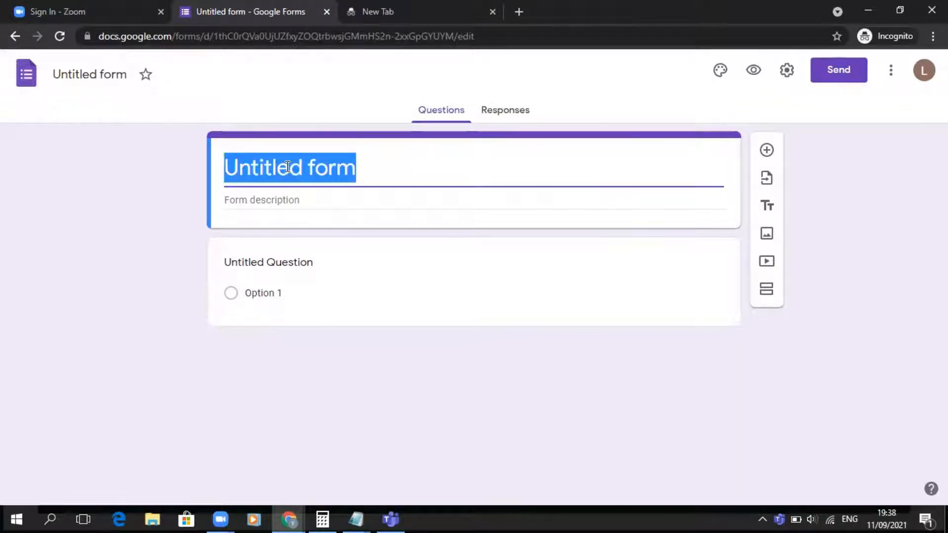
text(Our )
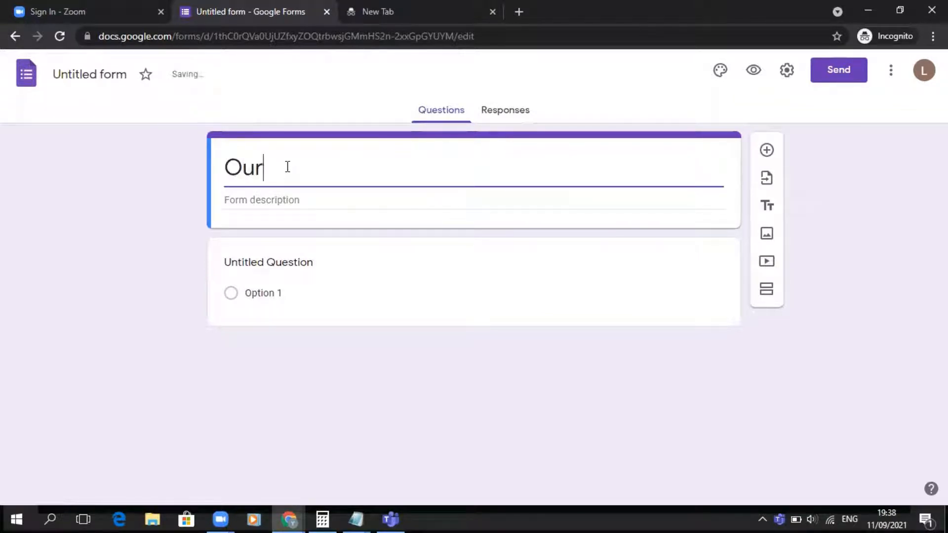
text(First C)
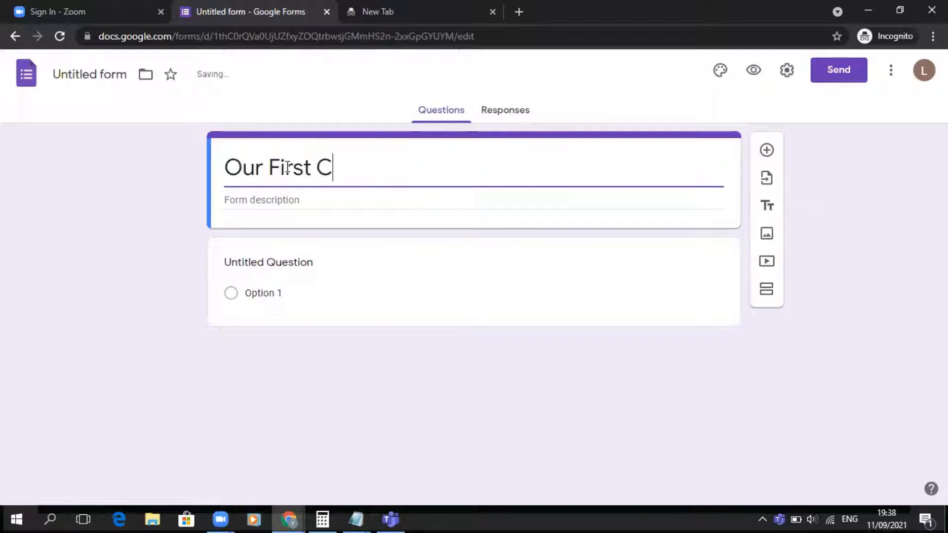
text(linet)
key(BackSpace)
key(BackSpace)
key(BackSpace)
text(ent)
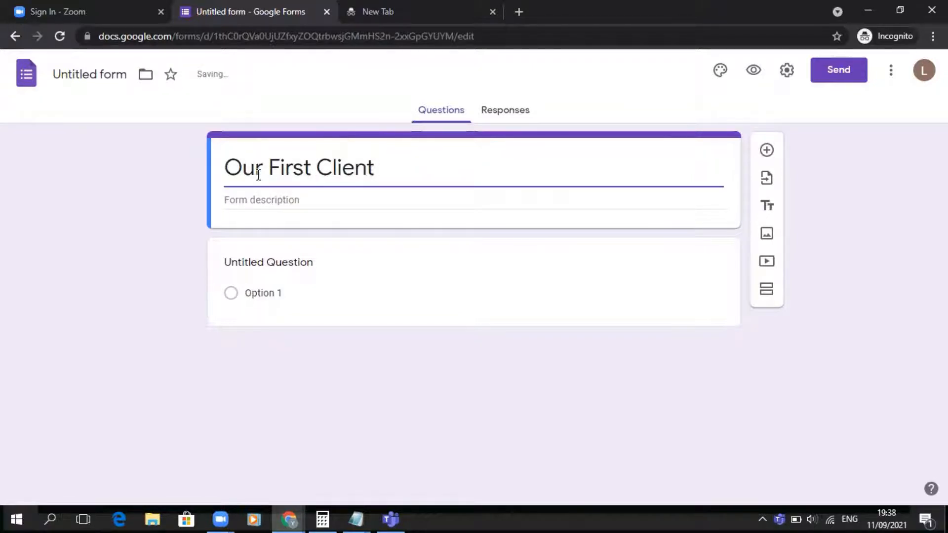
click(135, 205)
double_click(317, 162)
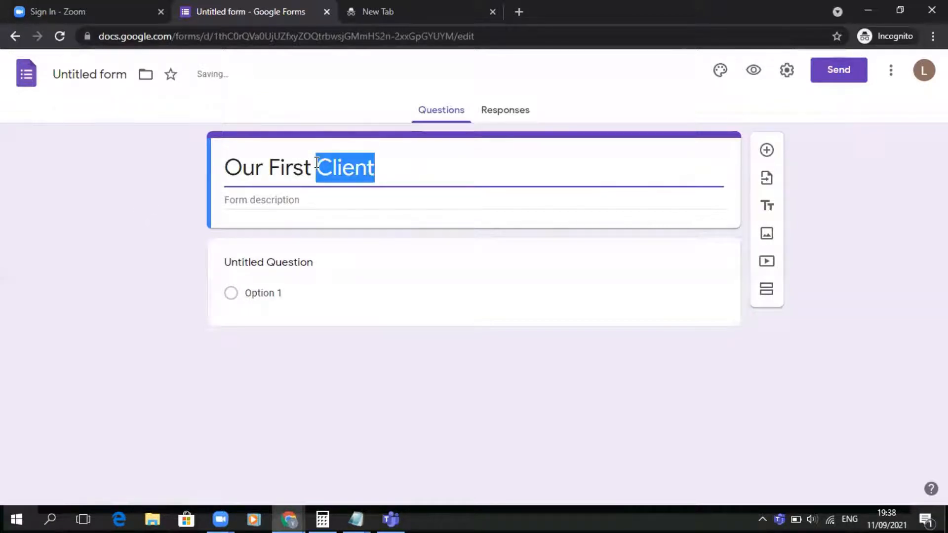
key(ctrl+a)
click(89, 79)
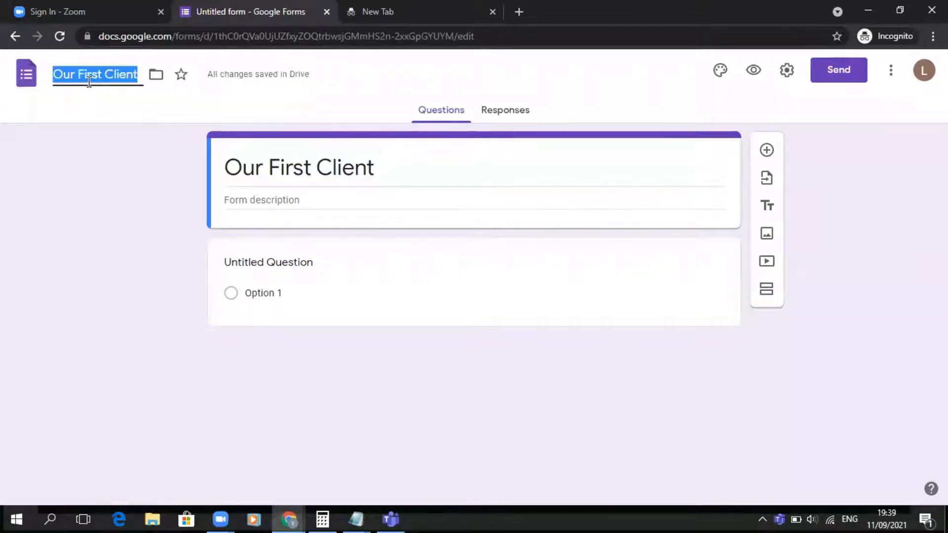
click(119, 225)
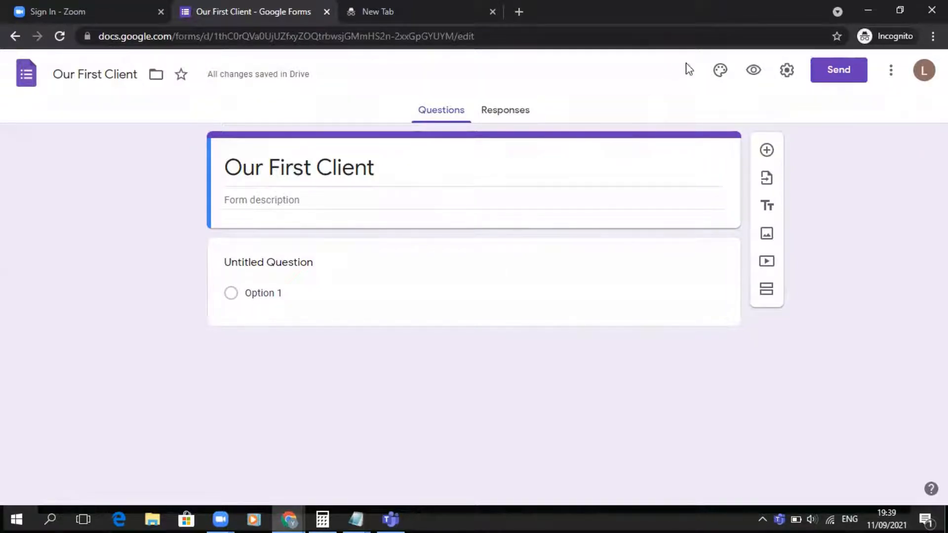
- Open the theme options, try several preset theme colours ending with orange, and adjust a custom red shade
click(720, 71)
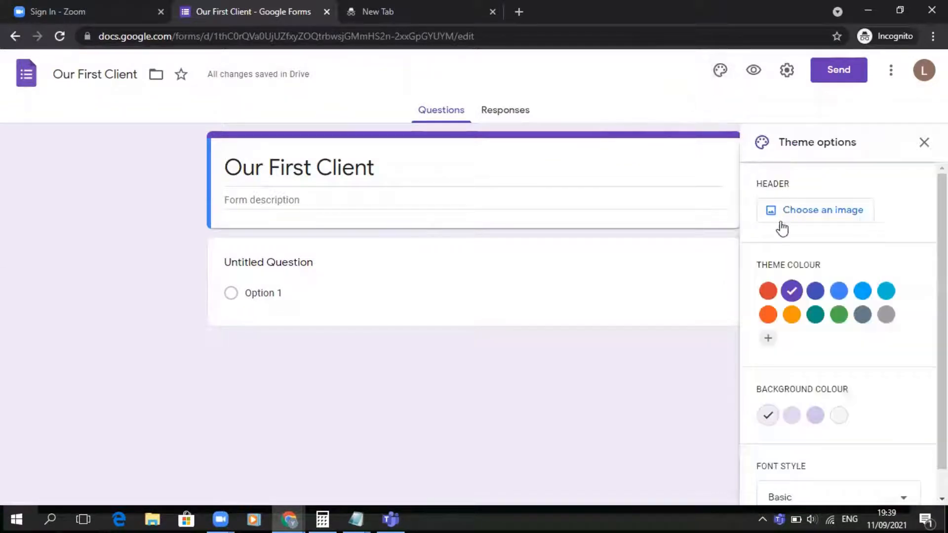
click(816, 291)
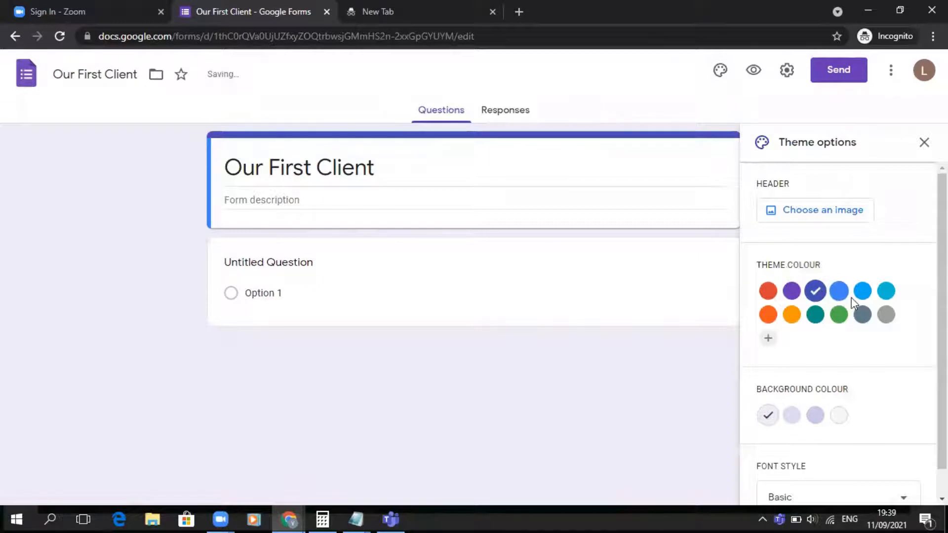
click(862, 290)
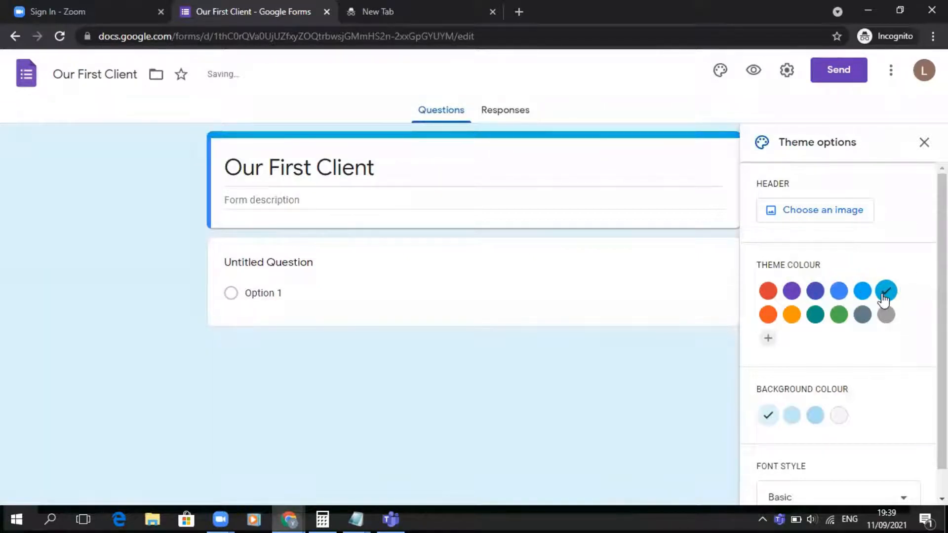
click(862, 314)
click(840, 316)
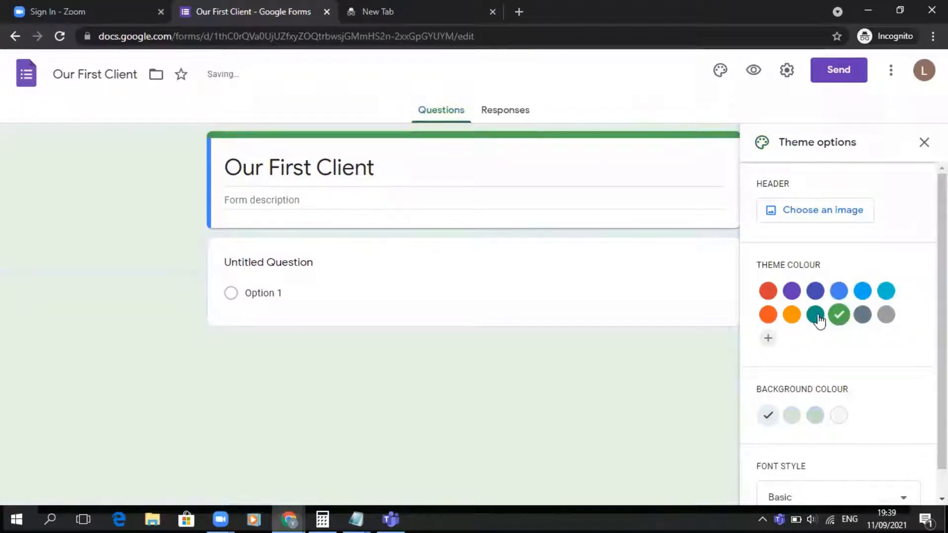
click(817, 318)
click(792, 319)
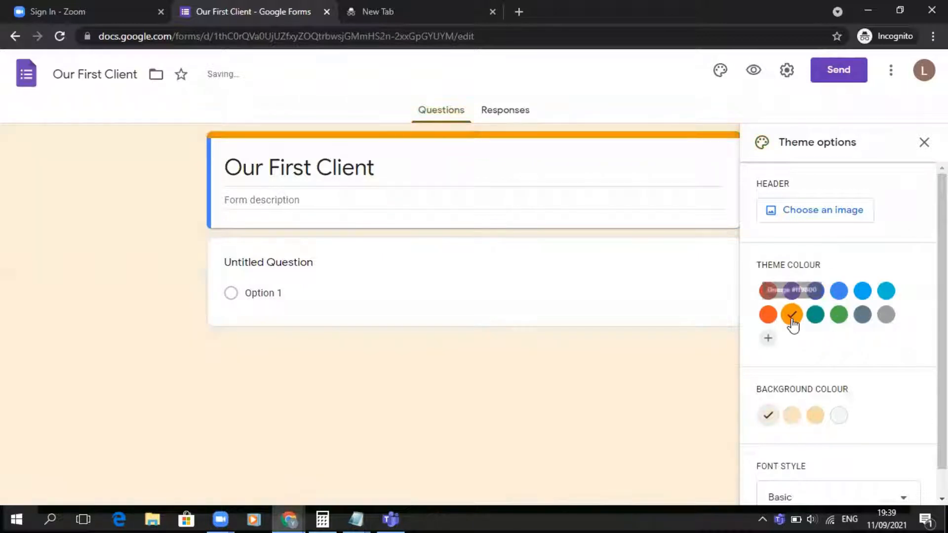
click(765, 317)
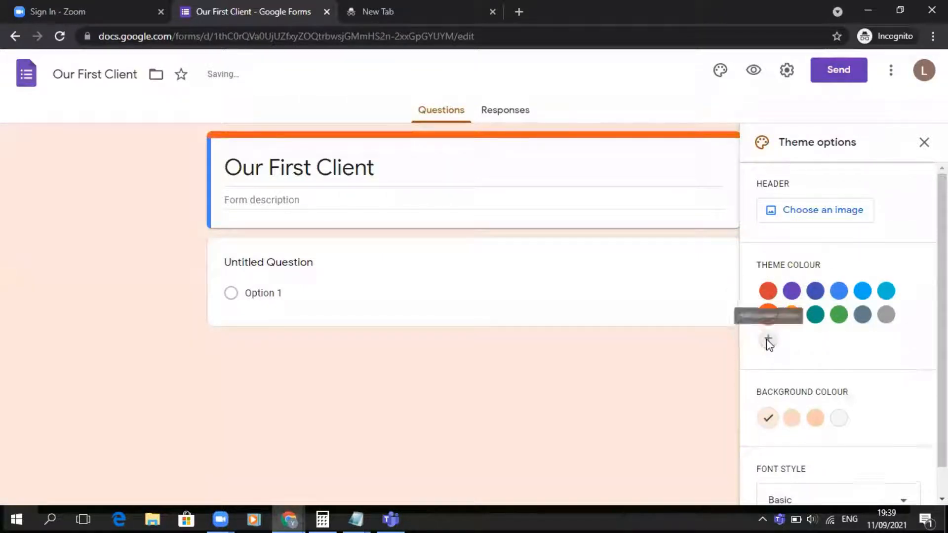
click(767, 338)
mouse_move(895, 301)
mouse_down()
mouse_move(864, 349)
mouse_move(840, 360)
mouse_move(888, 307)
mouse_up()
- Insert the purple bubbles theme image as the form header, then remove it
click(819, 212)
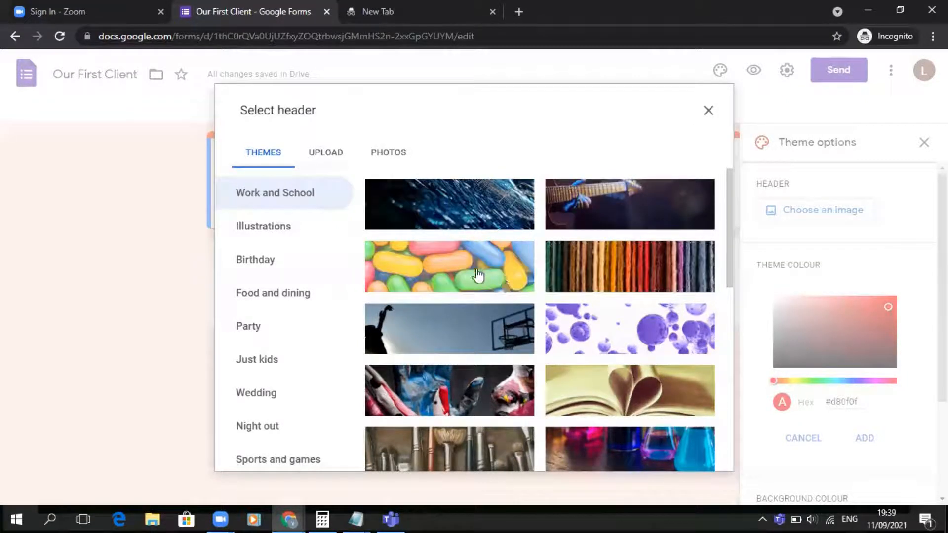
click(599, 341)
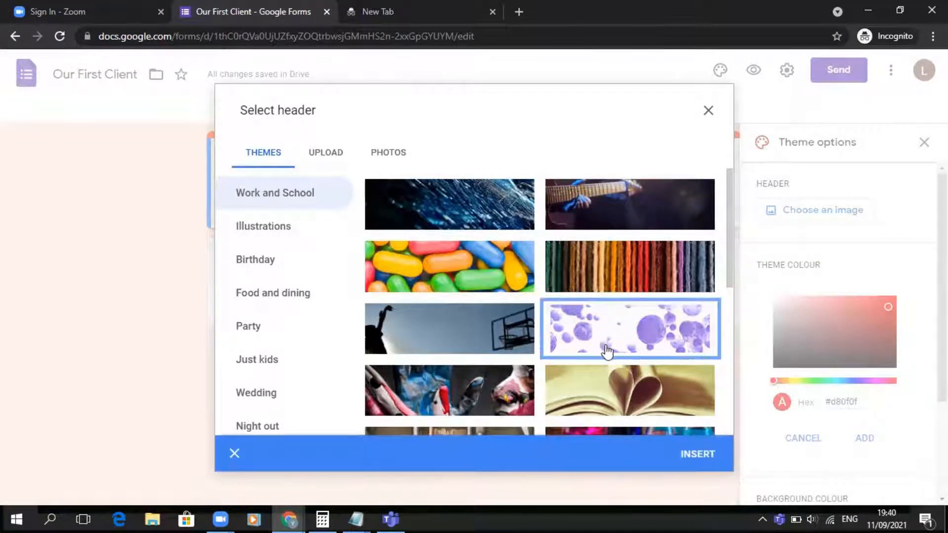
click(698, 453)
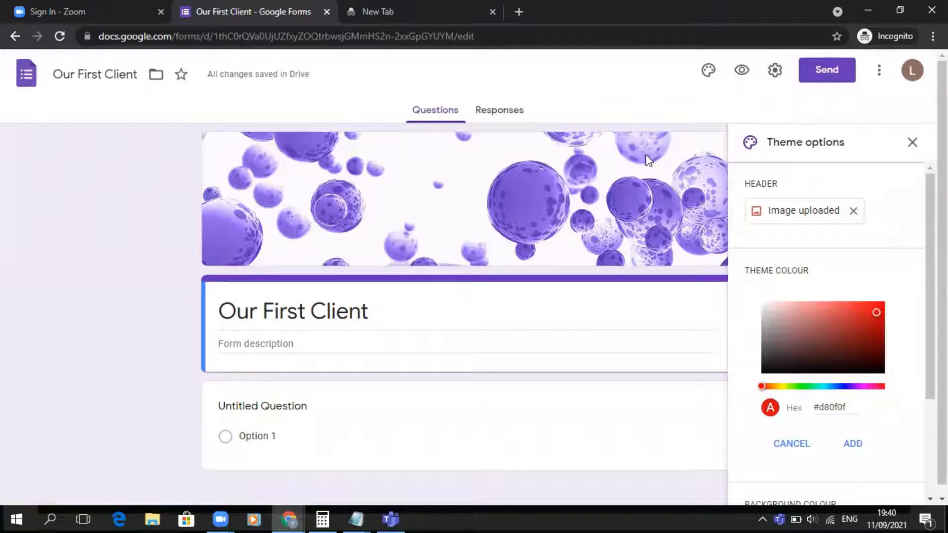
click(853, 211)
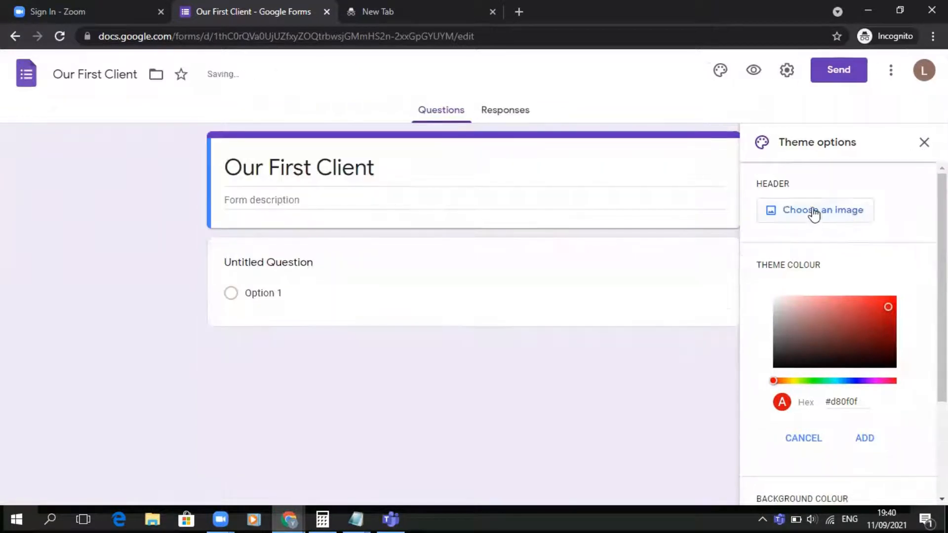
- Browse the header image sources and insert the Food and dining dinner-table image as the form header
click(814, 211)
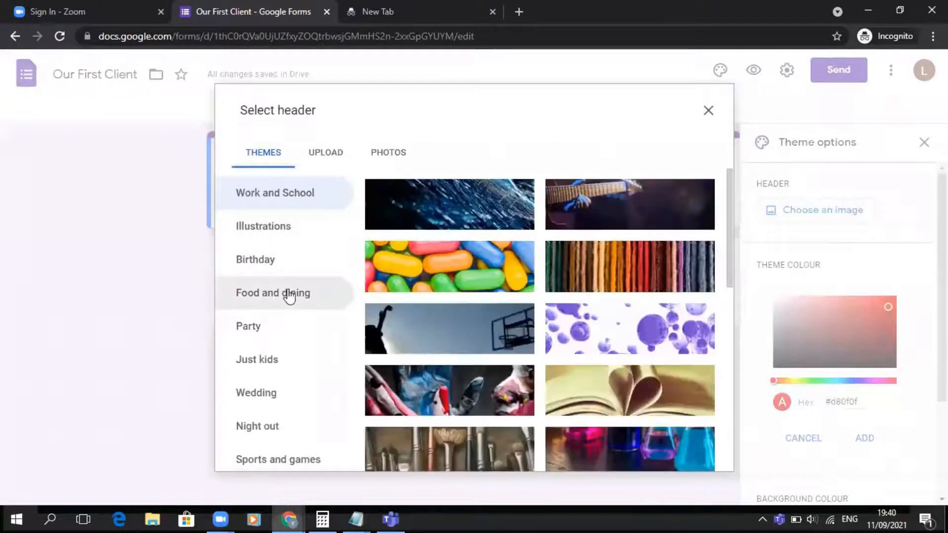
click(327, 154)
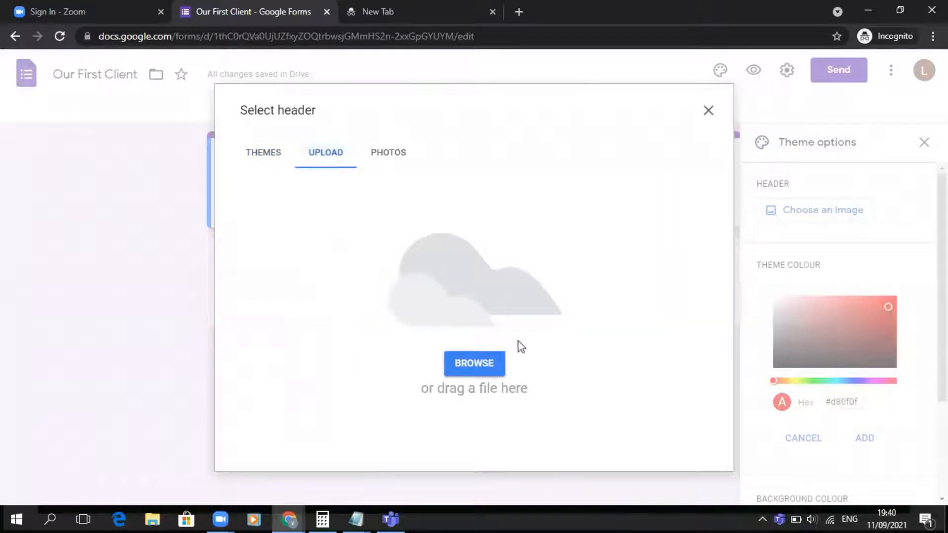
click(396, 163)
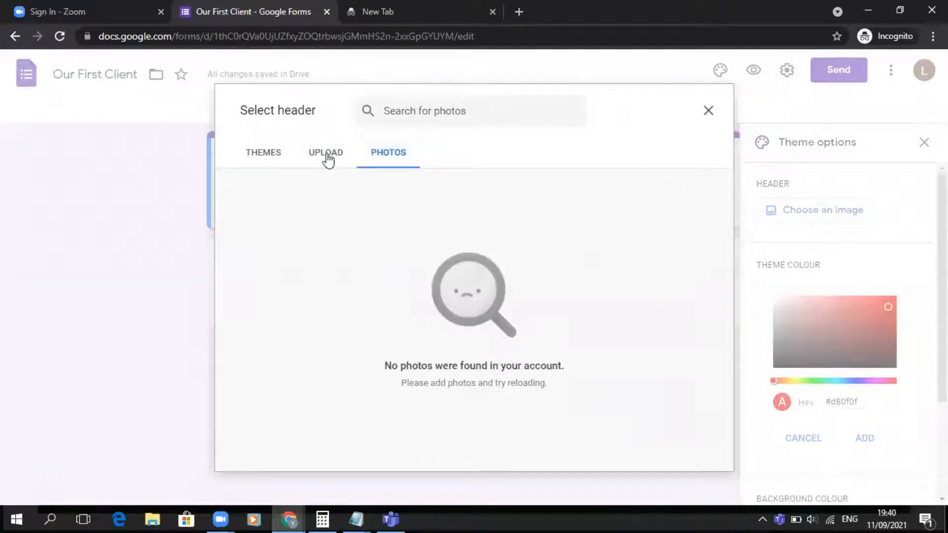
click(264, 154)
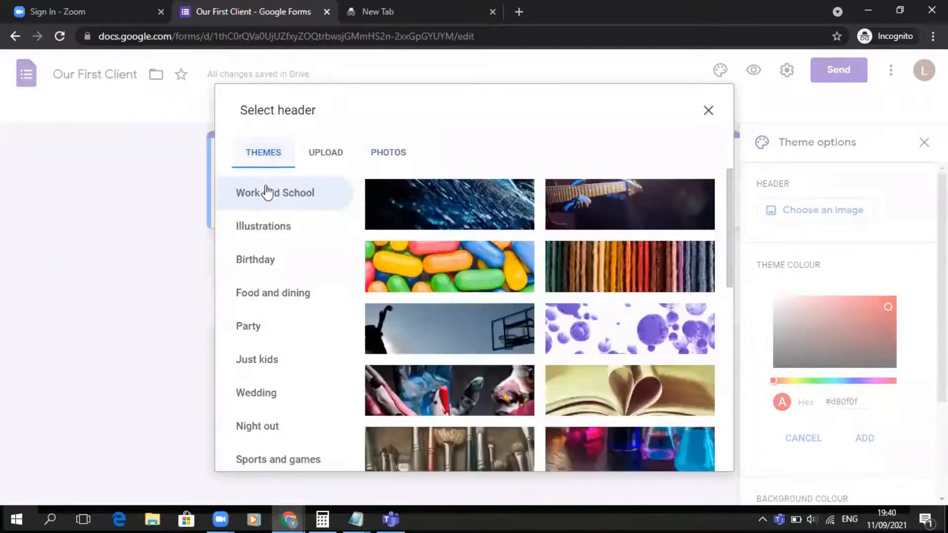
click(266, 232)
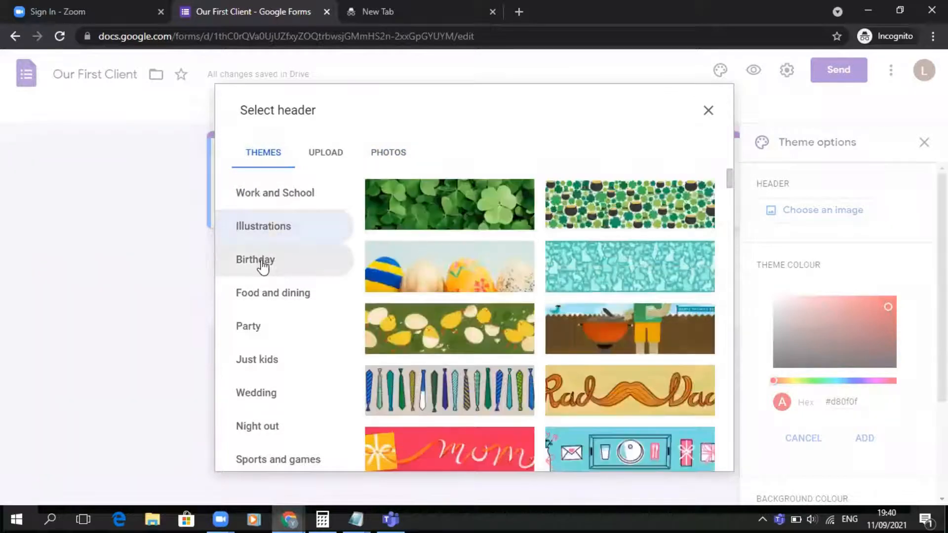
click(258, 261)
click(267, 300)
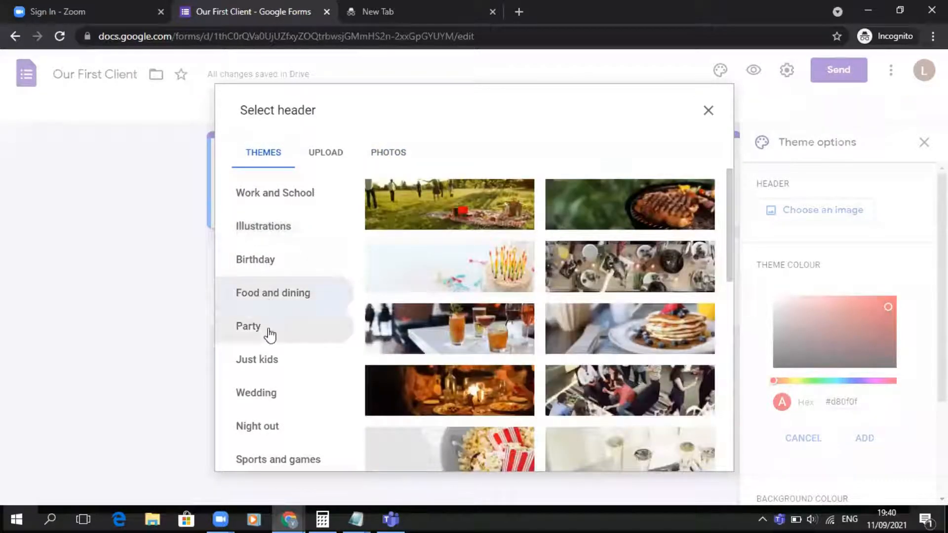
click(600, 289)
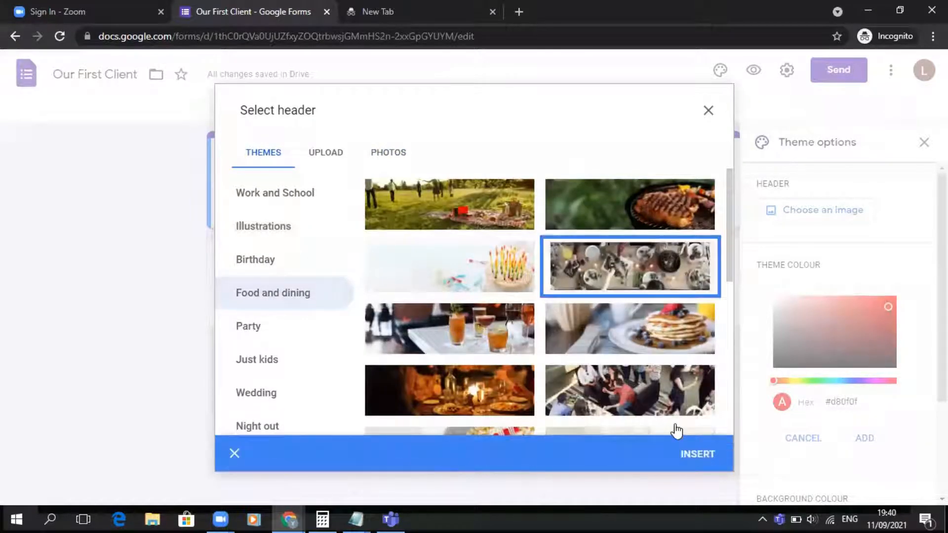
click(689, 451)
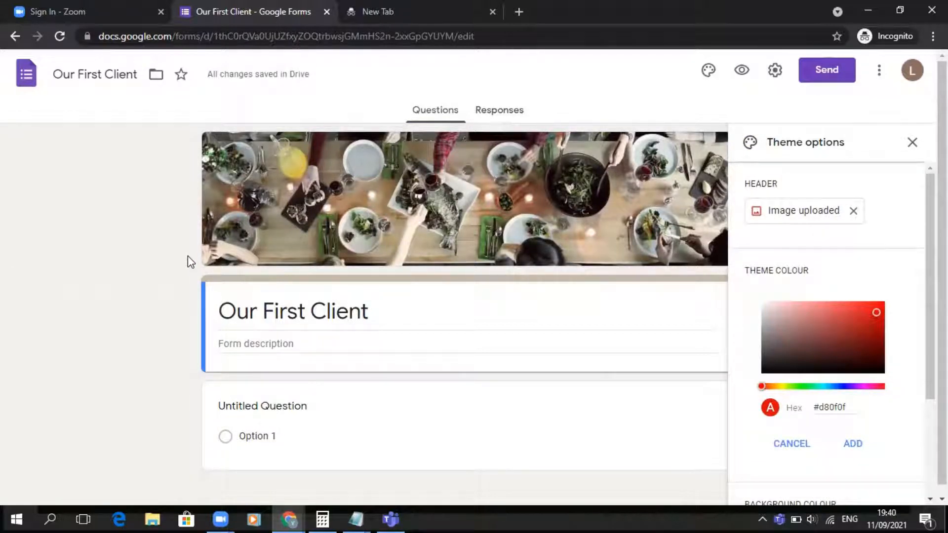
- Enter the form description "Kindly fll this form for us to goe you a FREE Lunch on Monday"
scroll(189, 260, down, 1)
click(264, 338)
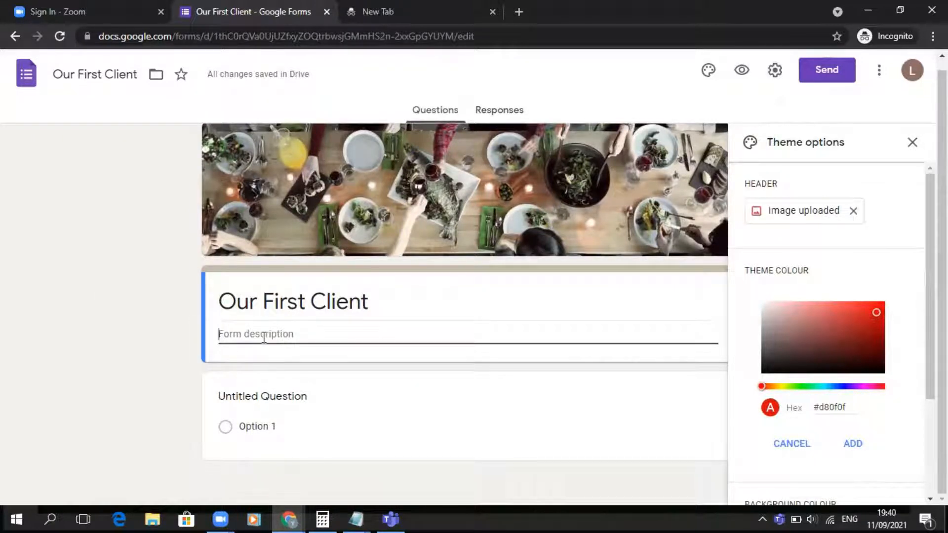
text(Kindly fll this form for us to go)
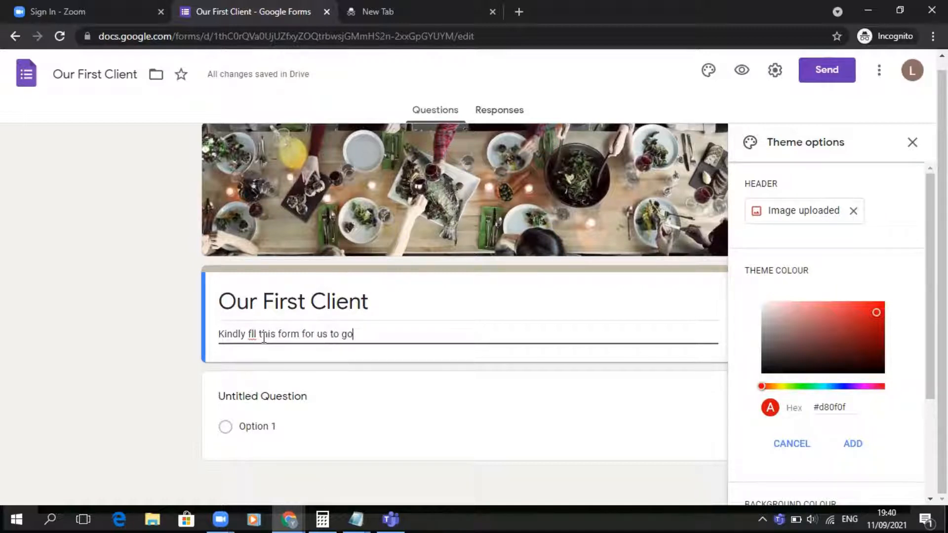
text(e you a FREE)
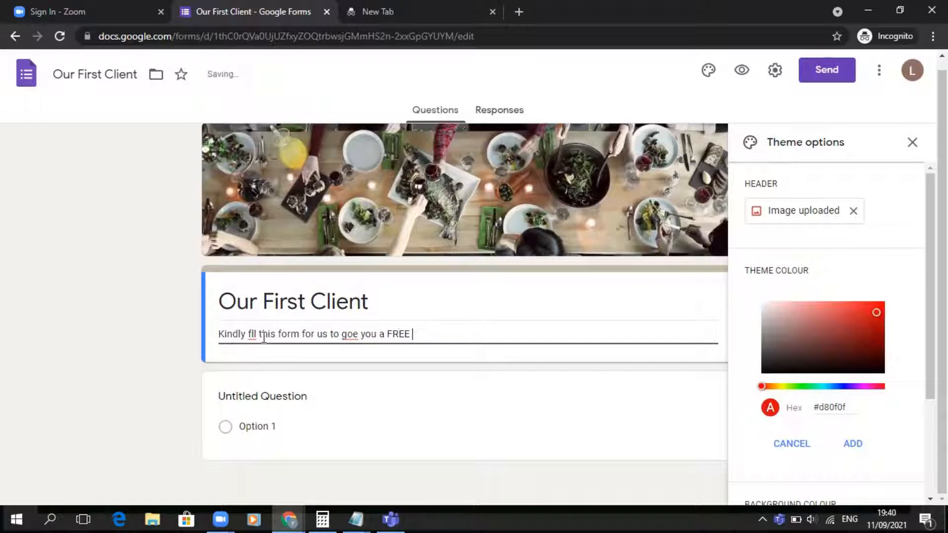
text( Lunch on M)
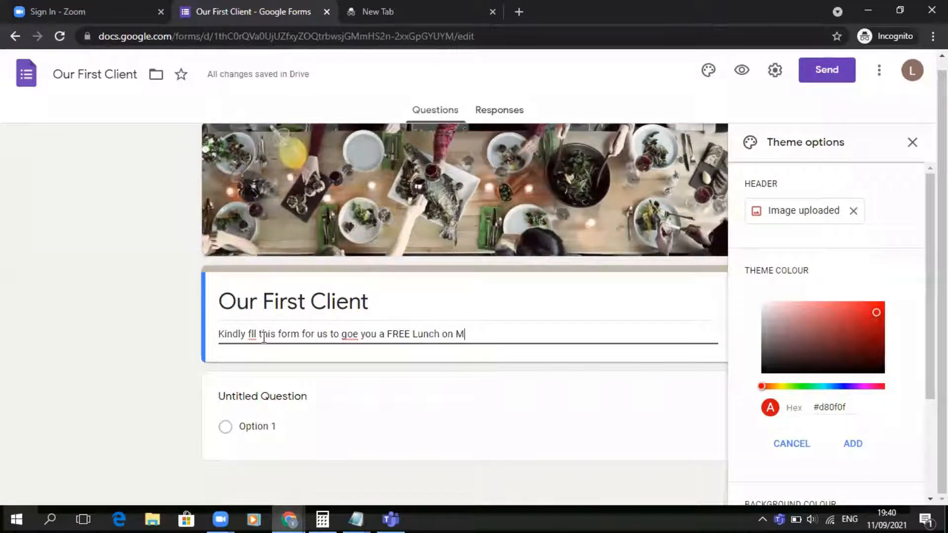
text(onday)
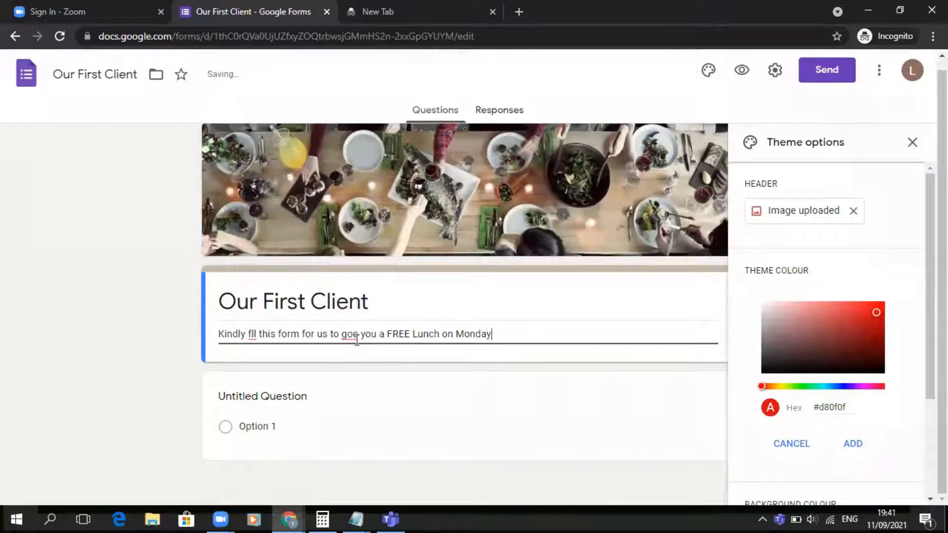
- Correct the description's typos to "give" and "fill", then close the theme options
click(358, 335)
key(BackSpace)
key(BackSpace)
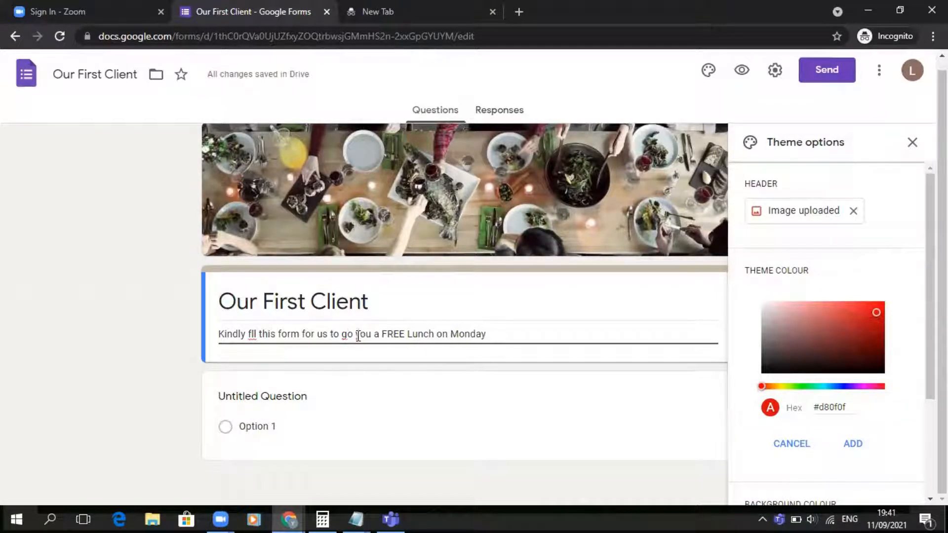
text(ive)
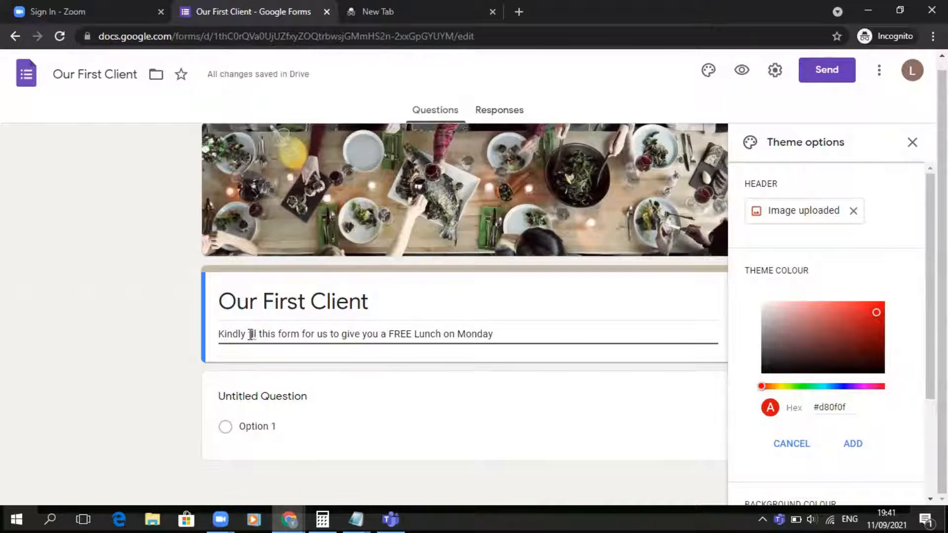
click(251, 335)
text(i)
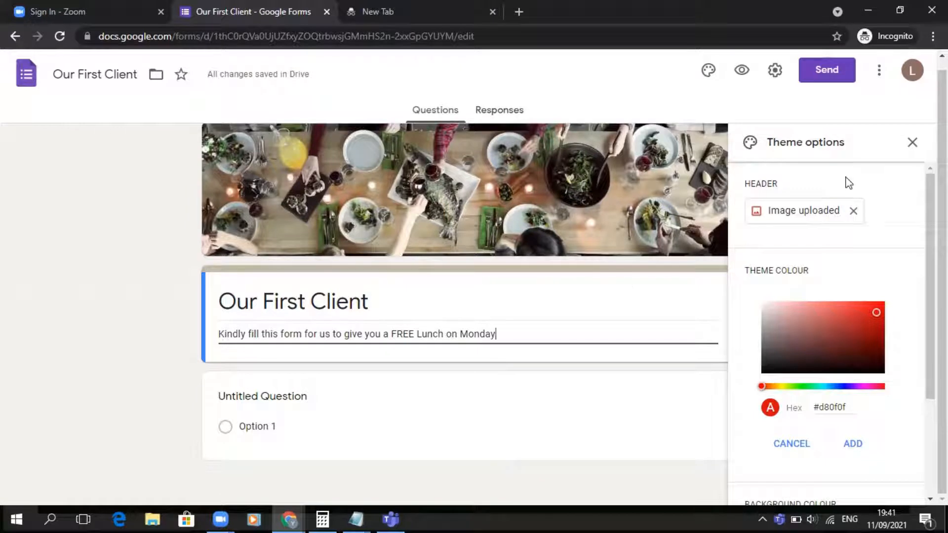
click(913, 145)
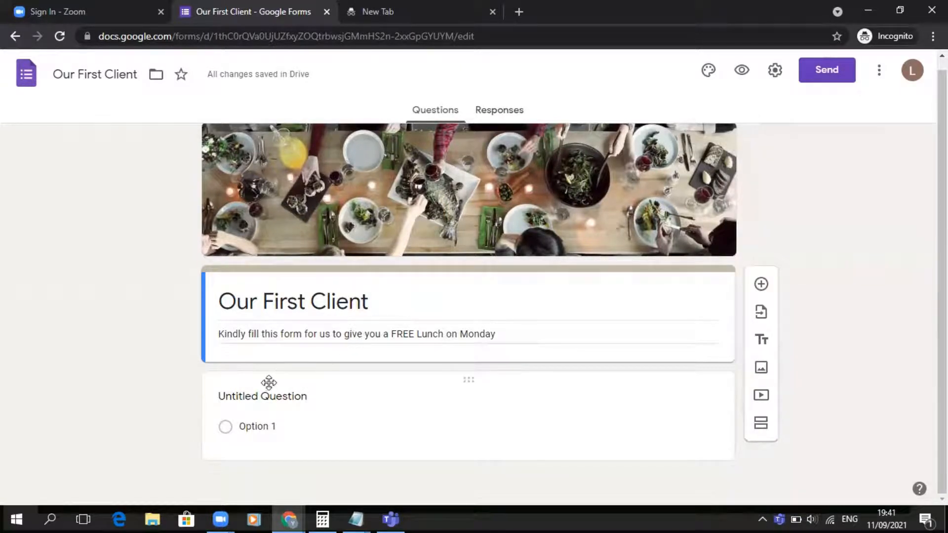
- Rename the first question to First Name and change its type to Short answer
click(255, 400)
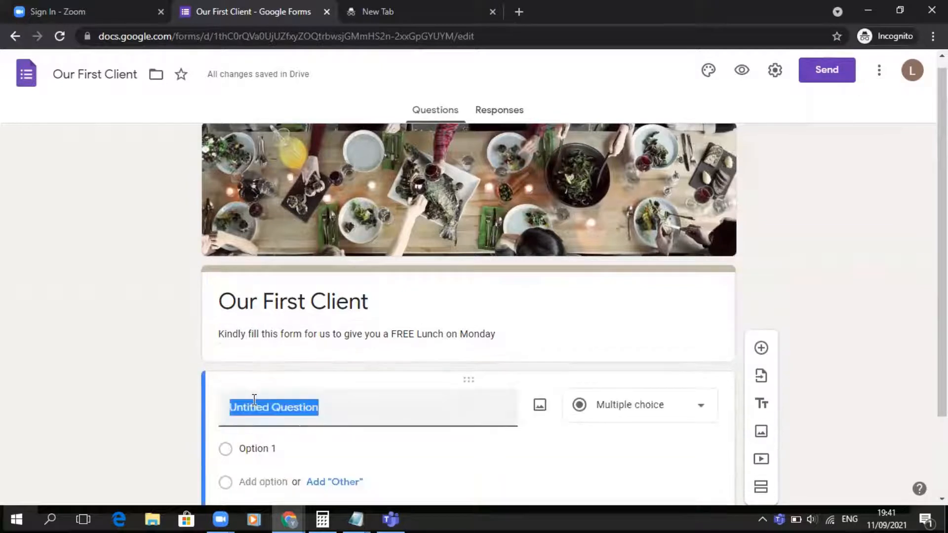
text(Fir)
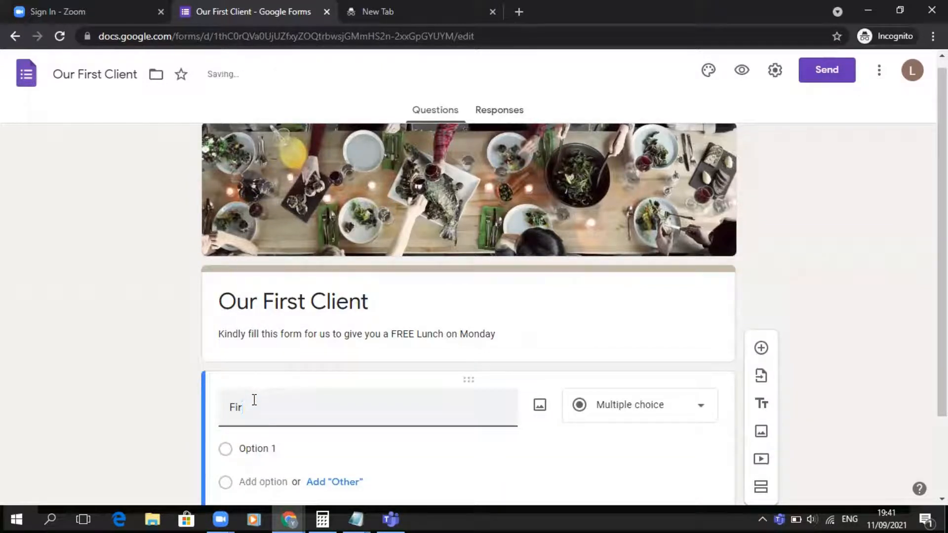
text(st Name)
scroll(484, 343, down, 2)
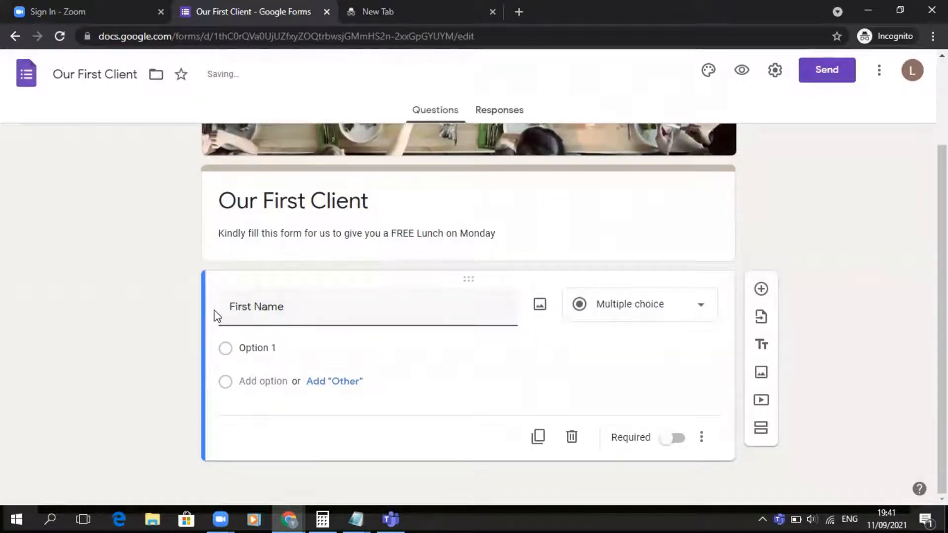
click(686, 308)
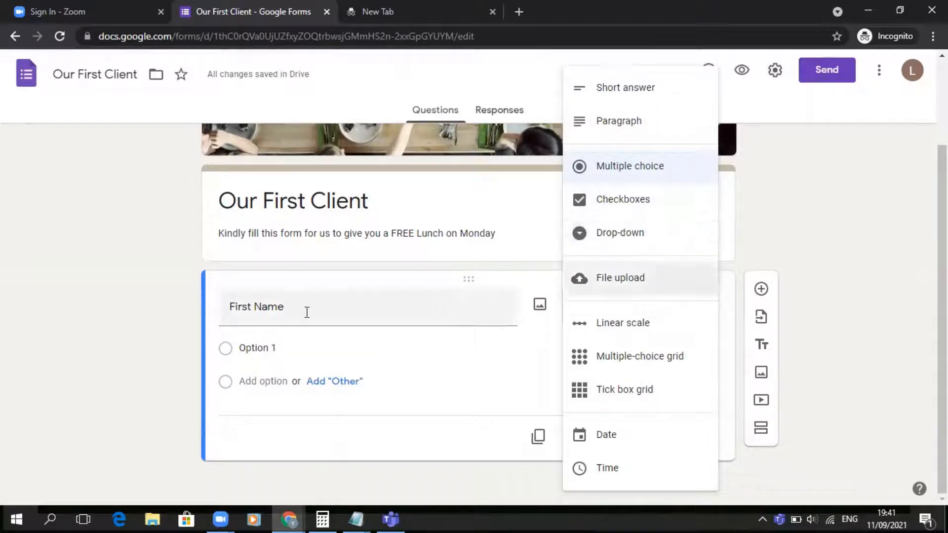
click(637, 99)
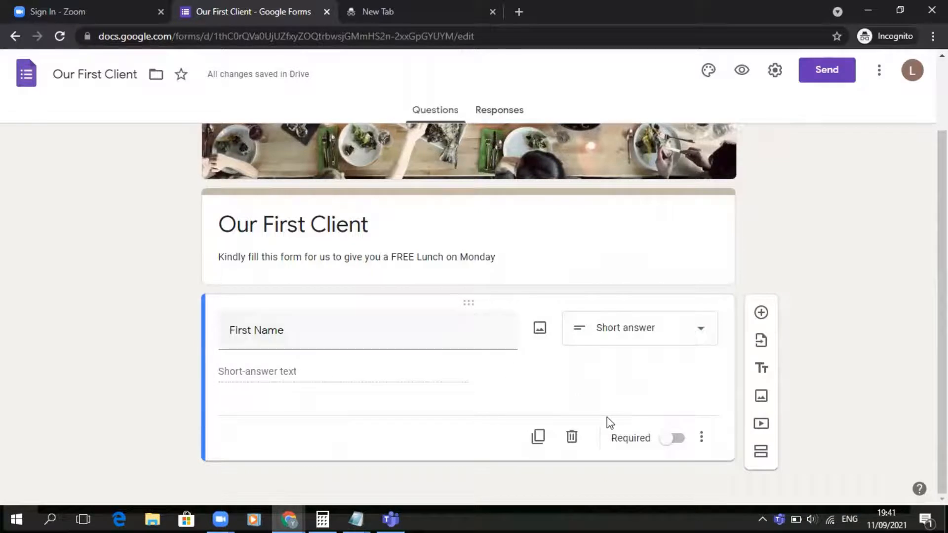
- Add the description "Enter Your First Name" to the First Name question and make it required
click(705, 435)
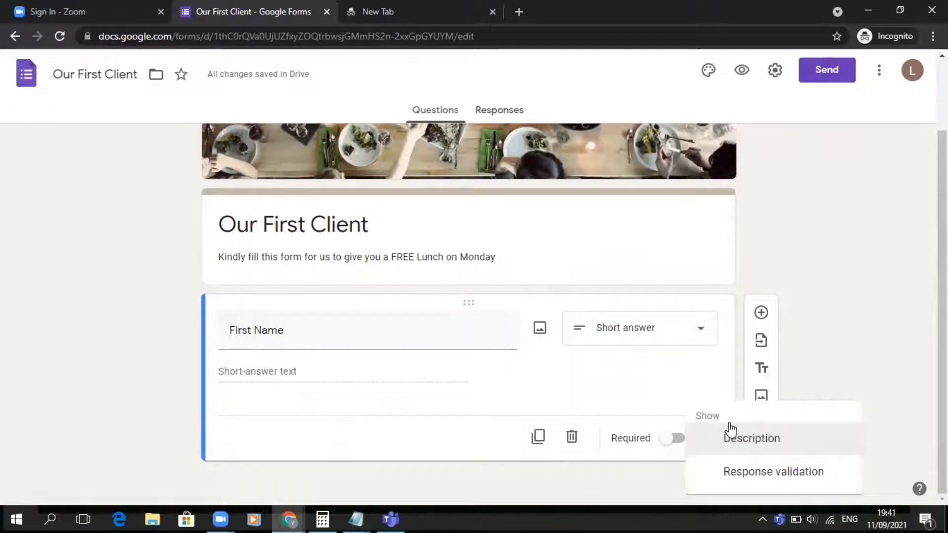
click(731, 428)
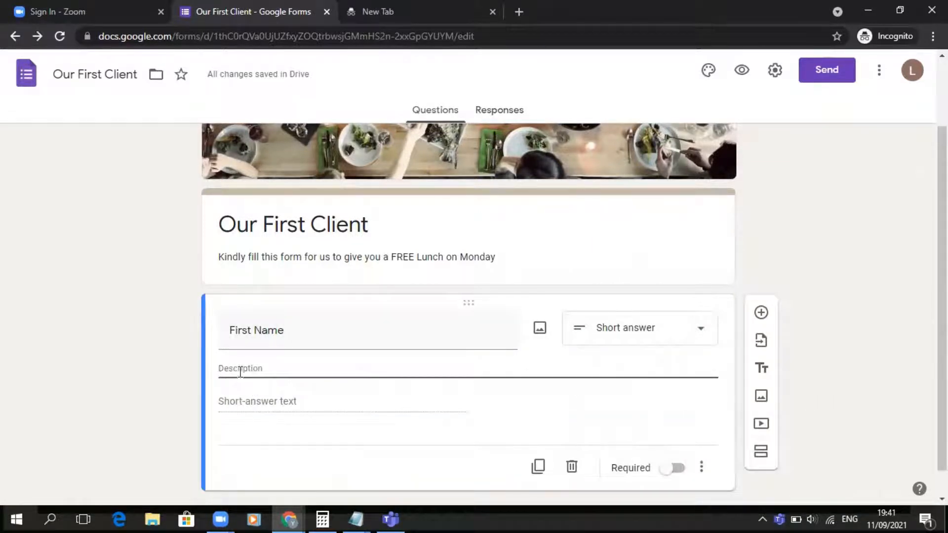
text(Enter Y)
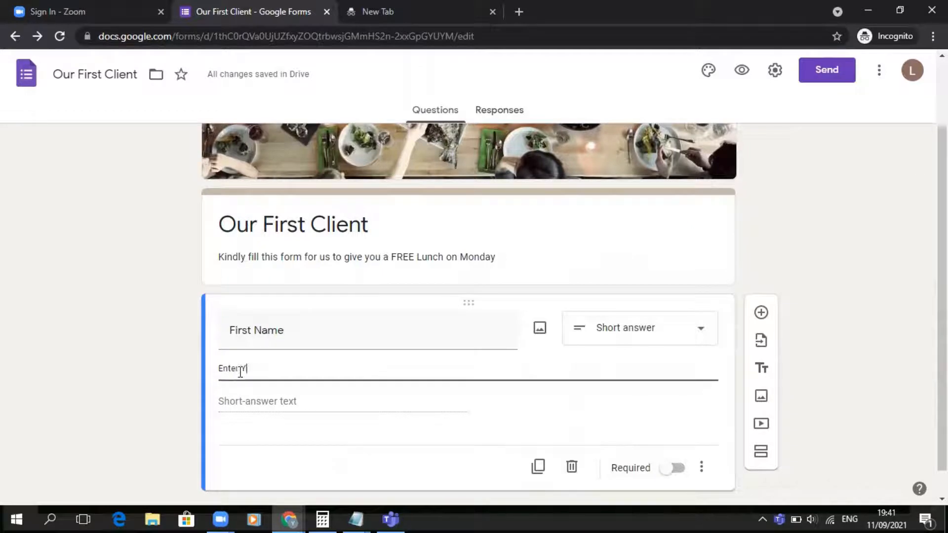
text(our First Name)
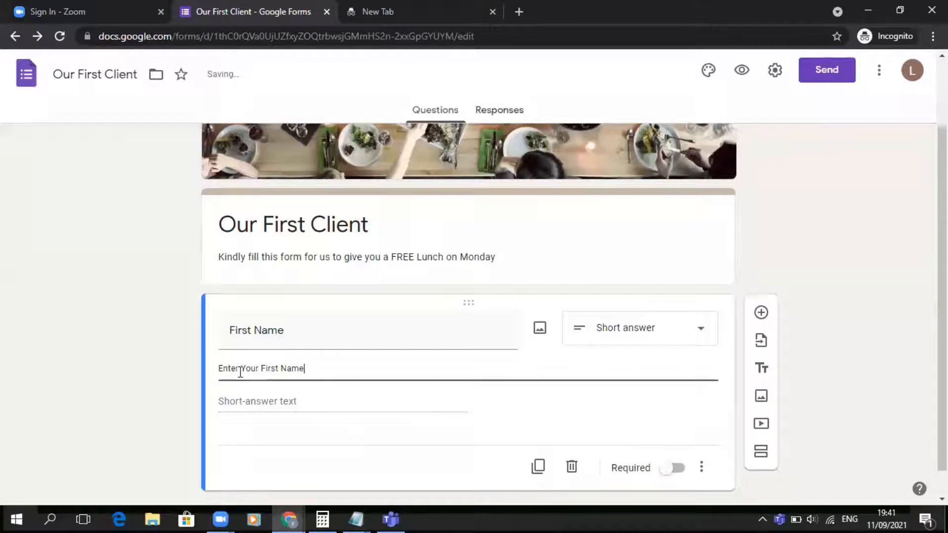
scroll(501, 326, down, 1)
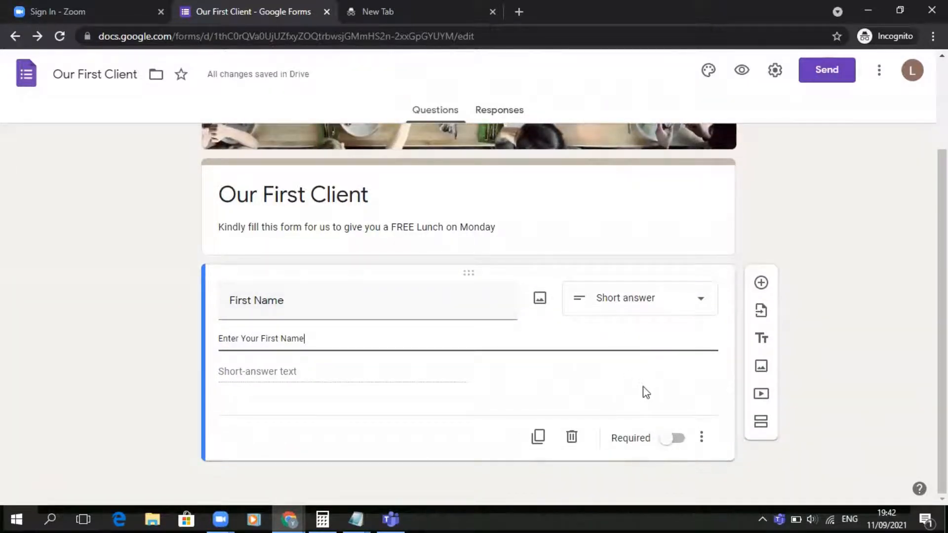
click(664, 429)
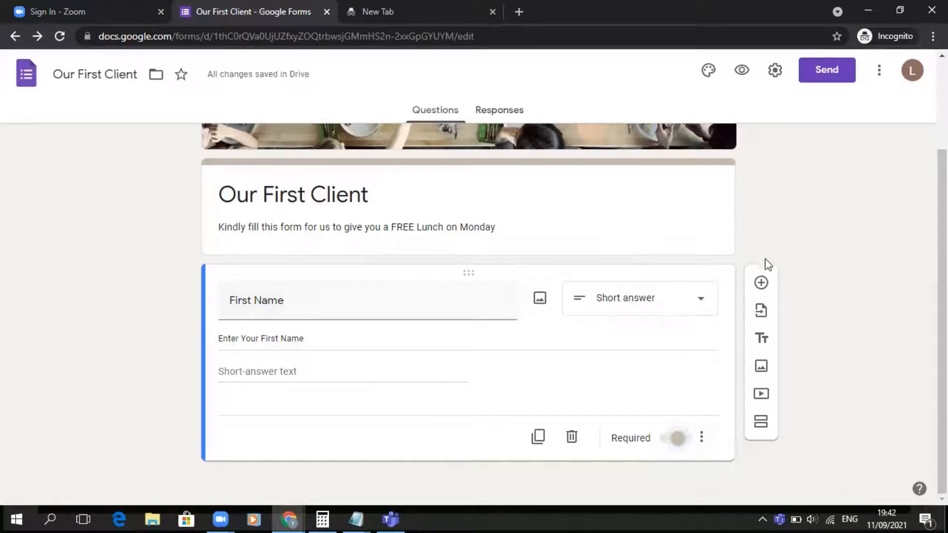
- Add two new questions titled Last Name and Email Address
click(761, 284)
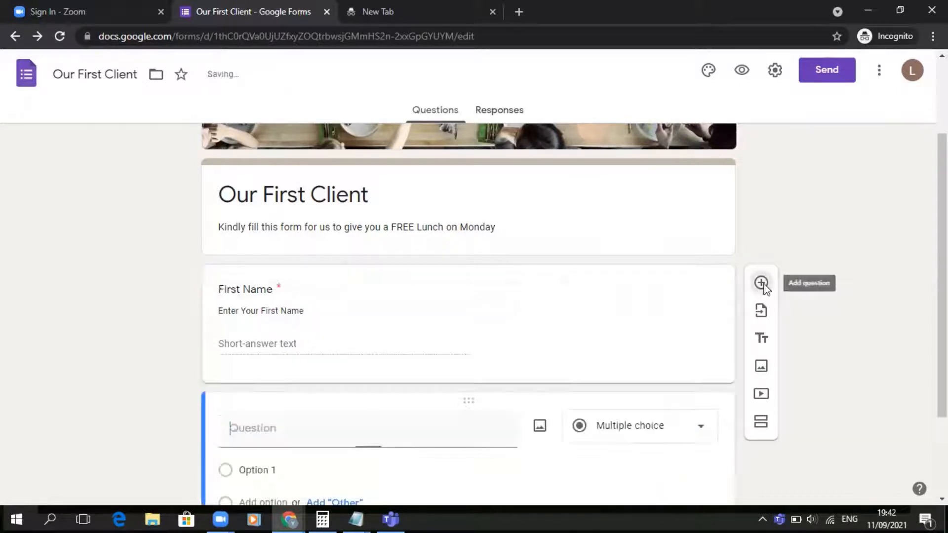
text(Last Name)
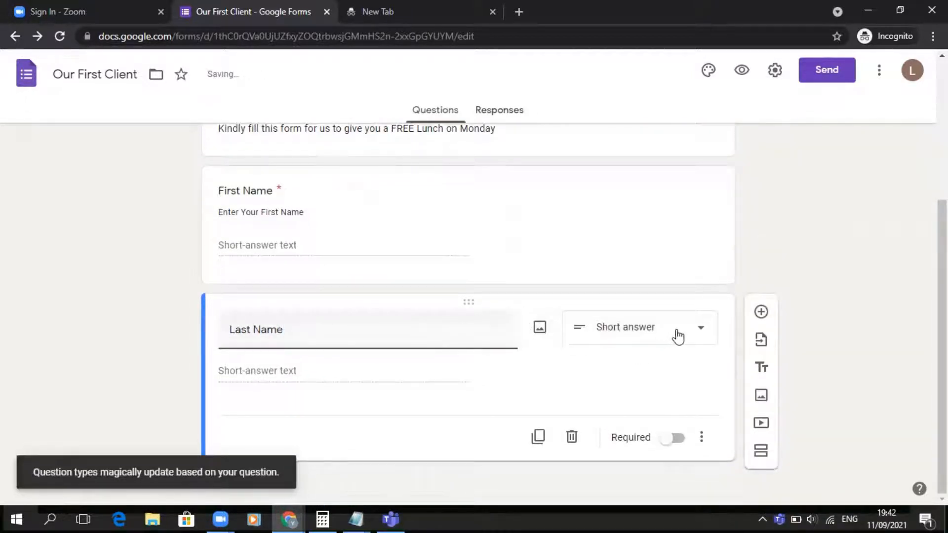
click(759, 314)
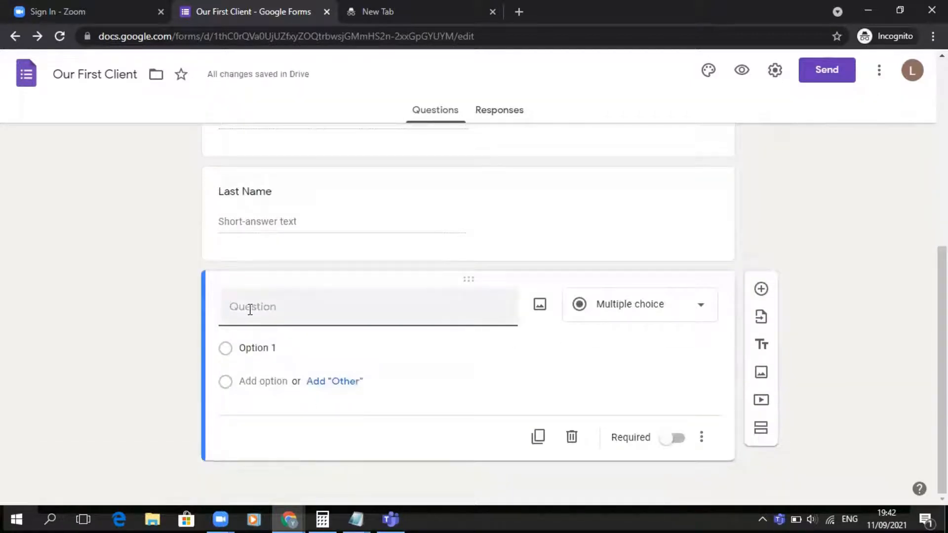
text(Email Address)
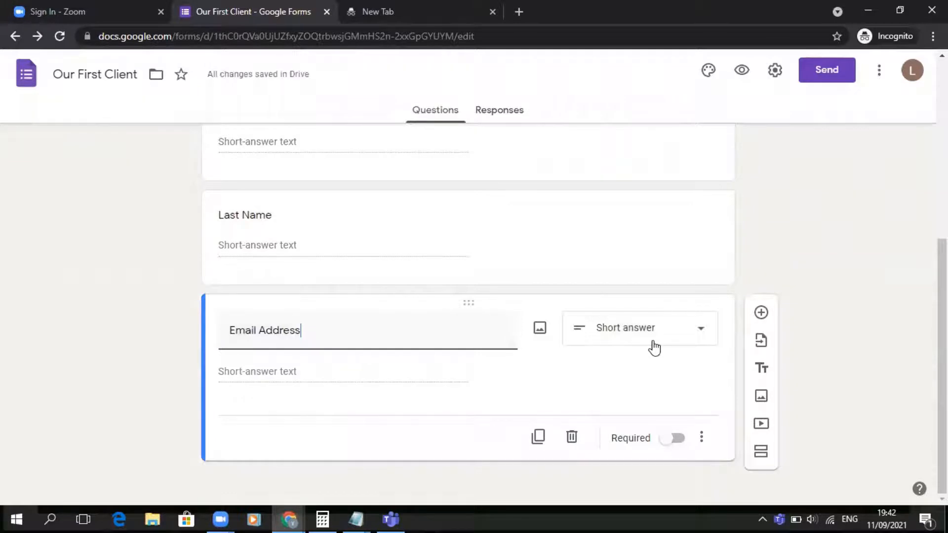
- Add a Date of Birth question and set its answer type to Date
click(761, 312)
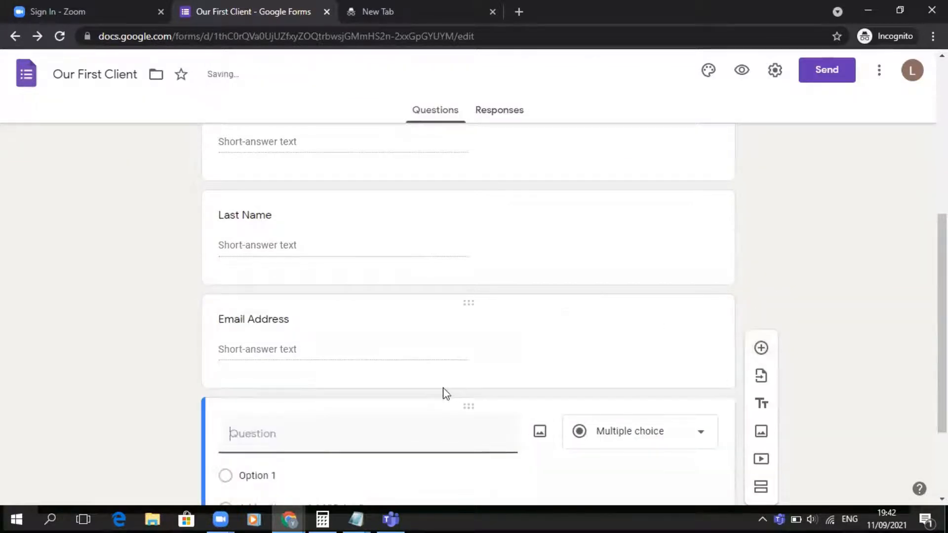
text(Date)
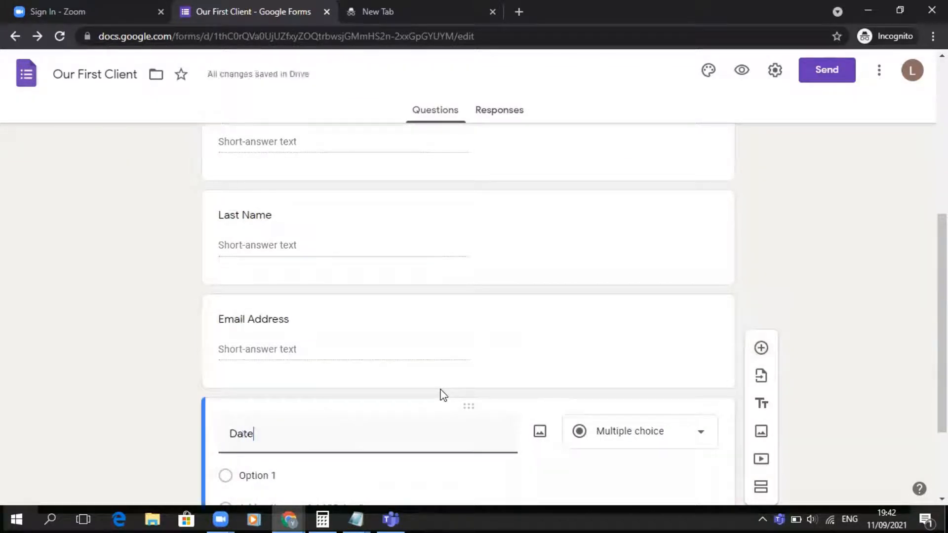
text( of Birth)
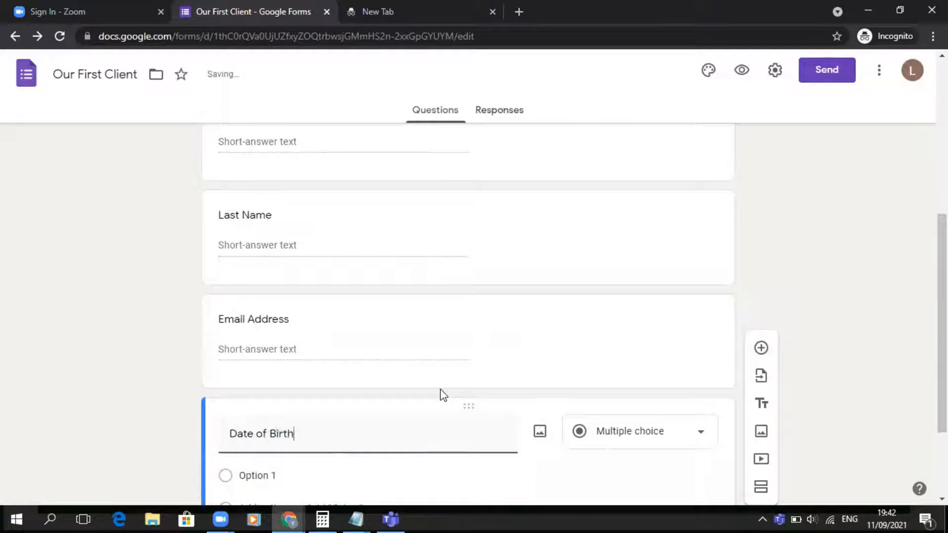
scroll(441, 390, down, 2)
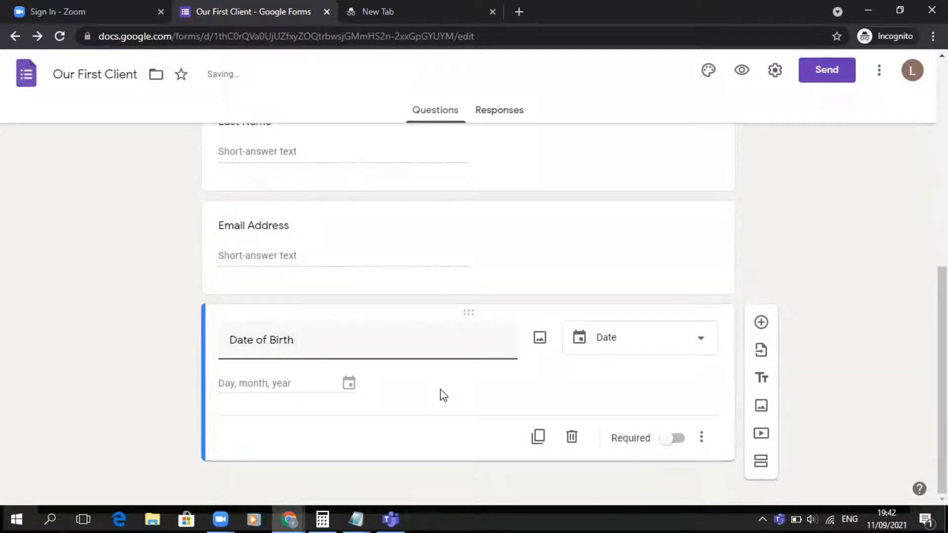
click(657, 350)
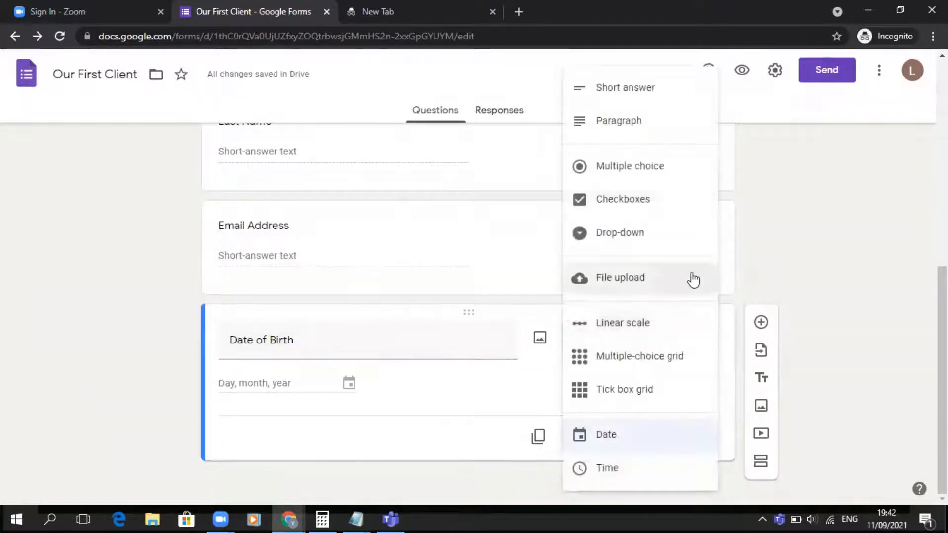
click(648, 429)
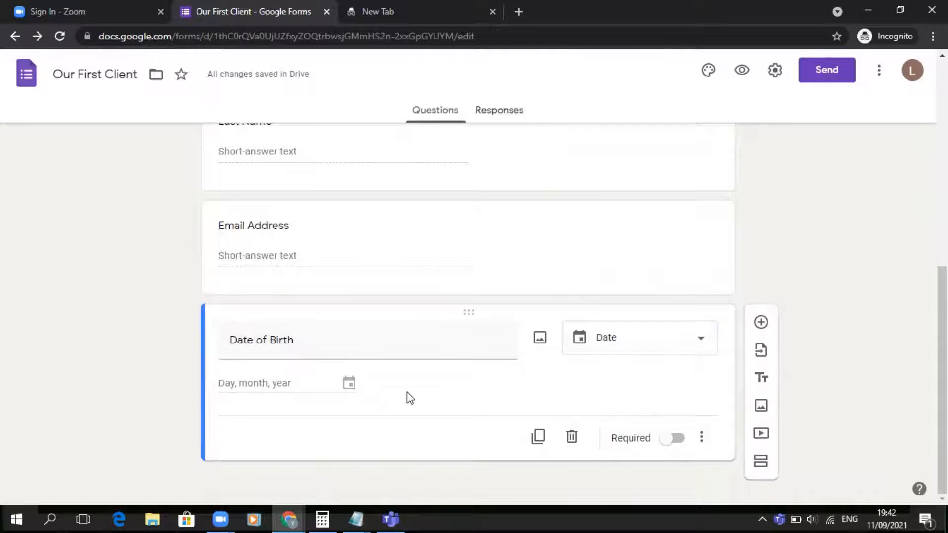
- Add a Gender multiple-choice question and set its first option to Male
click(760, 323)
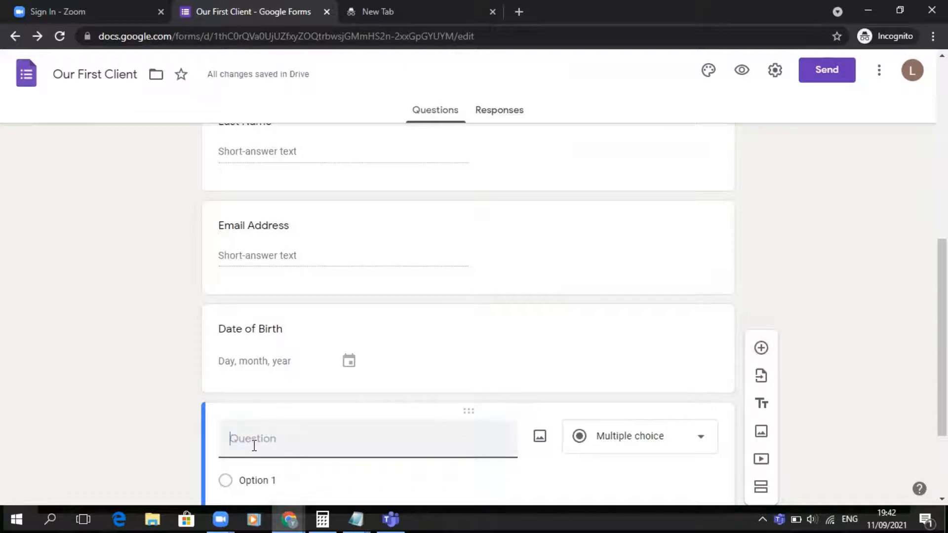
text(Are you a ma)
key(ctrl+a)
key(BackSpace)
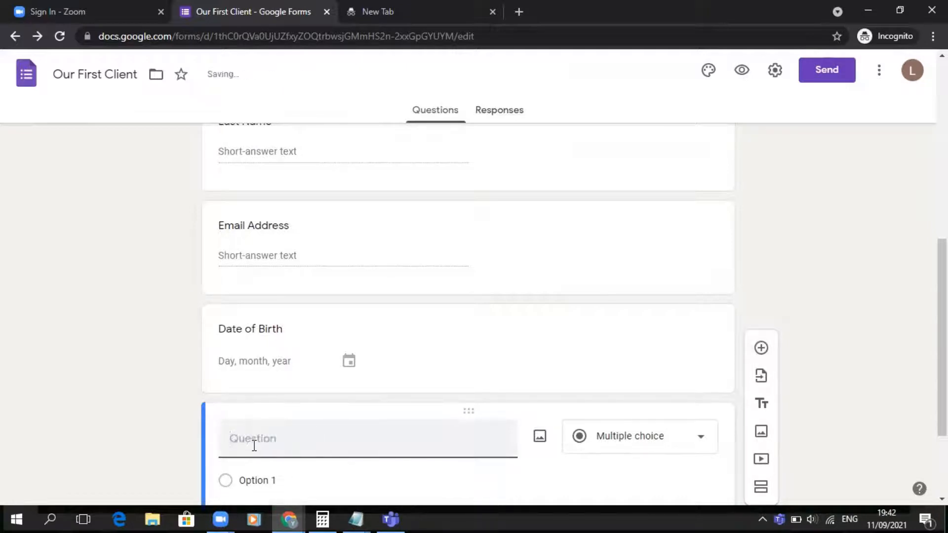
text(Gender)
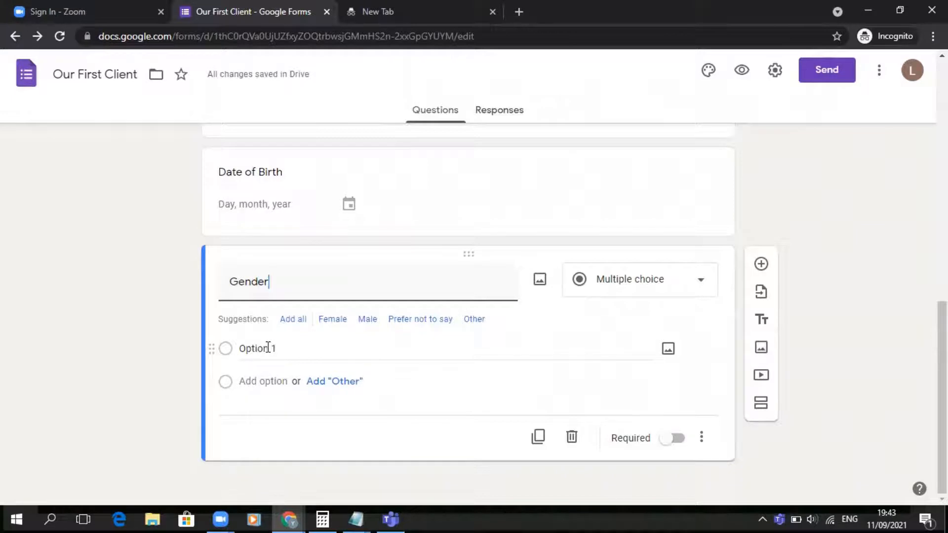
click(273, 349)
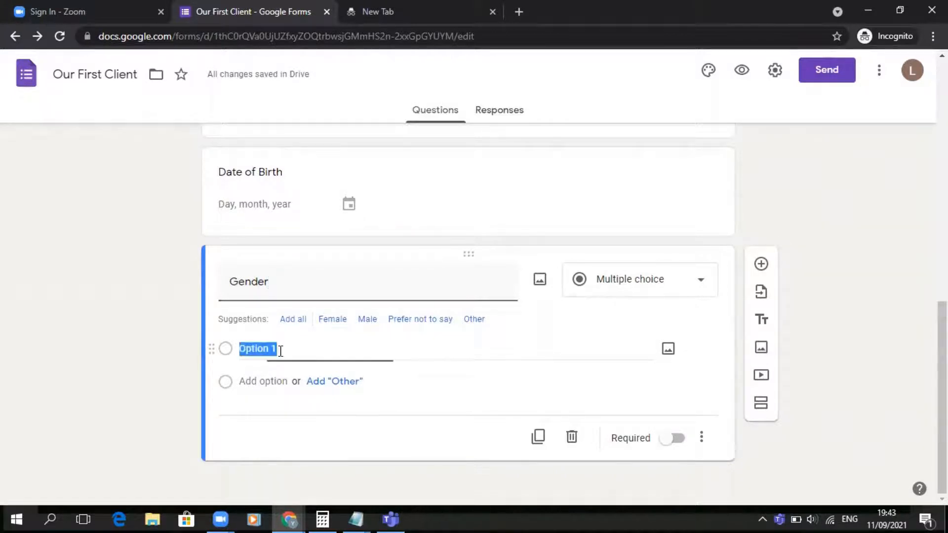
text(Male)
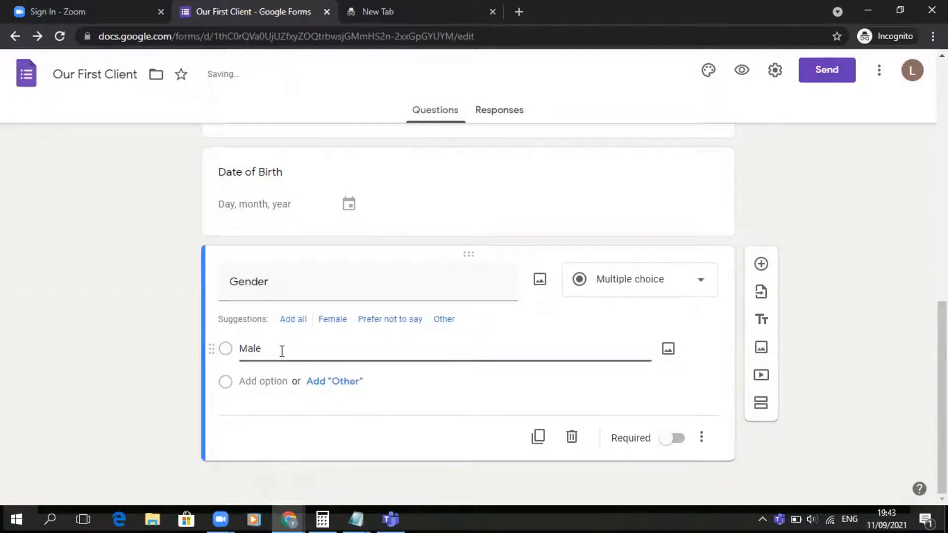
- Add a Female option to the Gender question, removing the extra Other option that was added
click(330, 383)
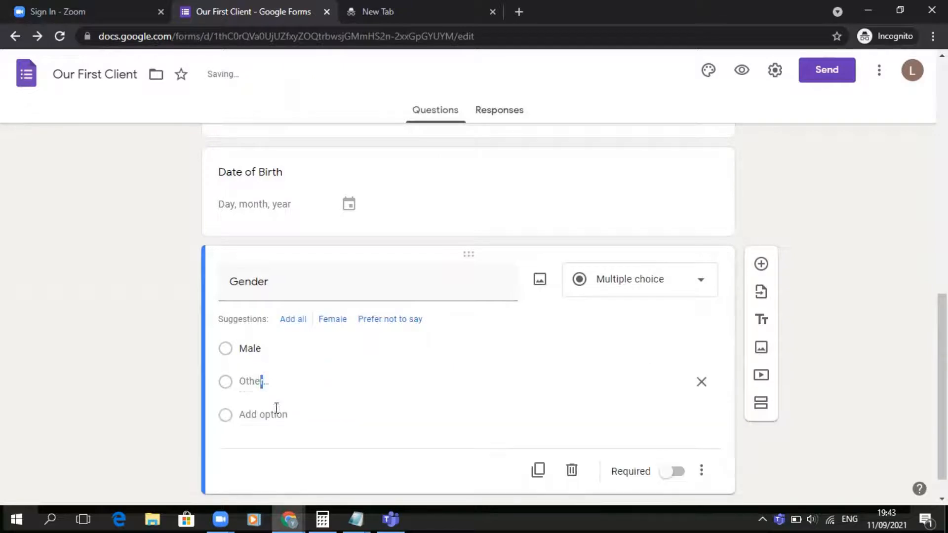
click(277, 415)
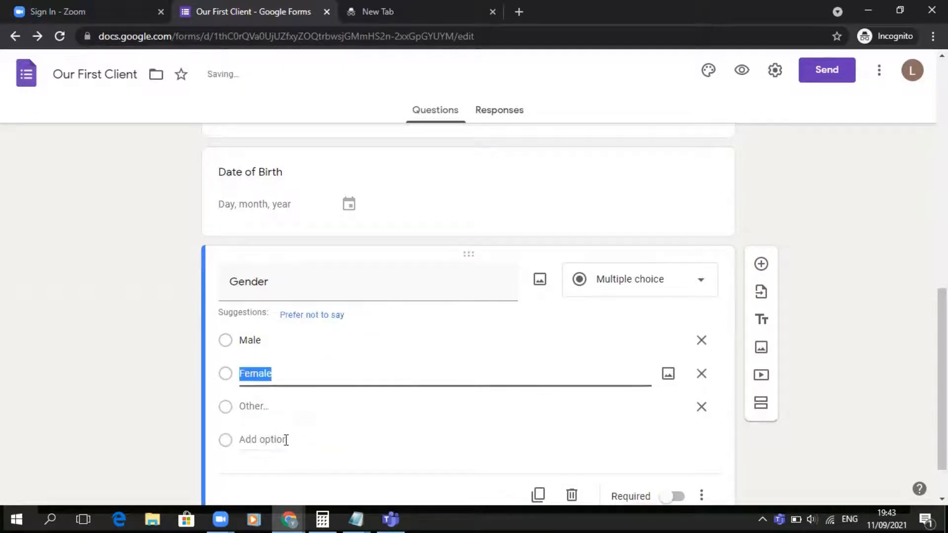
click(702, 408)
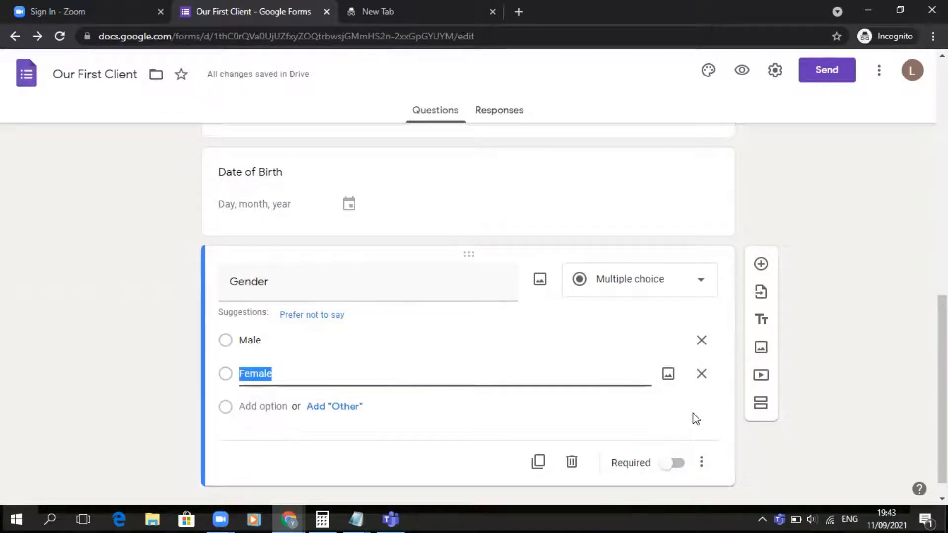
- Make the Gender question required, leaving its Multiple choice answer type unchanged
scroll(695, 419, down, 1)
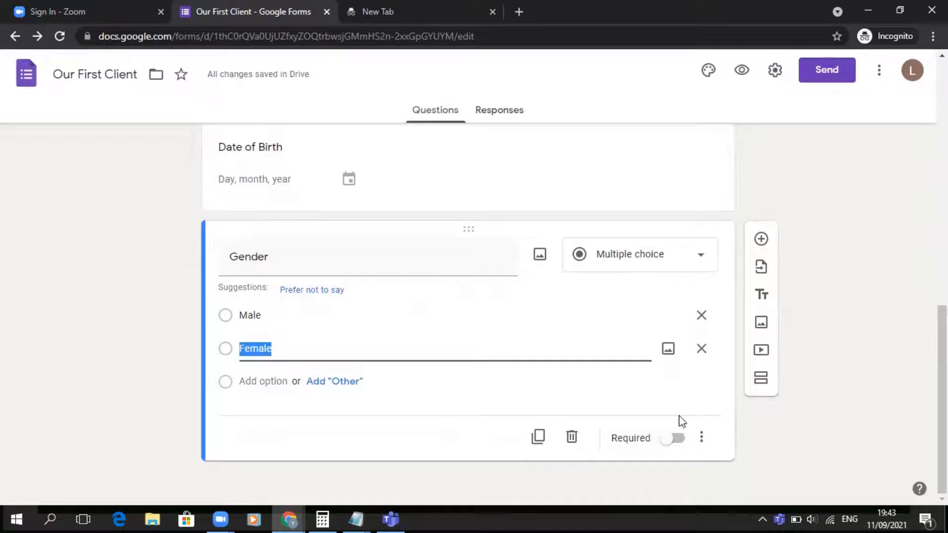
click(677, 437)
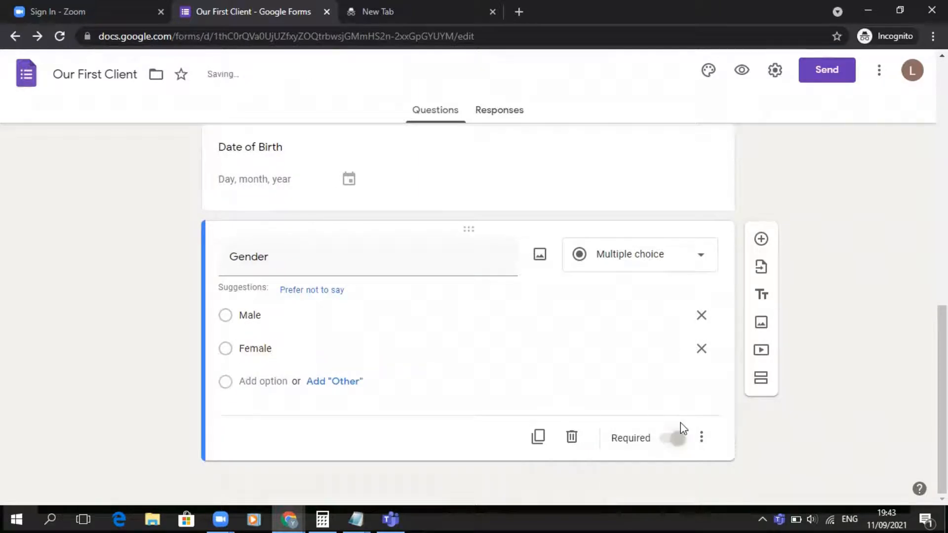
click(649, 269)
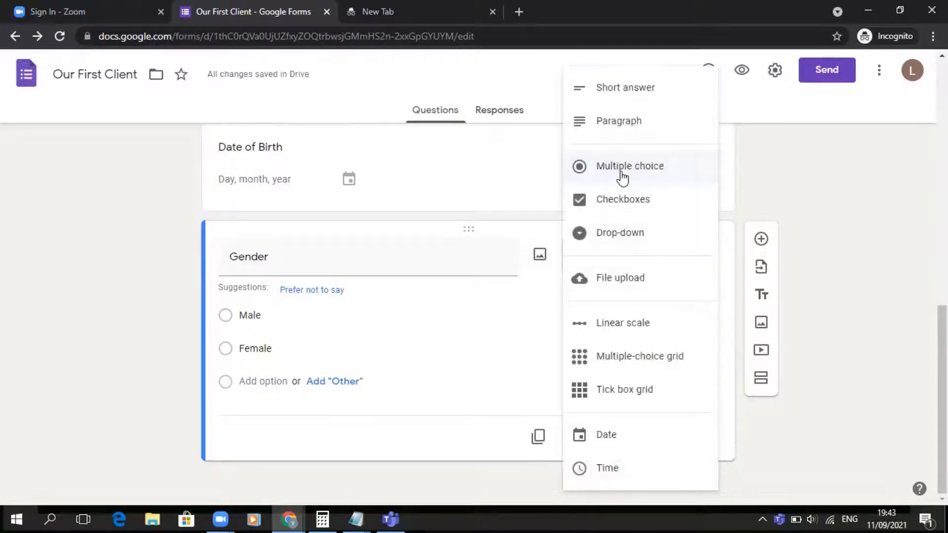
click(835, 172)
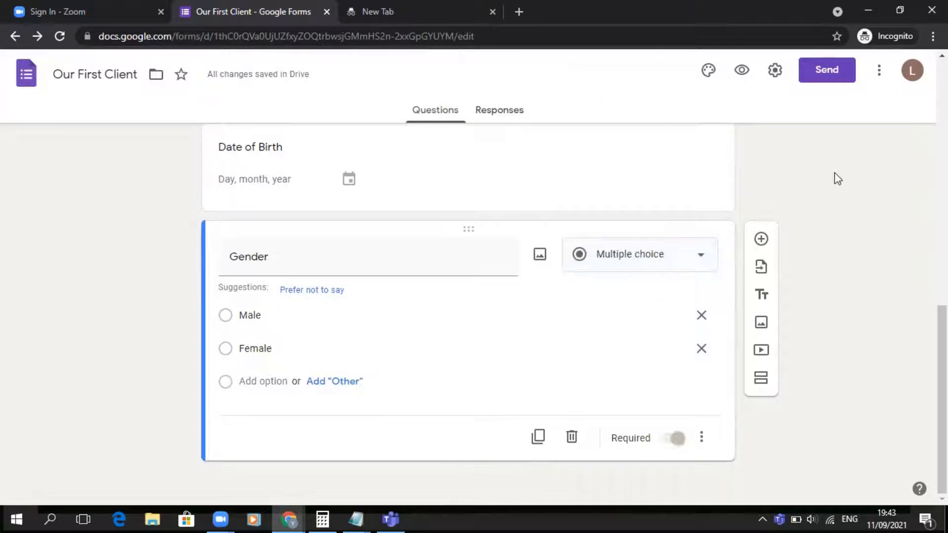
- Add a new multiple-choice question titled "How did you get to know us?"
click(761, 240)
text(How d)
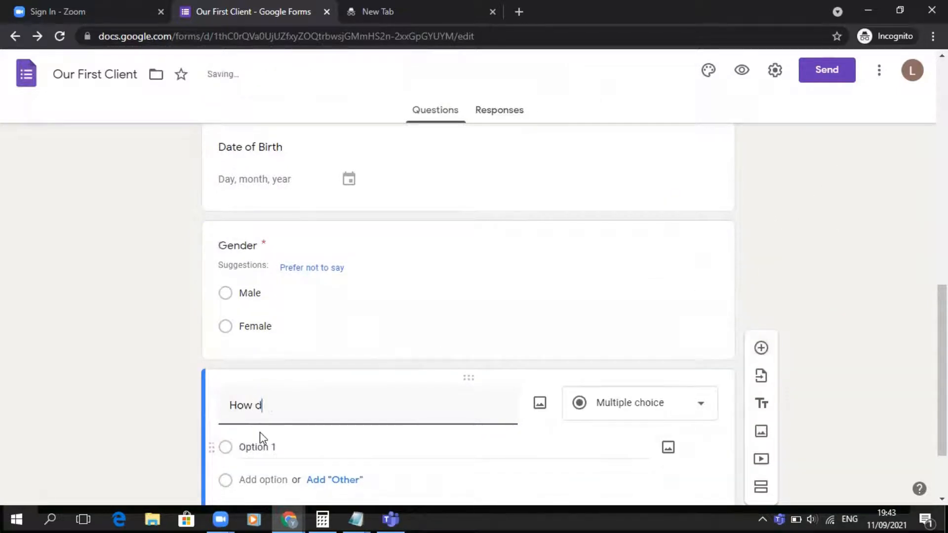
text(id you get to know US)
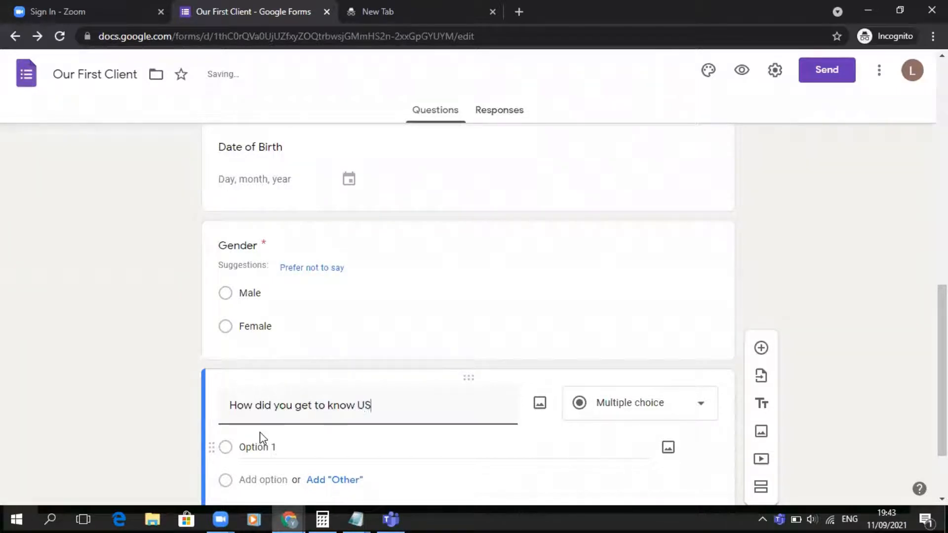
key(BackSpace)
key(BackSpace)
text(us?)
- Set the question's first option to Social Media and add an Other option
scroll(275, 399, down, 2)
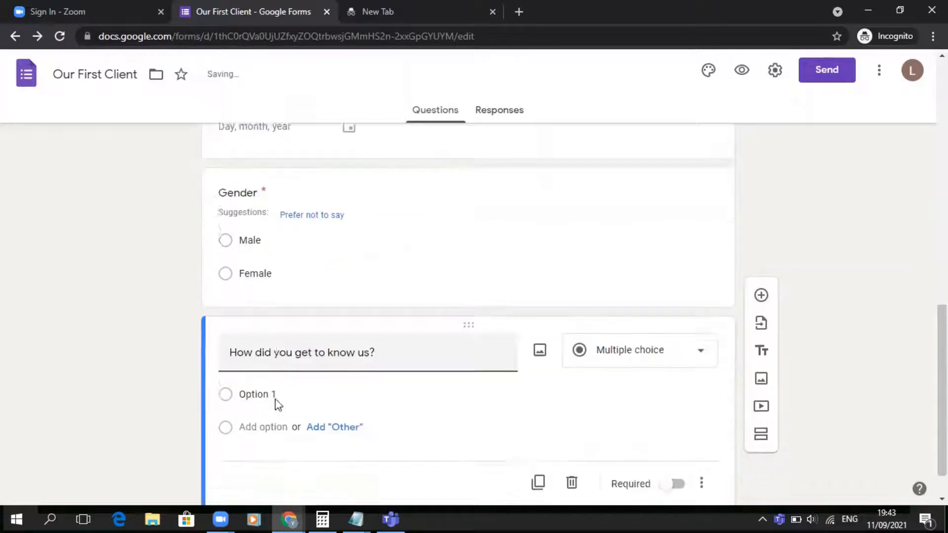
click(275, 350)
text(So)
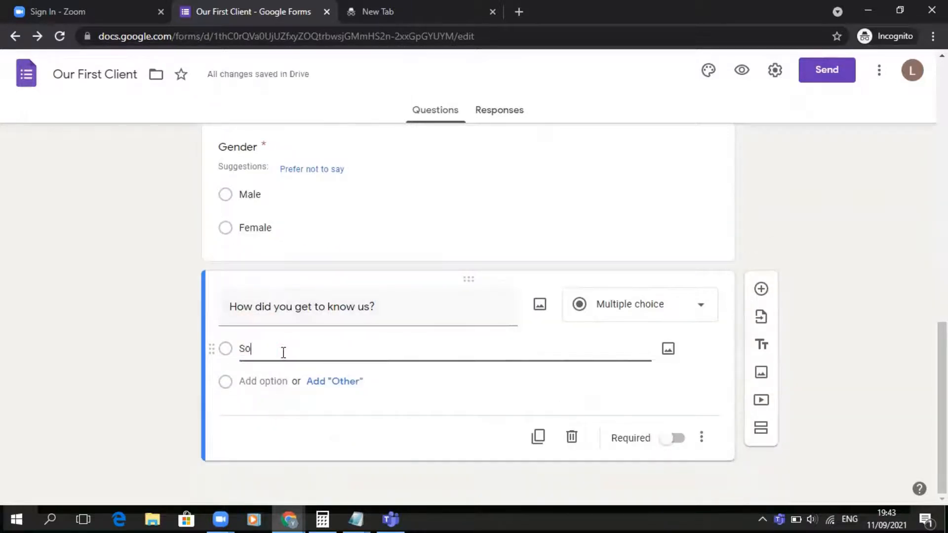
text(cial Media)
click(321, 382)
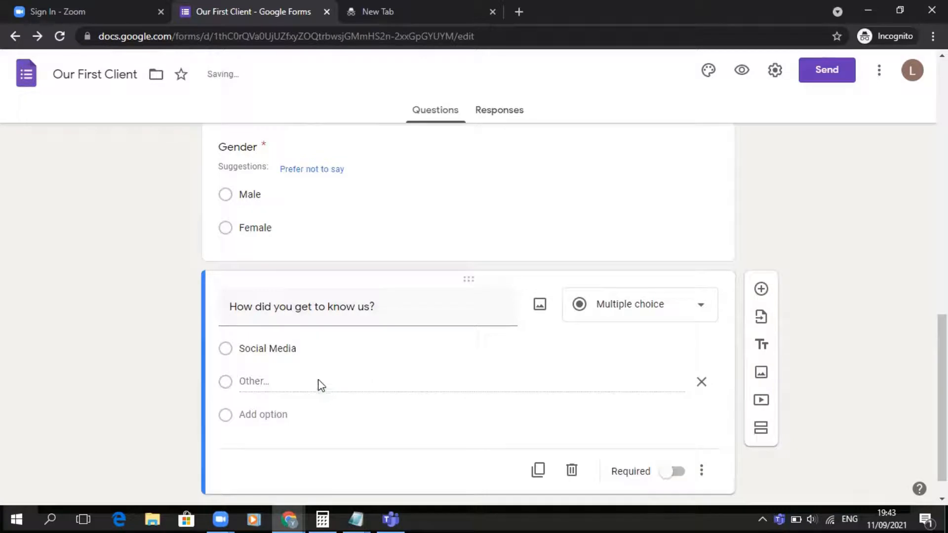
- Add the options Friend/Referral, Email and Random Search to the question
click(267, 414)
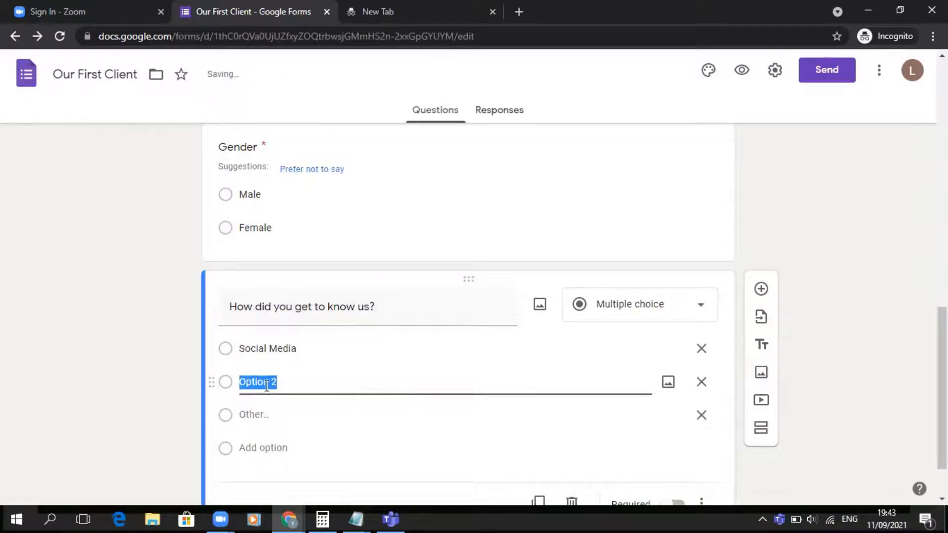
text(Friend/Referral)
click(271, 448)
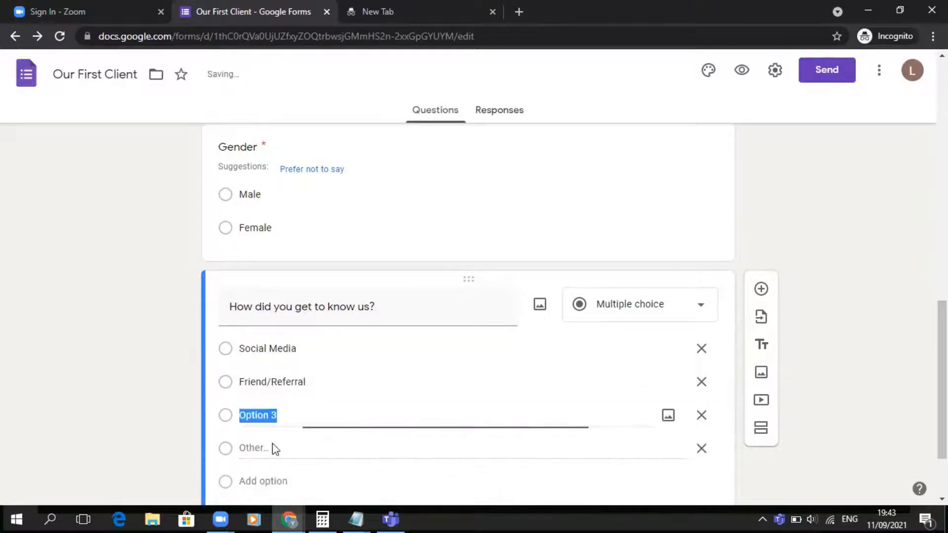
text(Email)
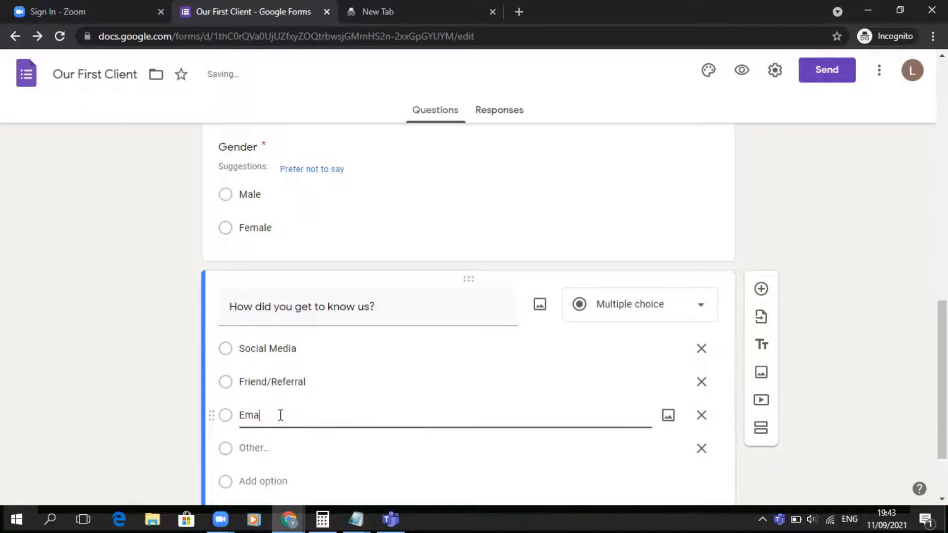
click(284, 481)
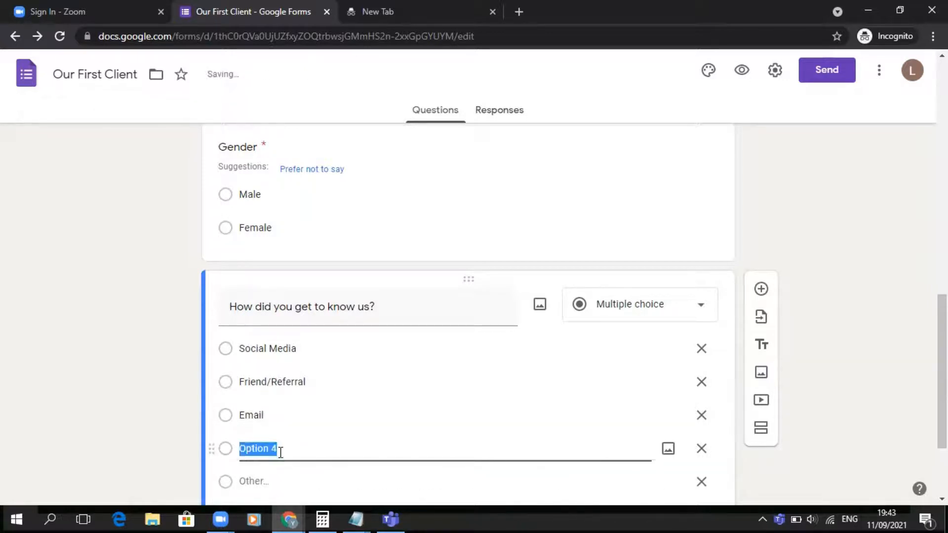
text(Random Search)
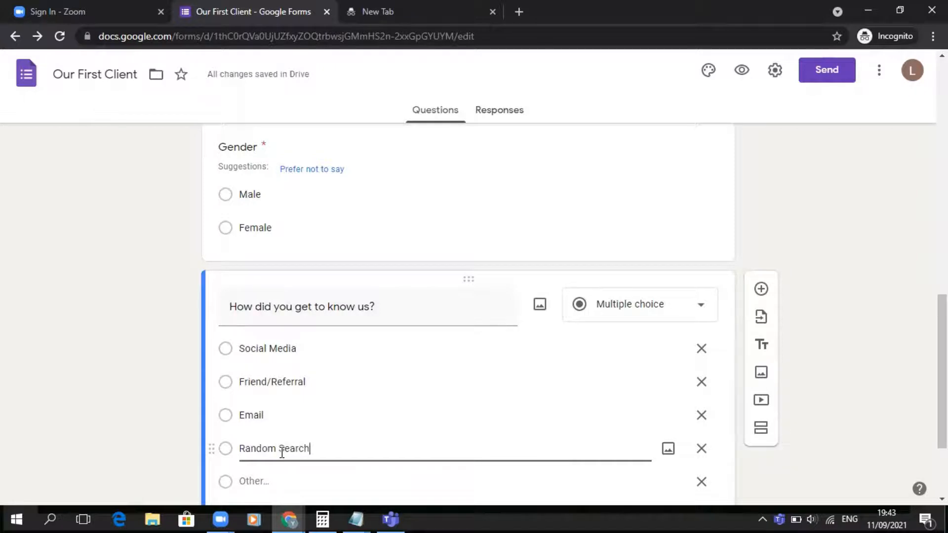
- Change the "How did you get to know us?" question's answer type to Checkboxes
scroll(402, 390, down, 3)
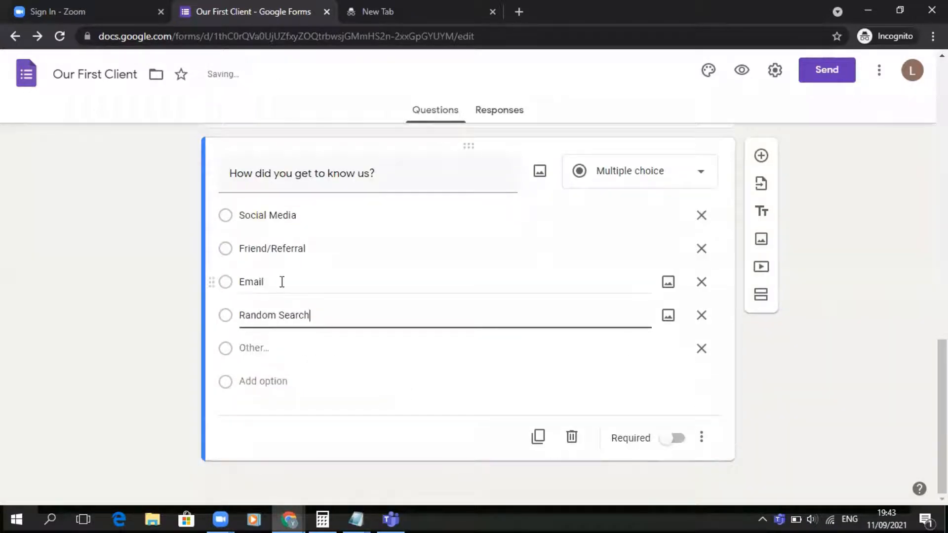
click(644, 176)
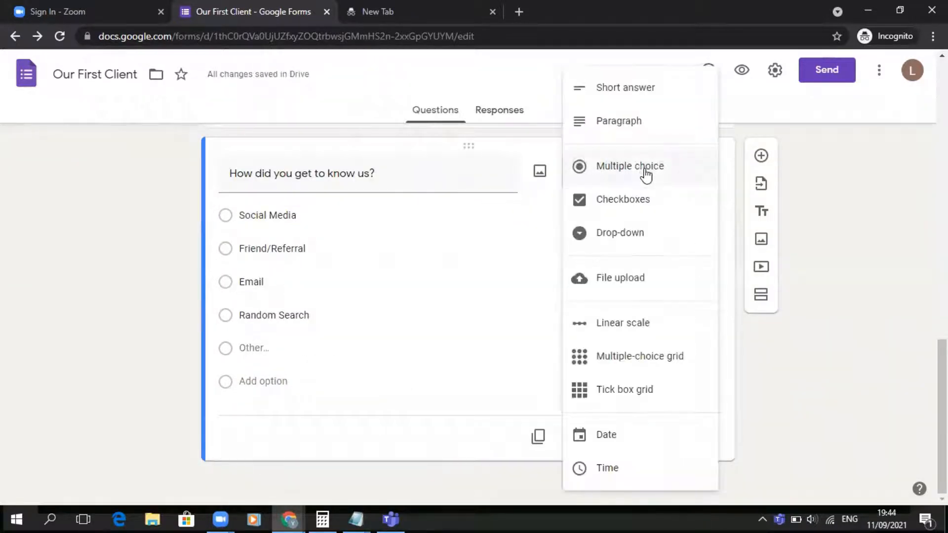
click(628, 209)
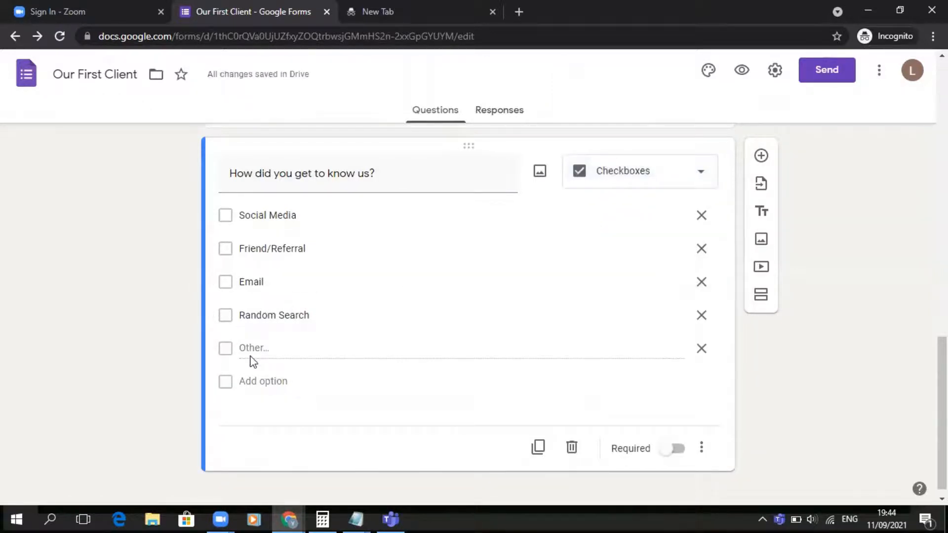
- Add a Linear scale question titled "Rate US on a scale of 1 to 5" with a 1 to 5 range
click(761, 156)
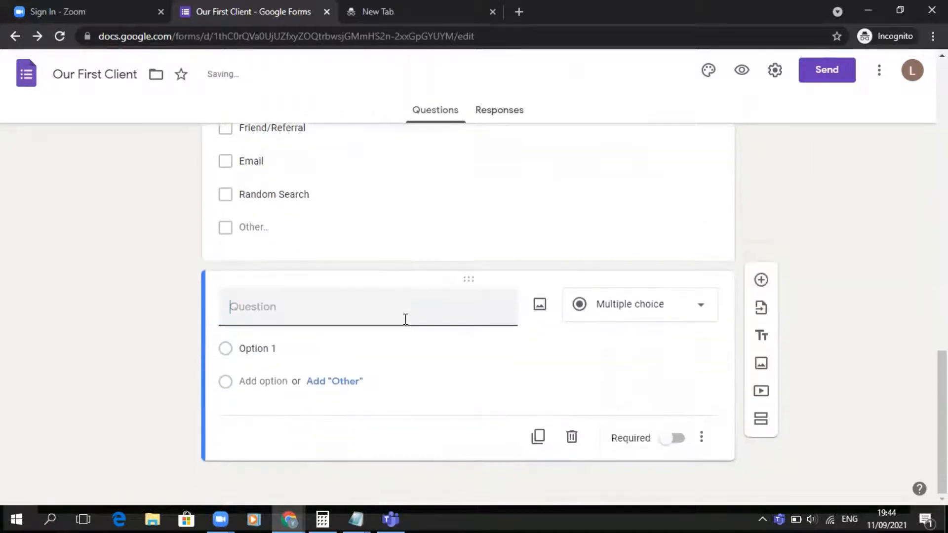
click(610, 309)
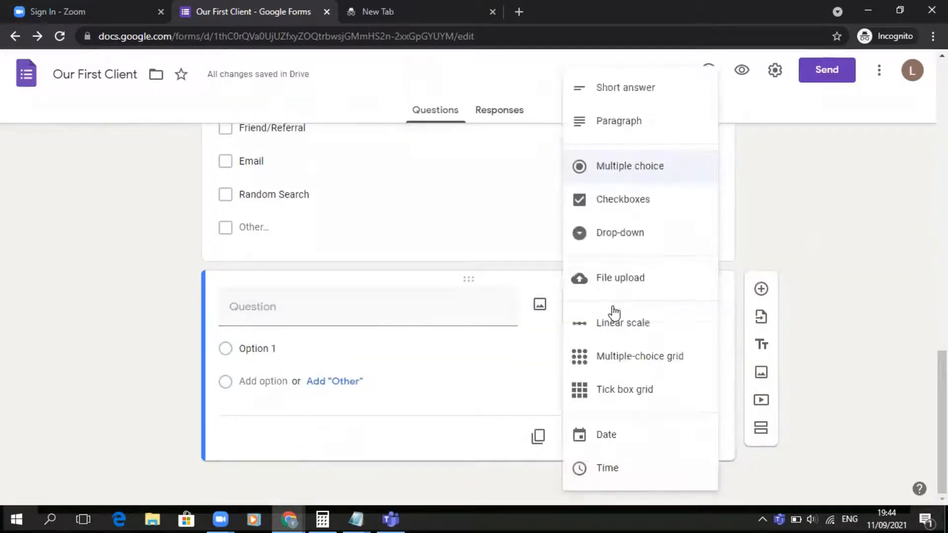
click(268, 309)
text(Rate USo)
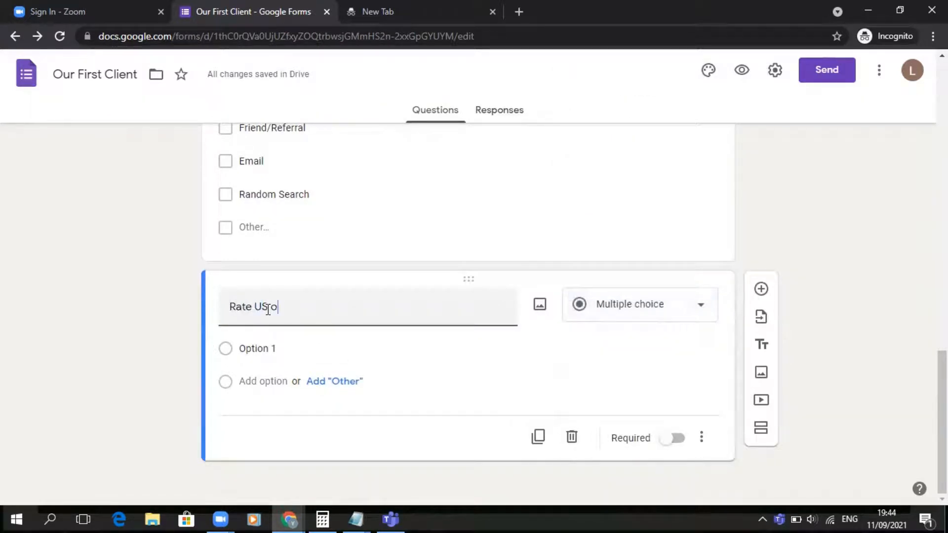
text(n a scale)
click(268, 309)
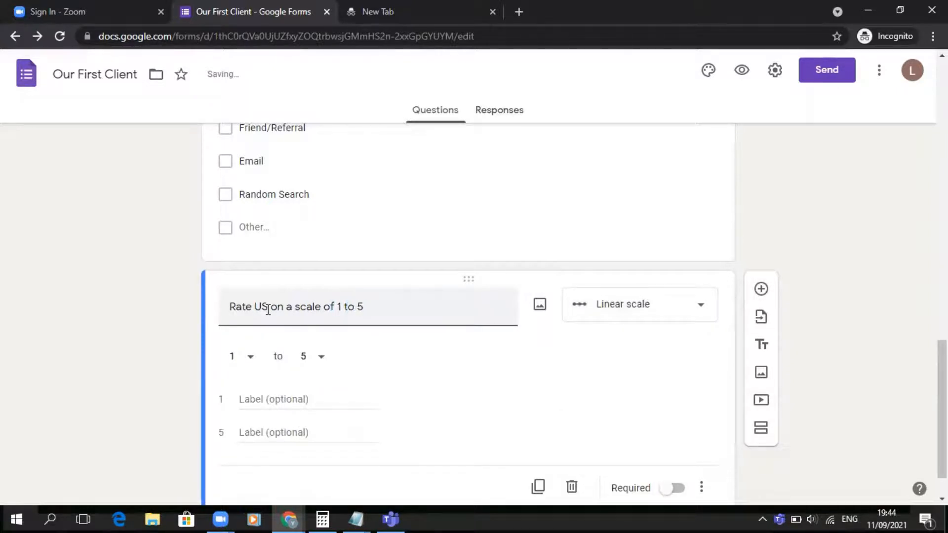
key(End)
scroll(364, 383, down, 1)
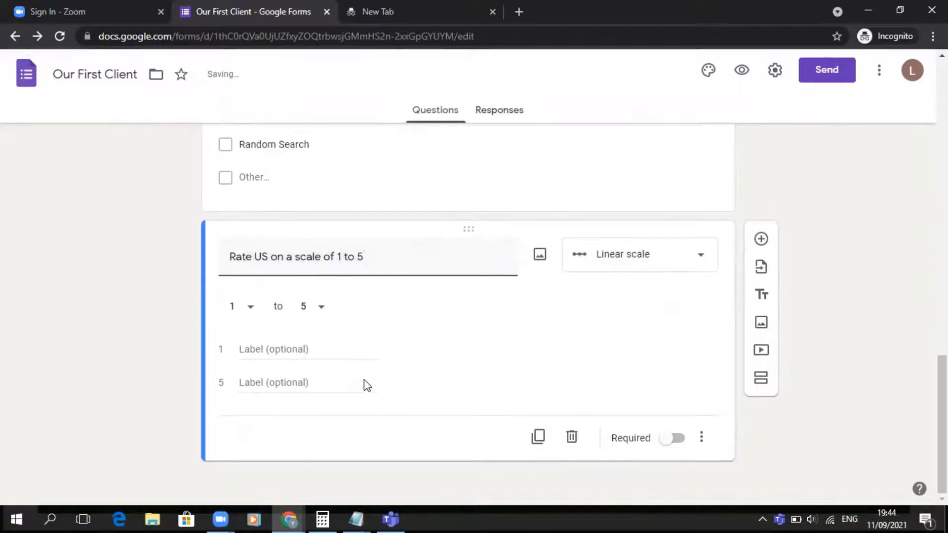
click(657, 264)
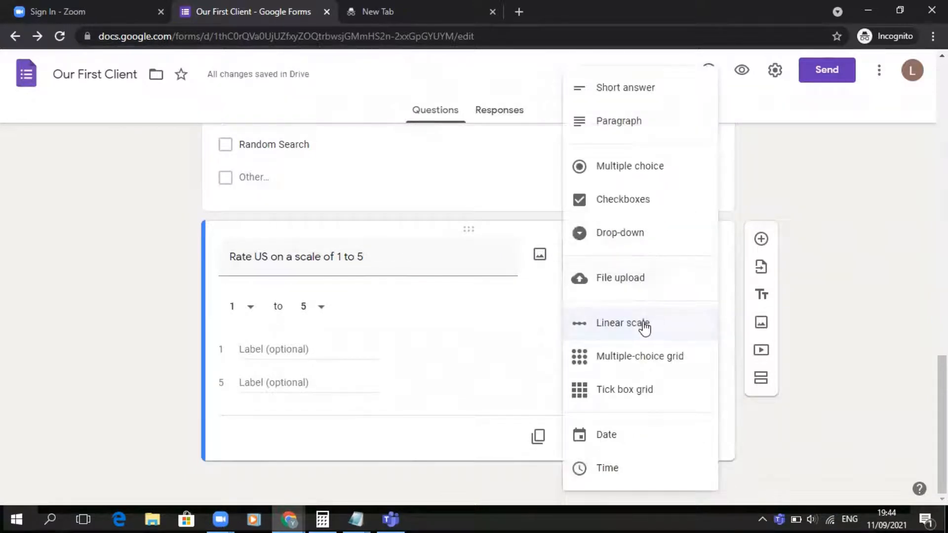
click(644, 326)
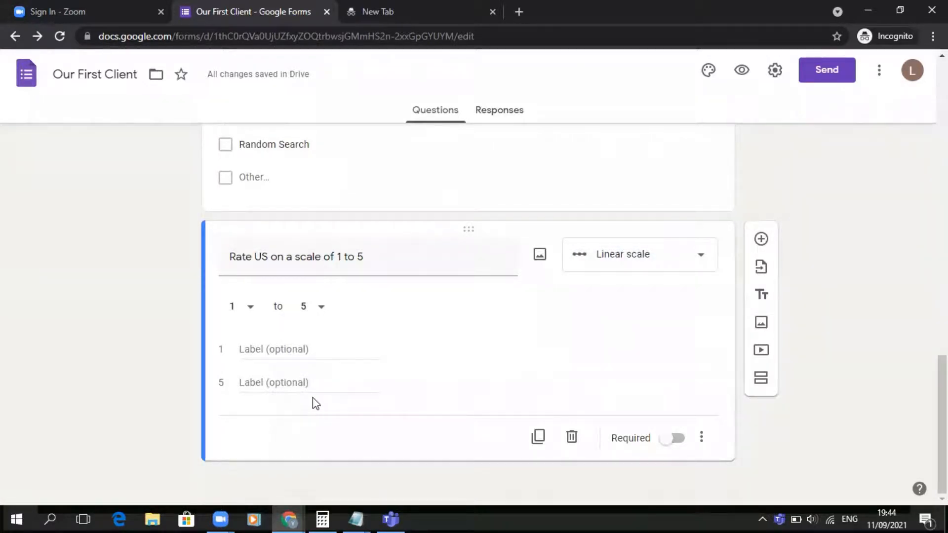
- Add a title-and-description section at the end of the form titled "Our Next Client"
scroll(386, 376, up, 15)
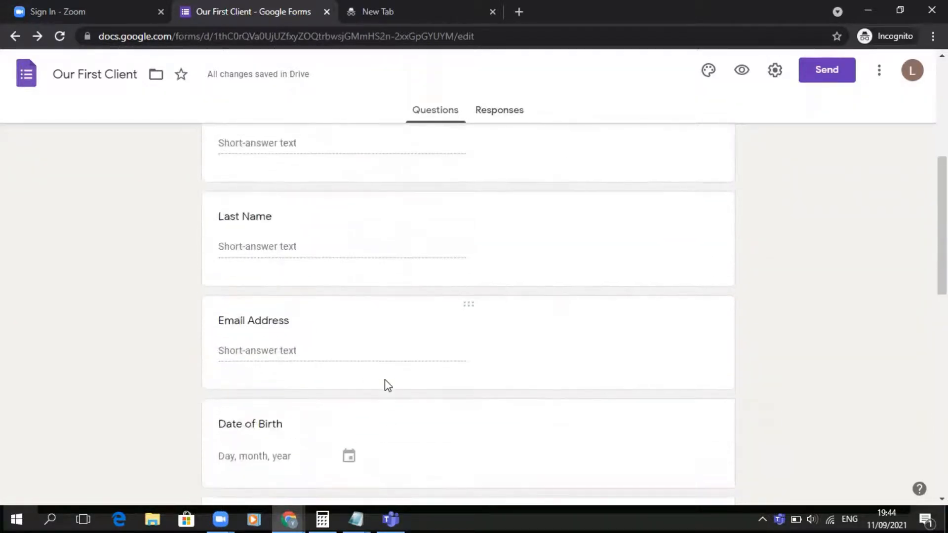
scroll(387, 385, up, 2)
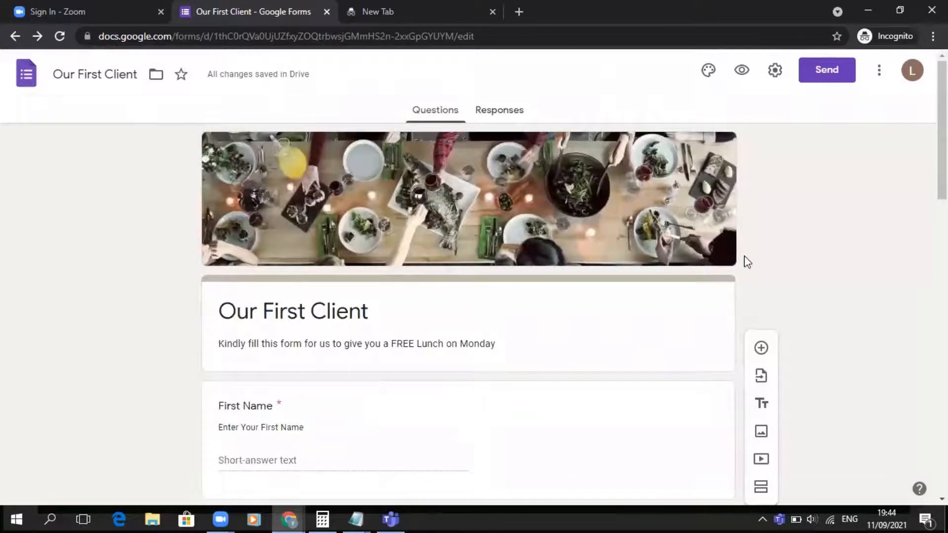
scroll(745, 262, down, 4)
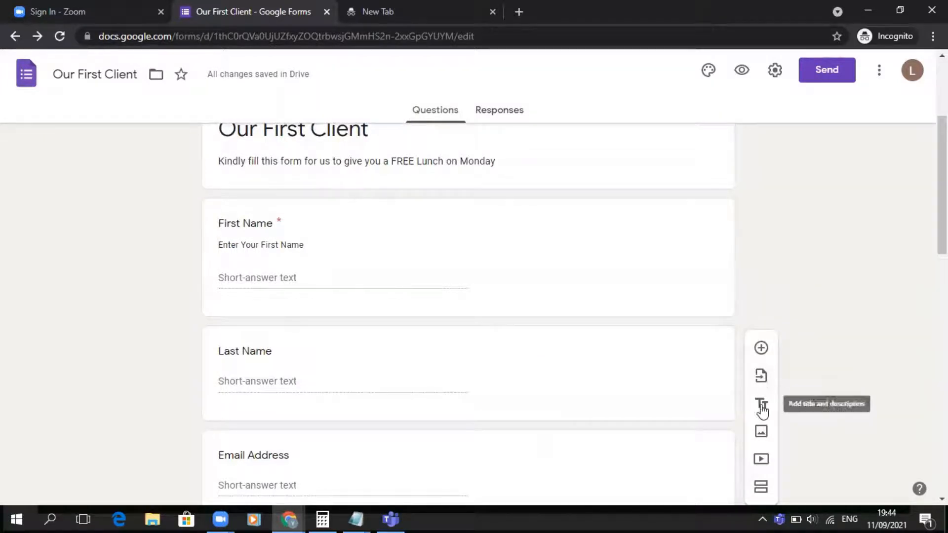
scroll(415, 227, up, 4)
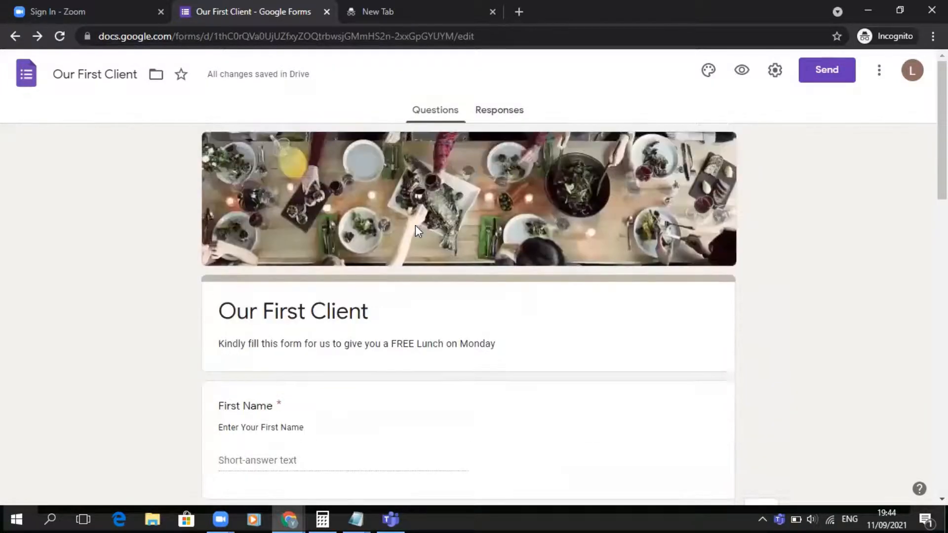
scroll(546, 381, down, 4)
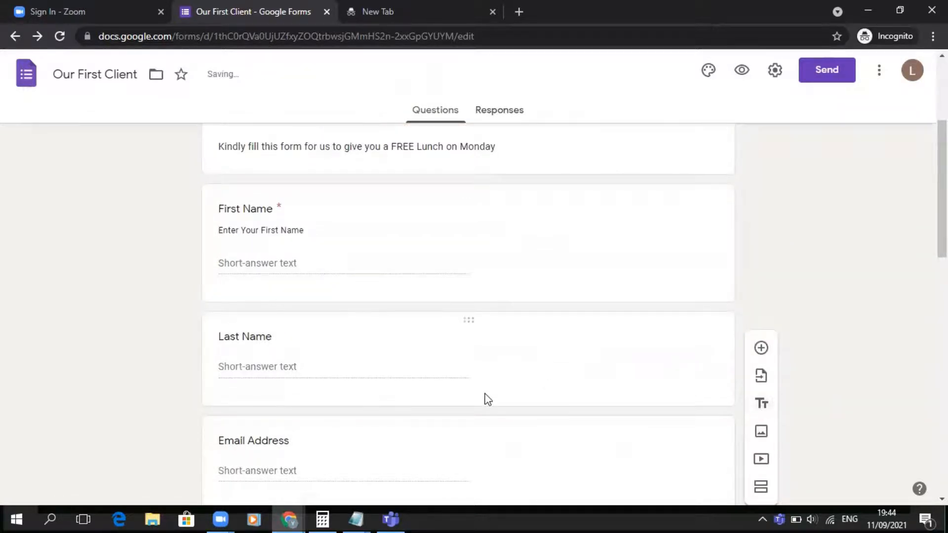
scroll(488, 399, down, 5)
scroll(696, 312, down, 11)
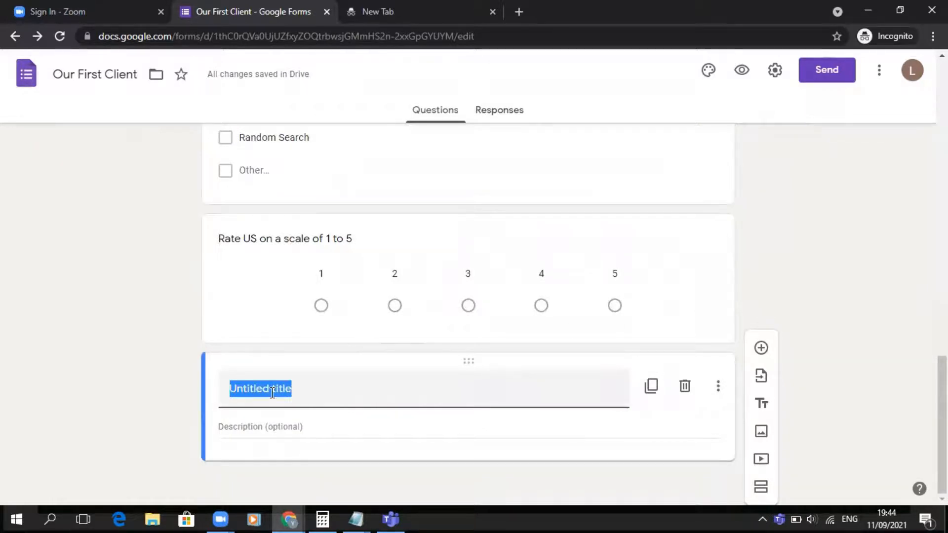
text(Our Next Client)
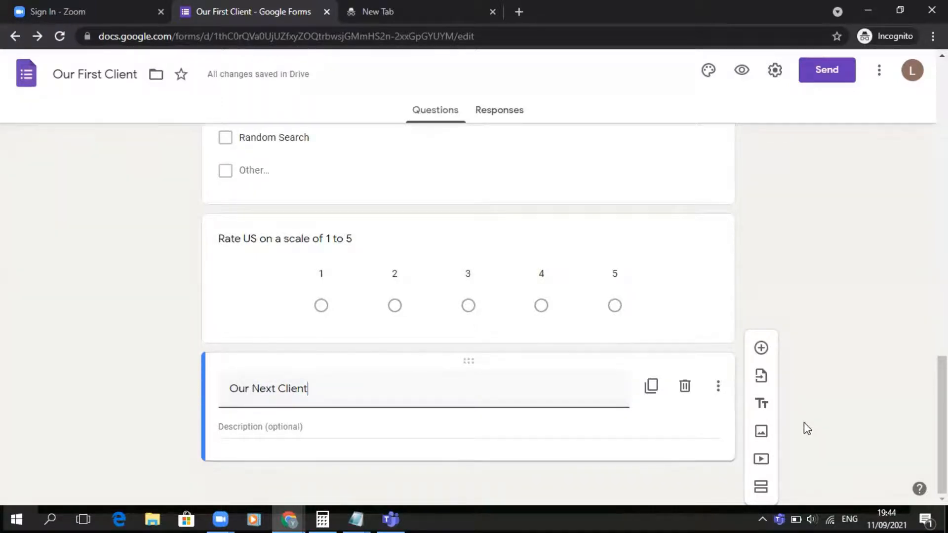
- Insert an image at the end of the form, picked from a Google image search for "food"
click(761, 431)
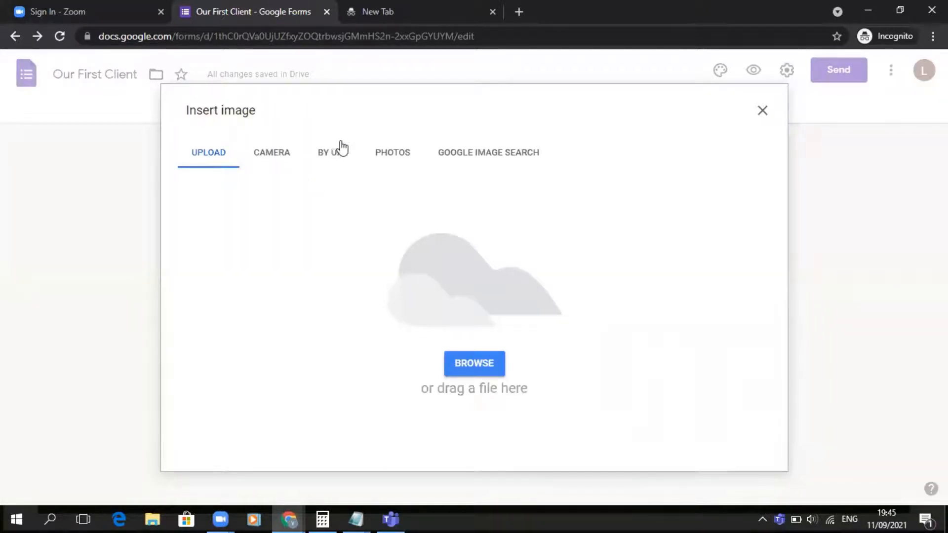
click(398, 157)
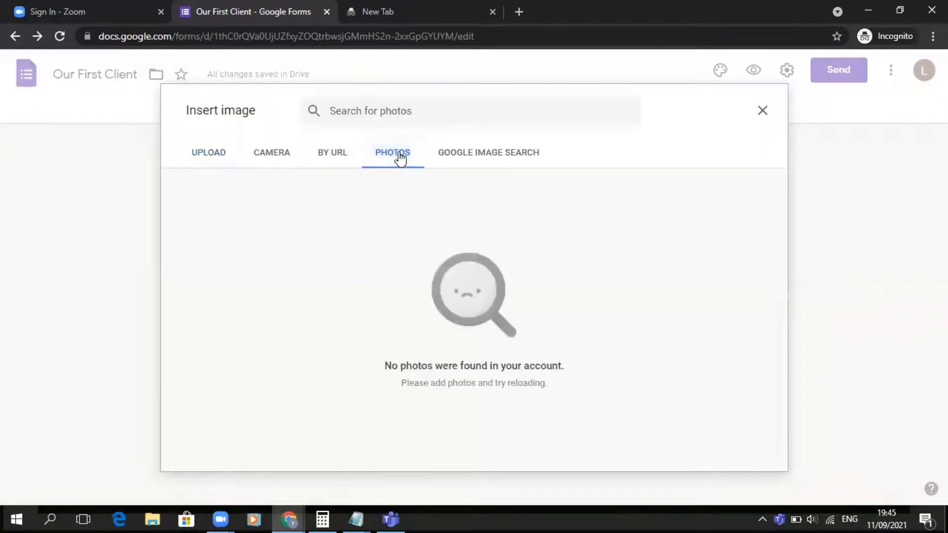
click(486, 159)
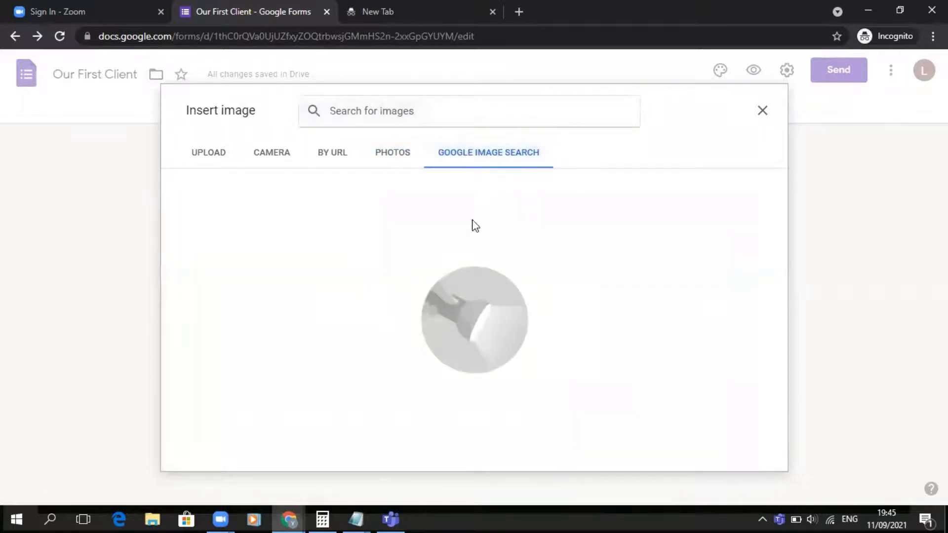
click(372, 111)
text(food)
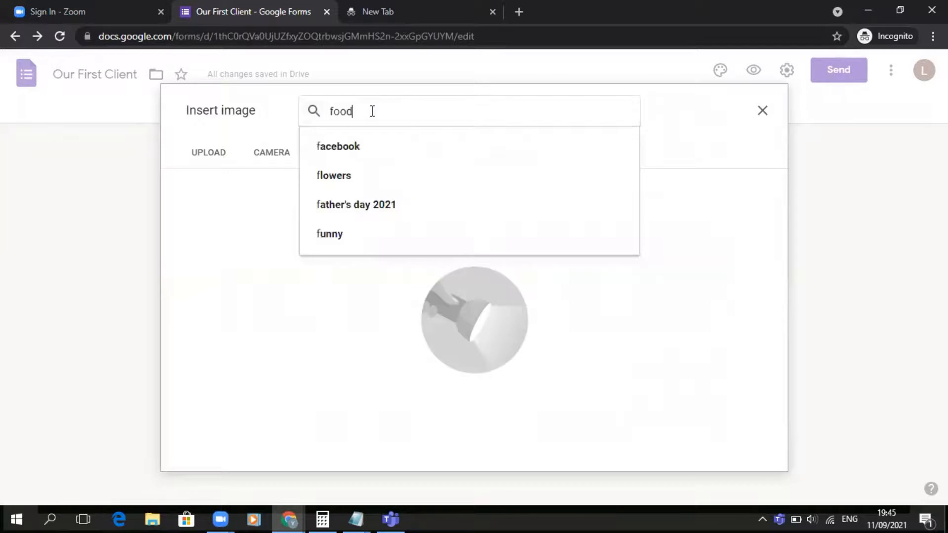
click(354, 147)
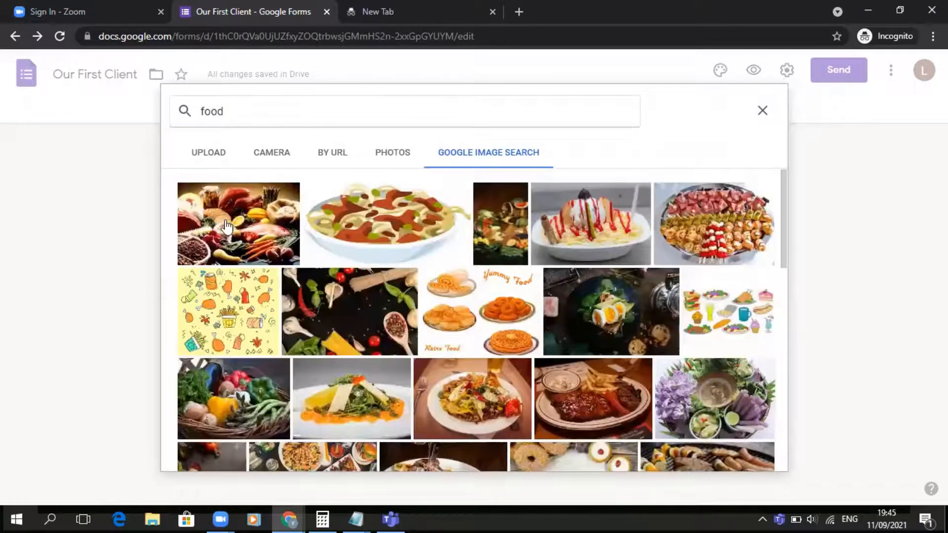
double_click(621, 429)
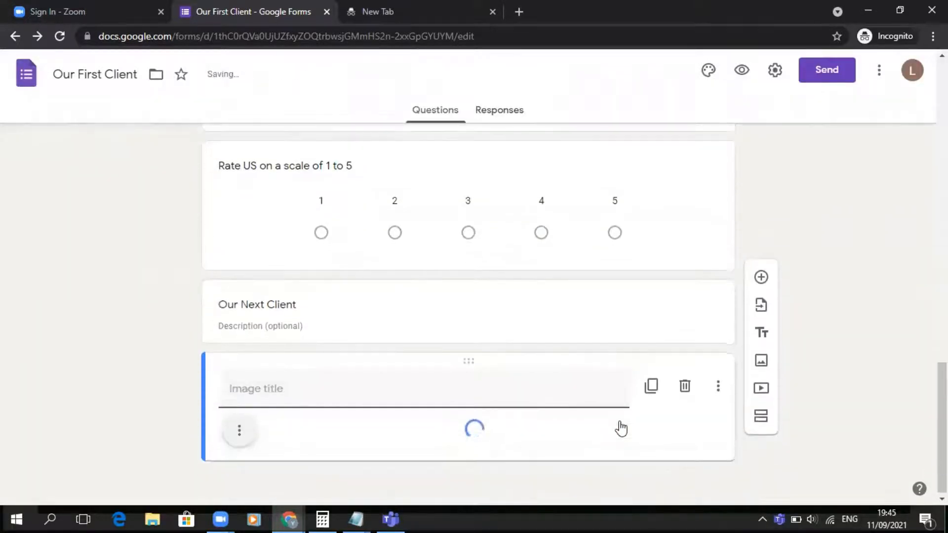
scroll(621, 428, down, 2)
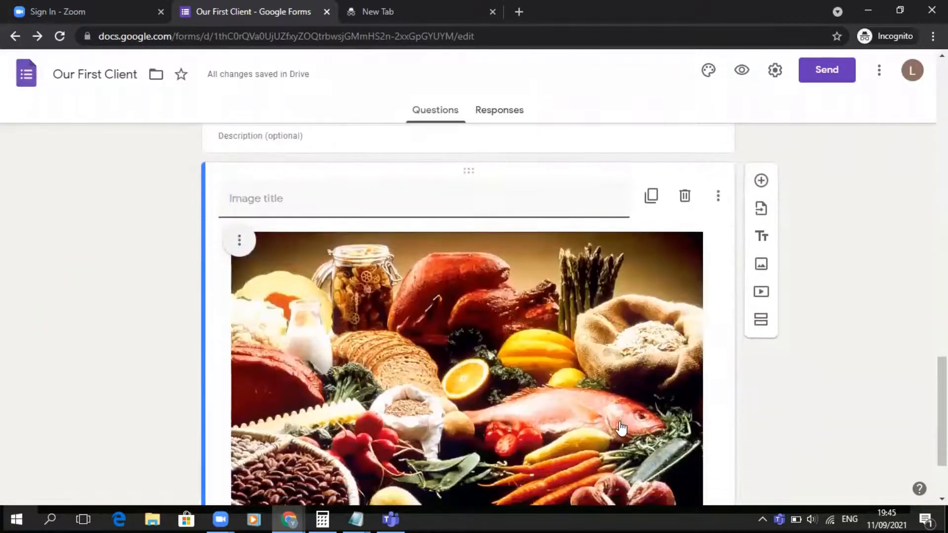
scroll(621, 428, up, 2)
scroll(621, 428, down, 4)
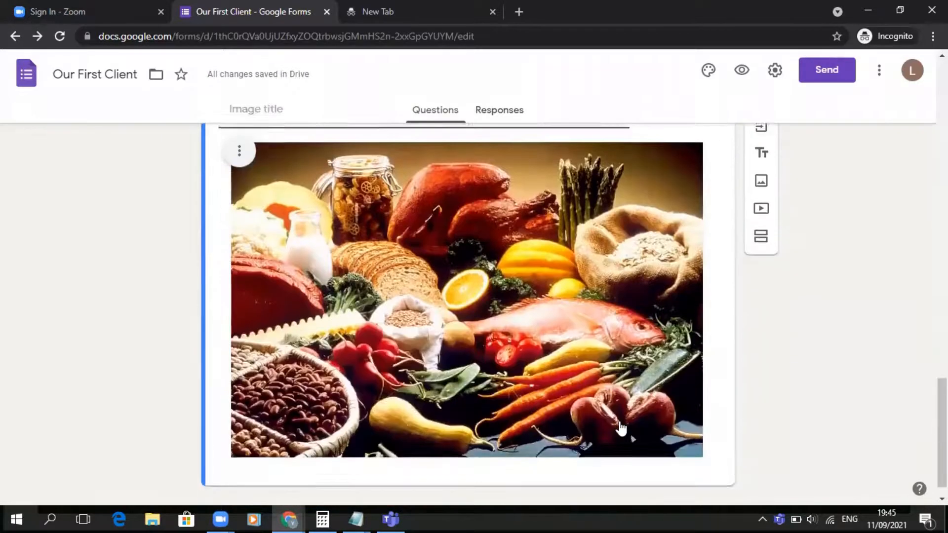
scroll(619, 312, up, 2)
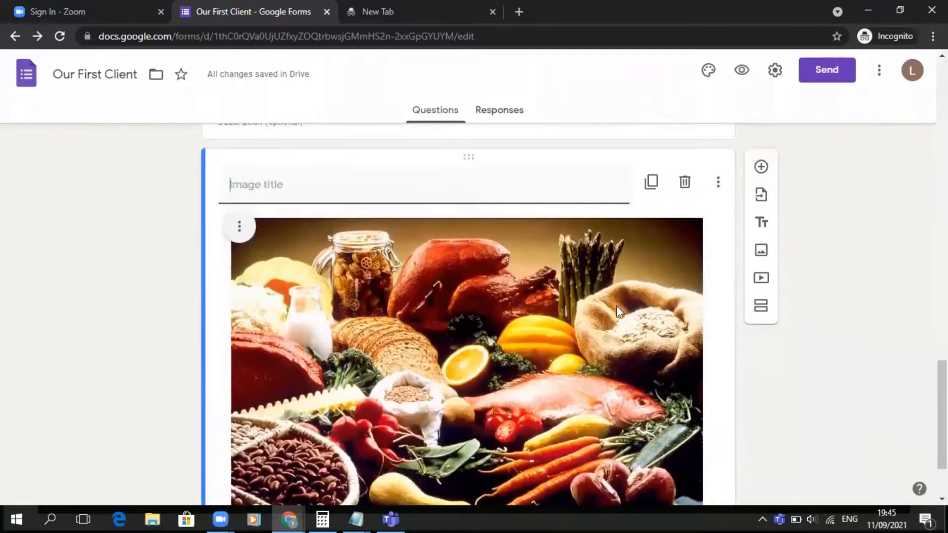
- Explore the image insertion sources and search images for "cars", closing the dialog without inserting anything
click(763, 254)
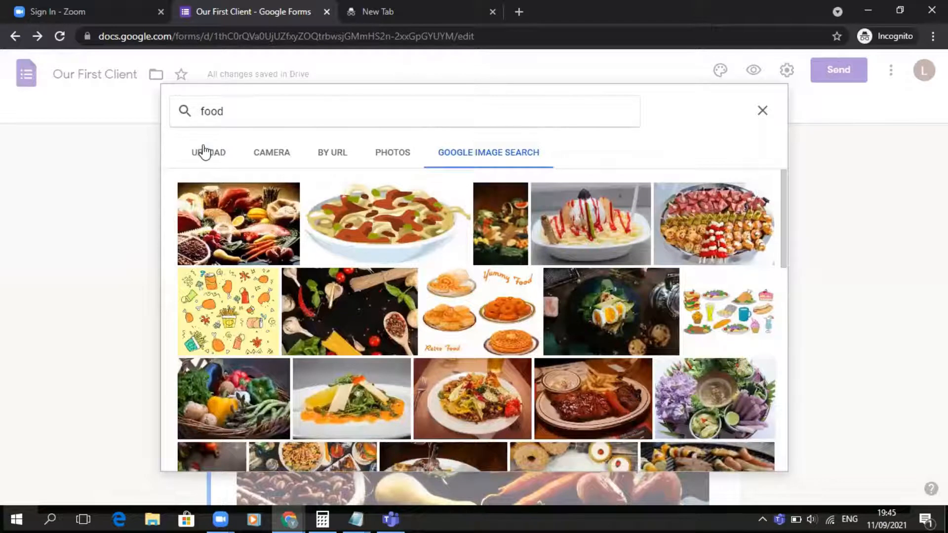
click(204, 152)
click(287, 157)
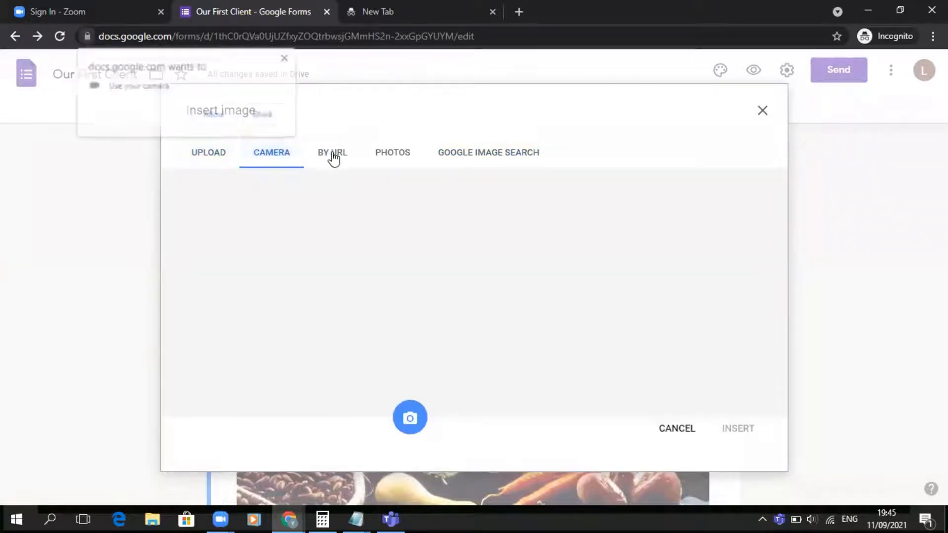
click(333, 157)
click(286, 57)
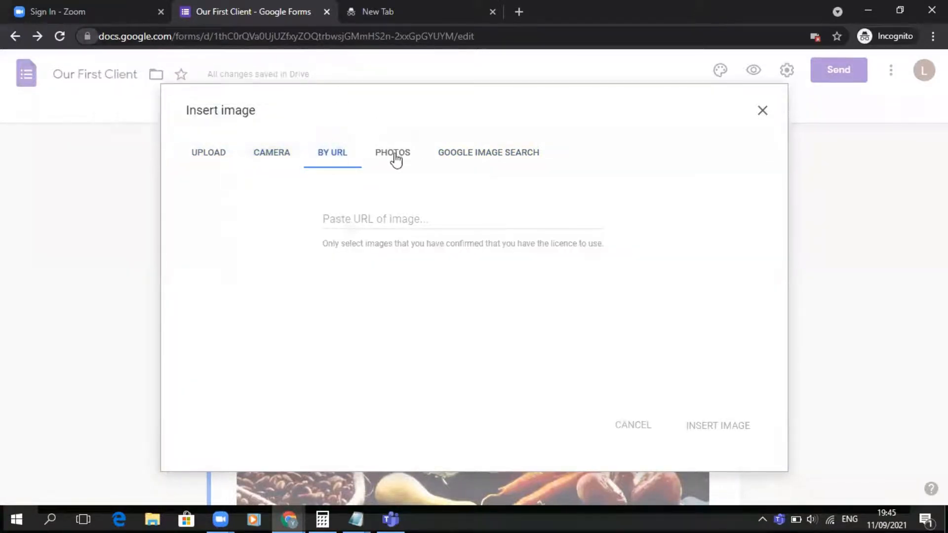
click(393, 156)
click(508, 157)
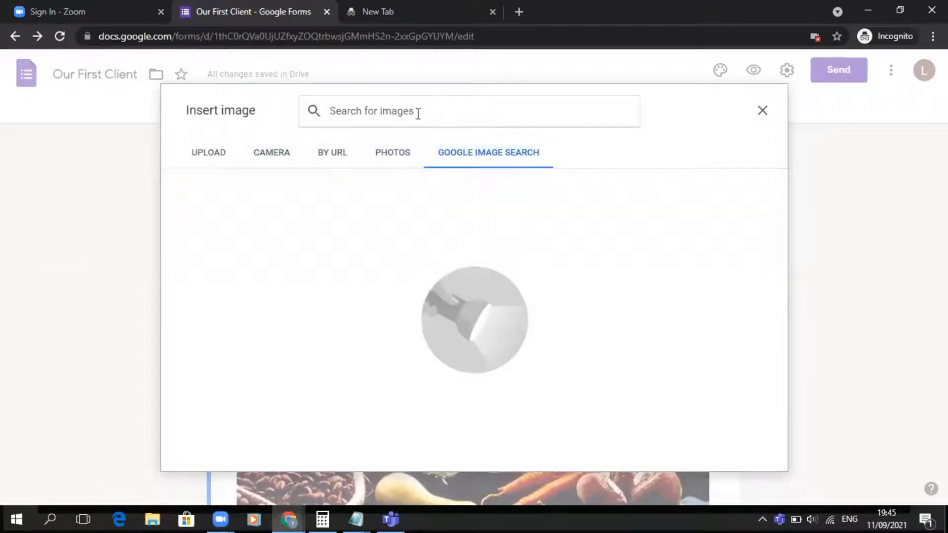
text(cards)
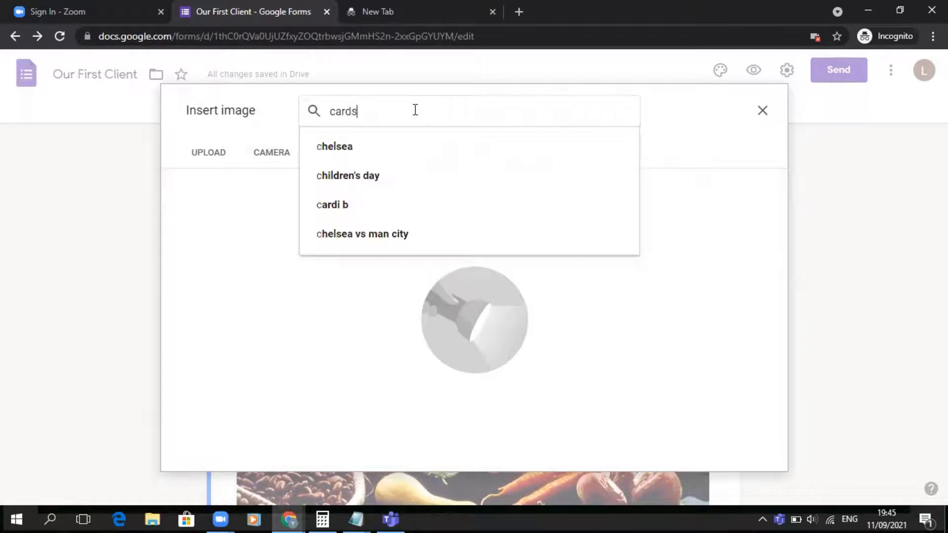
key(BackSpace)
text(s)
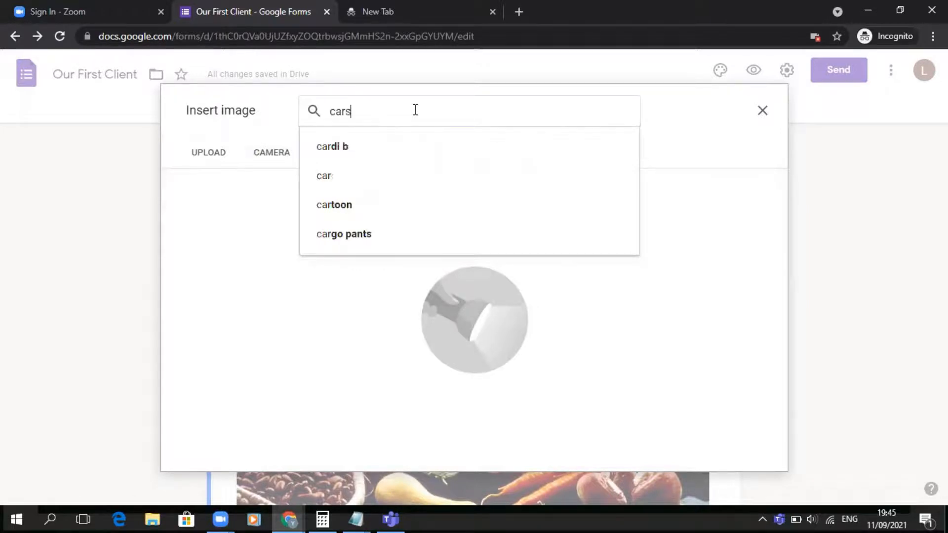
key(Return)
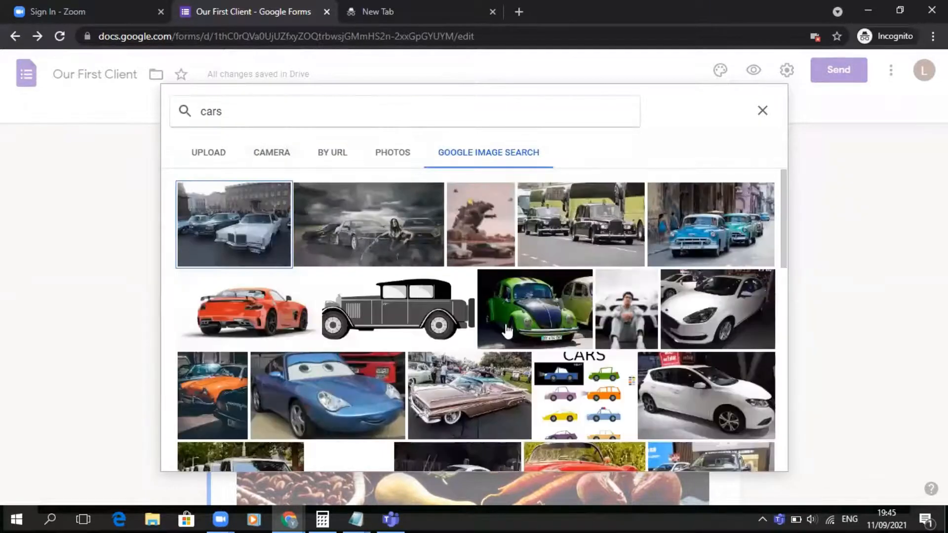
click(767, 117)
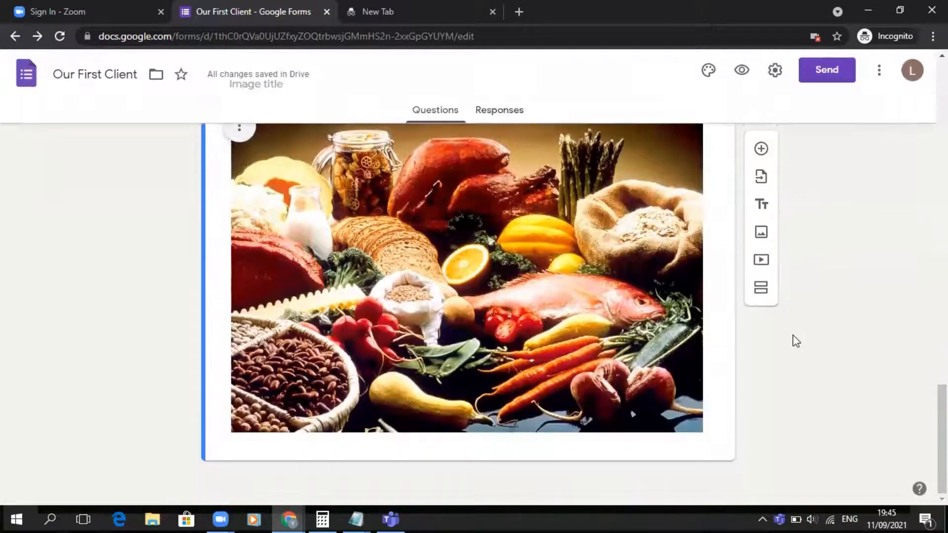
- Examine the video search and URL options for adding a video, closing the dialog without inserting
click(763, 265)
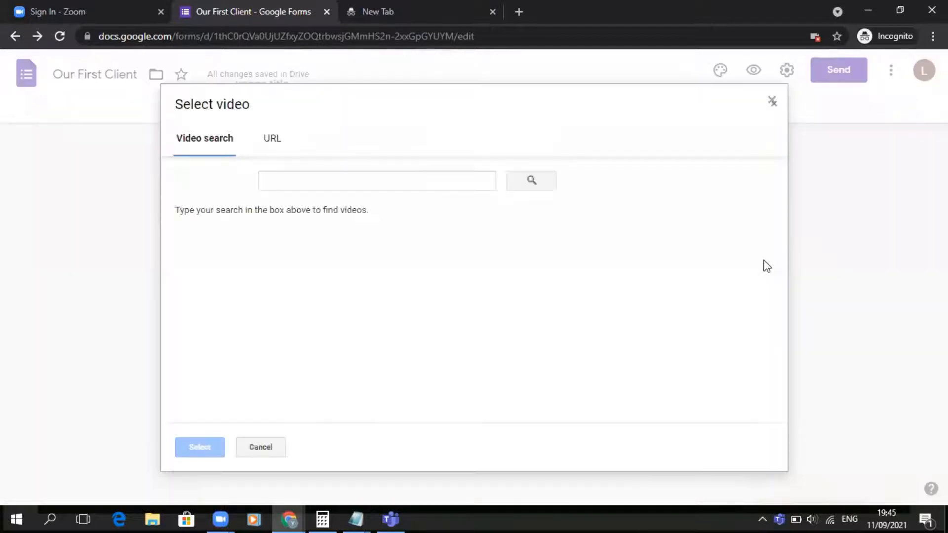
click(285, 187)
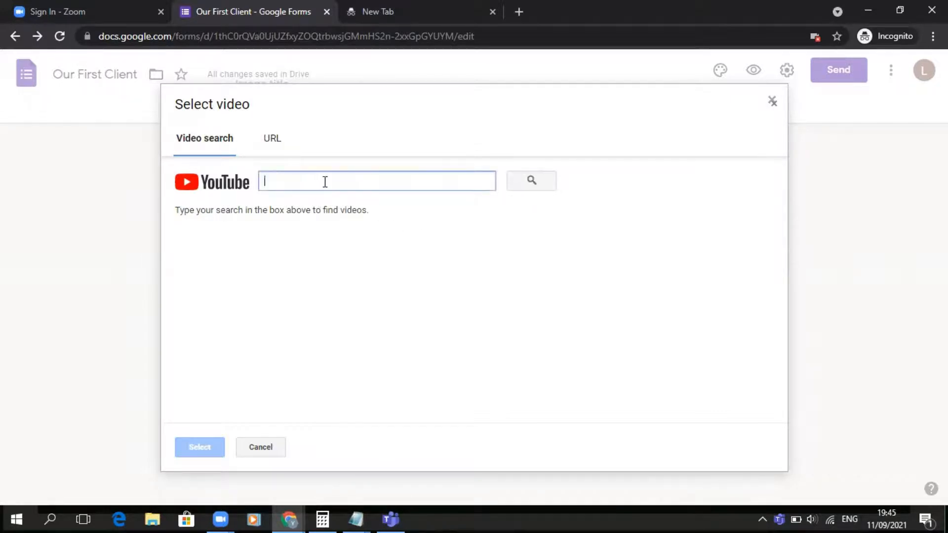
click(274, 143)
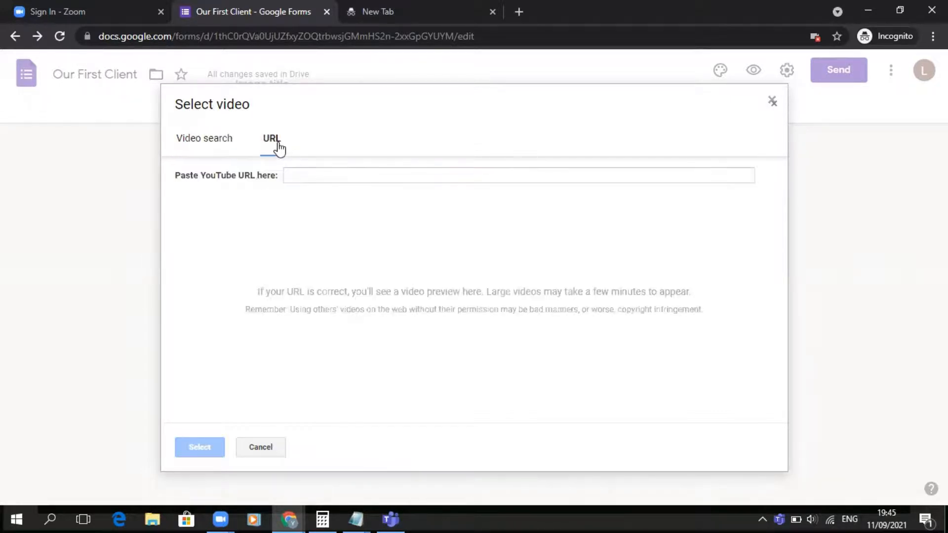
click(214, 144)
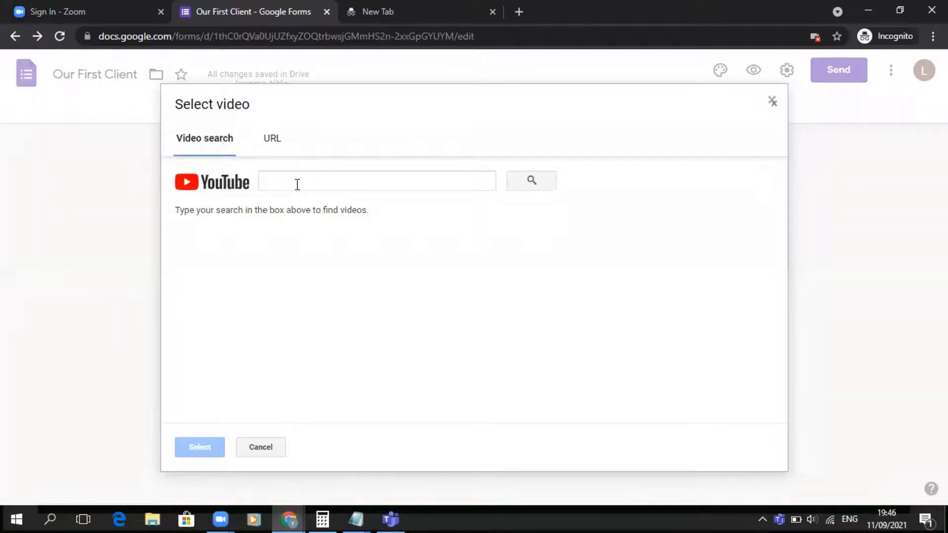
click(772, 102)
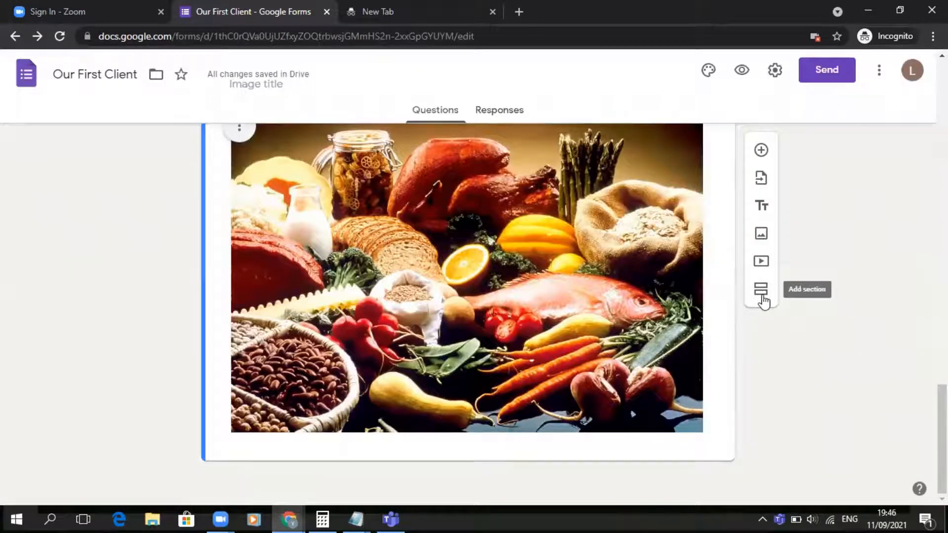
- Add a new section at the end of the form and title it "About You"
click(762, 297)
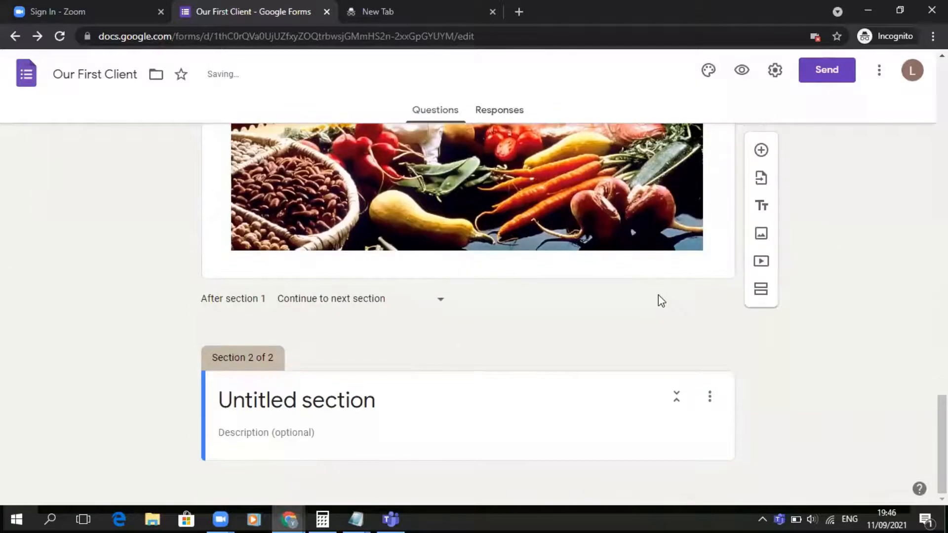
click(283, 402)
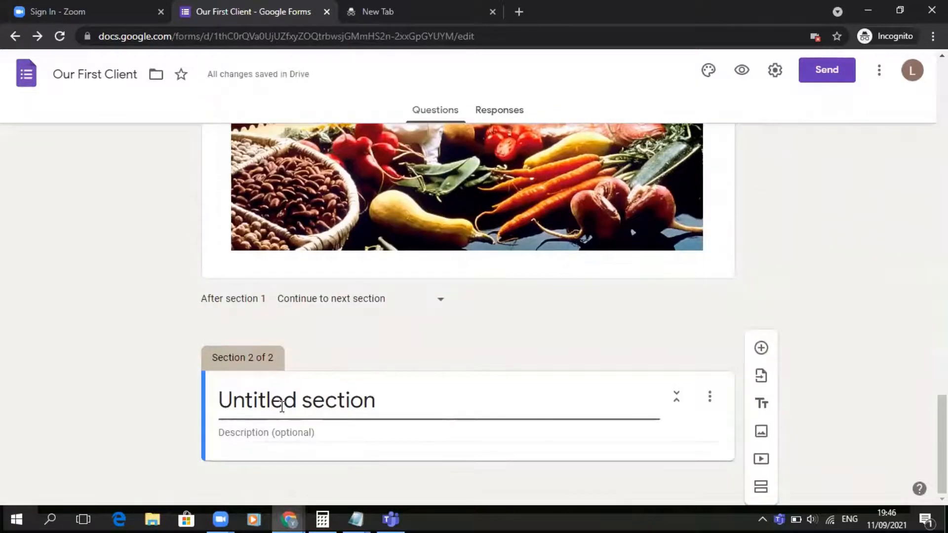
triple_click(282, 406)
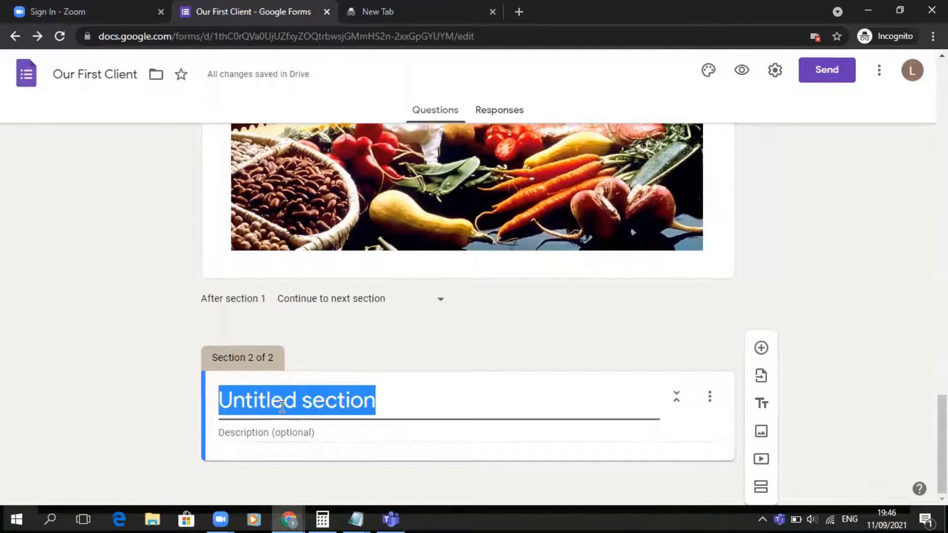
text(About You)
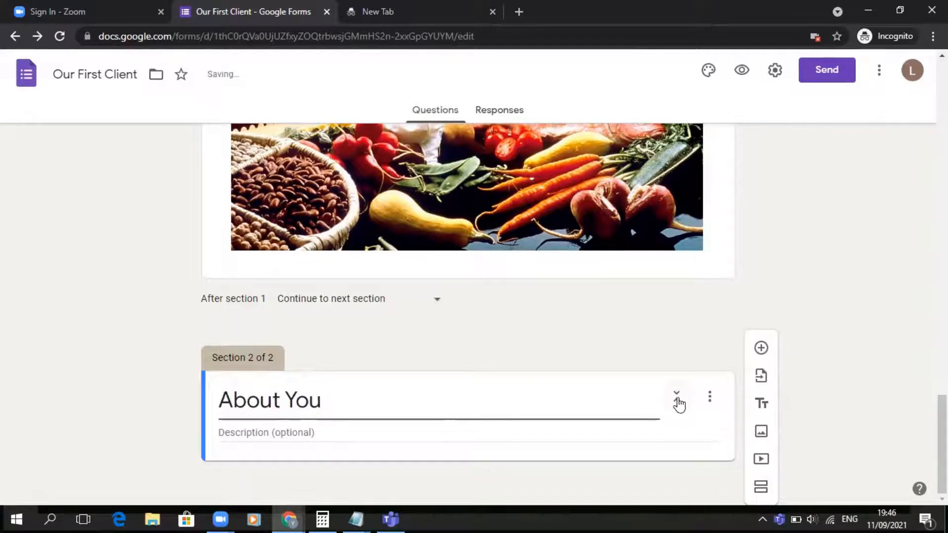
- Preview the form in a new tab, dismiss the auto-save notice, and scroll through its questions
scroll(457, 375, up, 5)
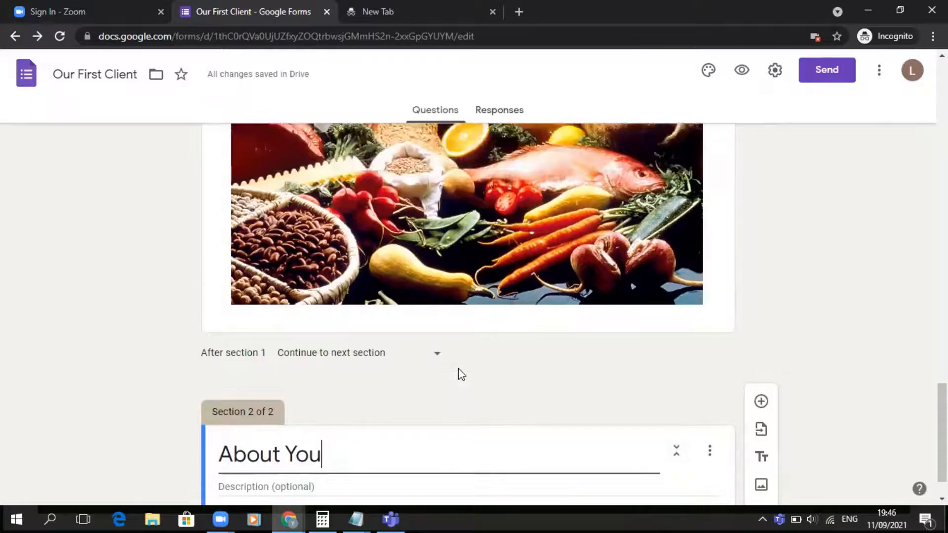
scroll(458, 376, up, 15)
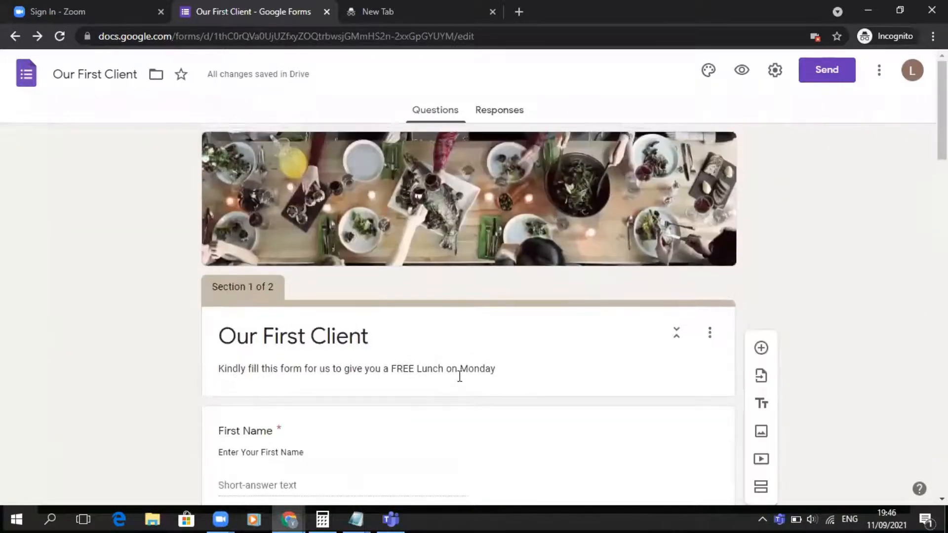
scroll(460, 379, down, 3)
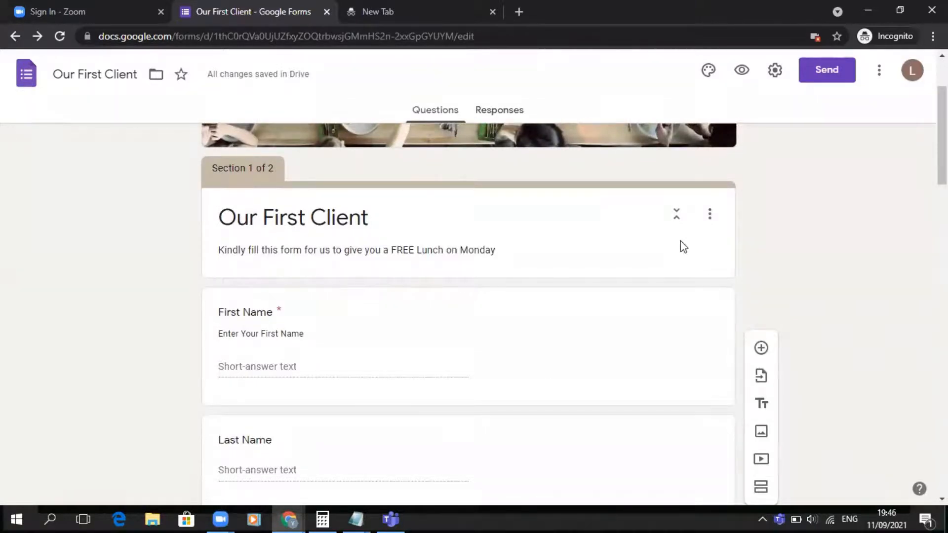
click(740, 73)
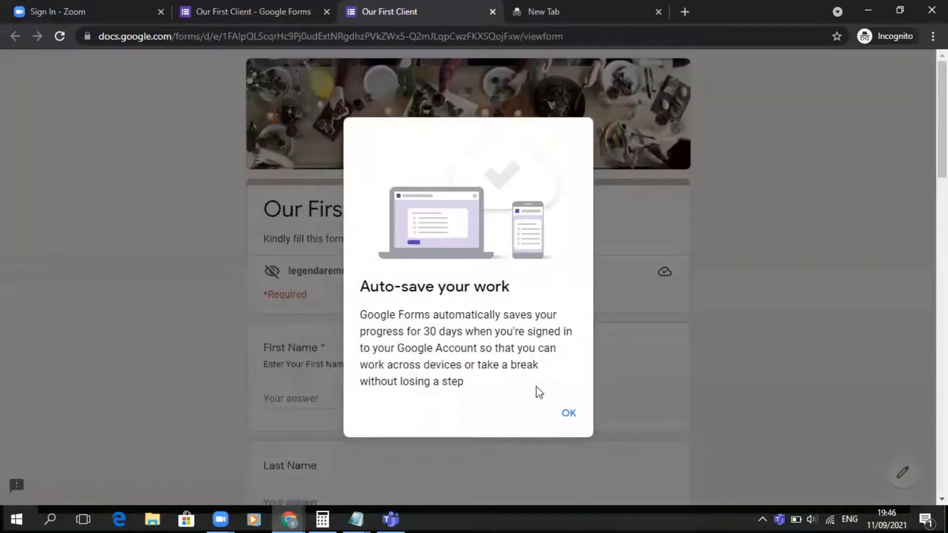
click(578, 417)
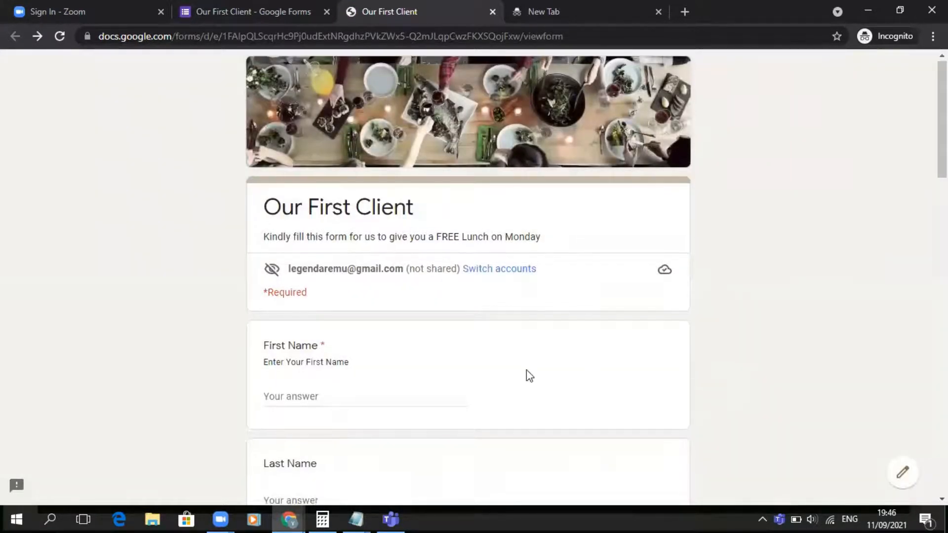
scroll(527, 370, down, 2)
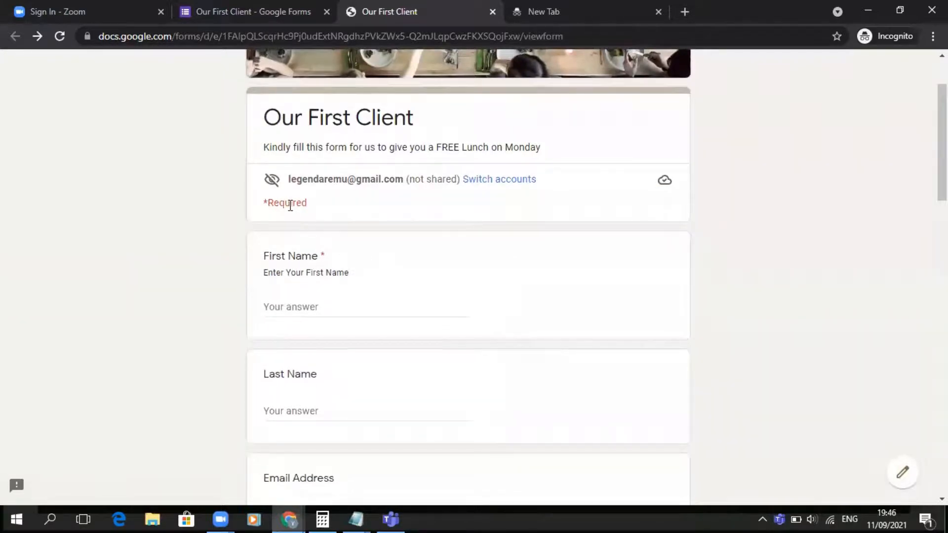
scroll(299, 199, down, 2)
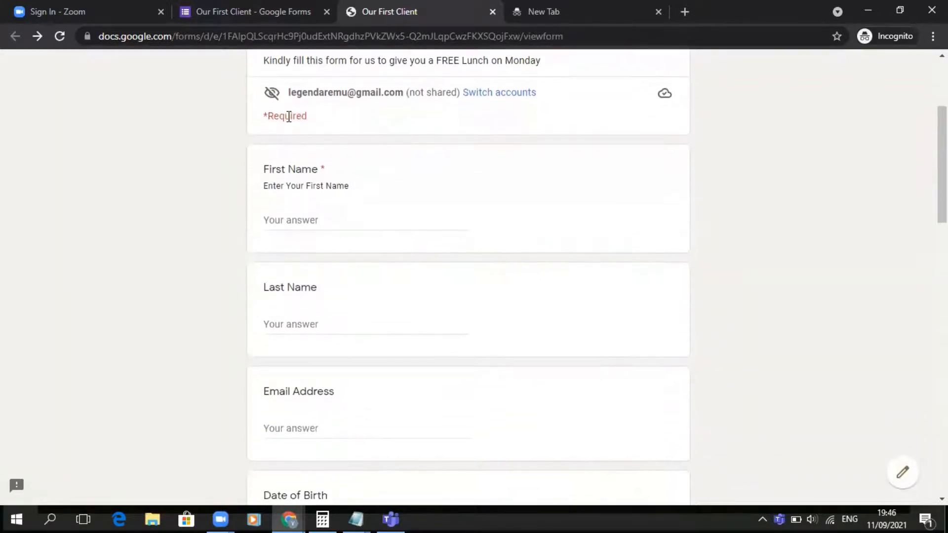
scroll(289, 117, down, 1)
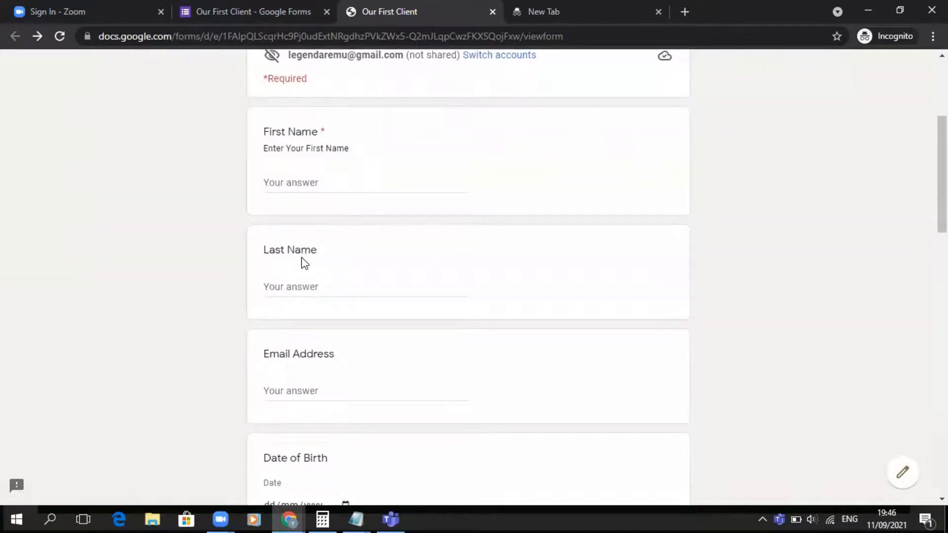
scroll(303, 262, down, 1)
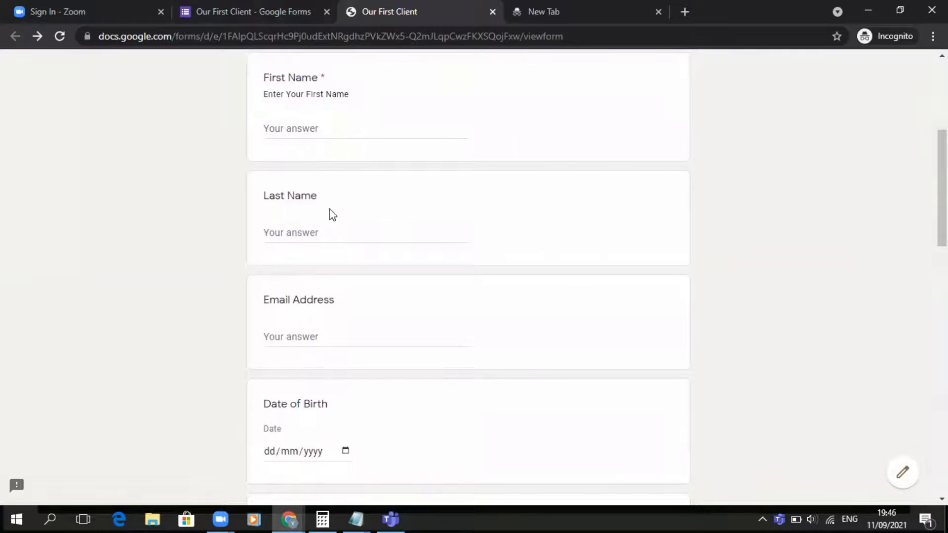
- Return to the form editor and make the Last Name question required
scroll(330, 214, down, 1)
click(264, 7)
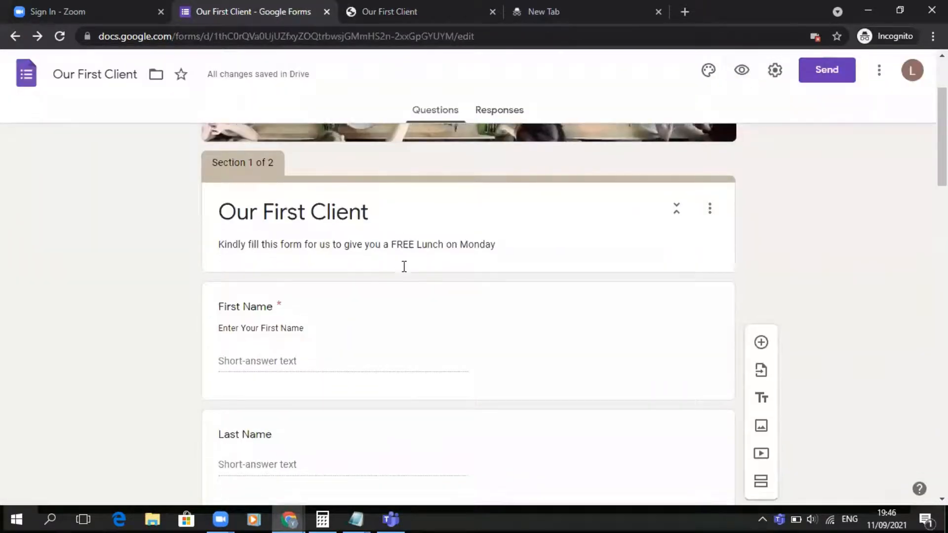
scroll(402, 267, down, 3)
click(409, 276)
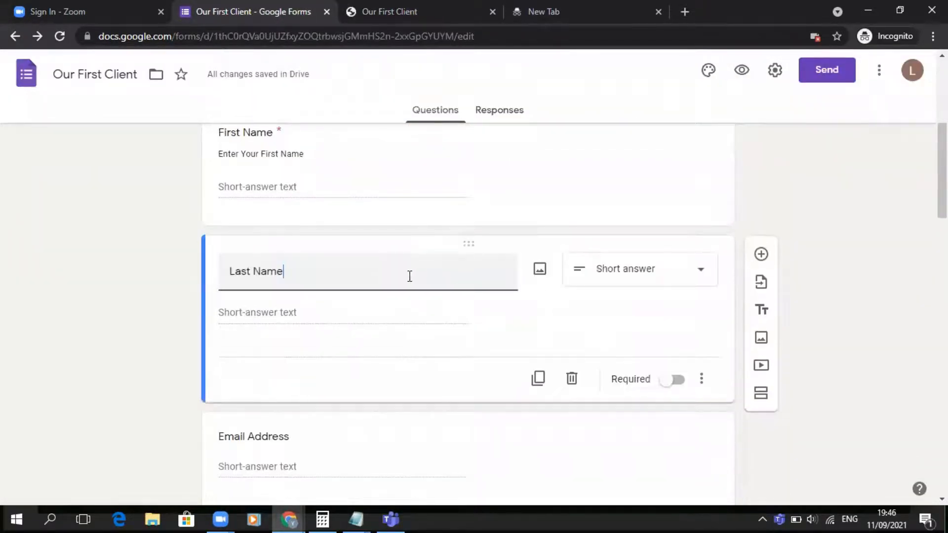
click(677, 379)
- Make the Email Address and Date of Birth questions required
scroll(503, 368, down, 5)
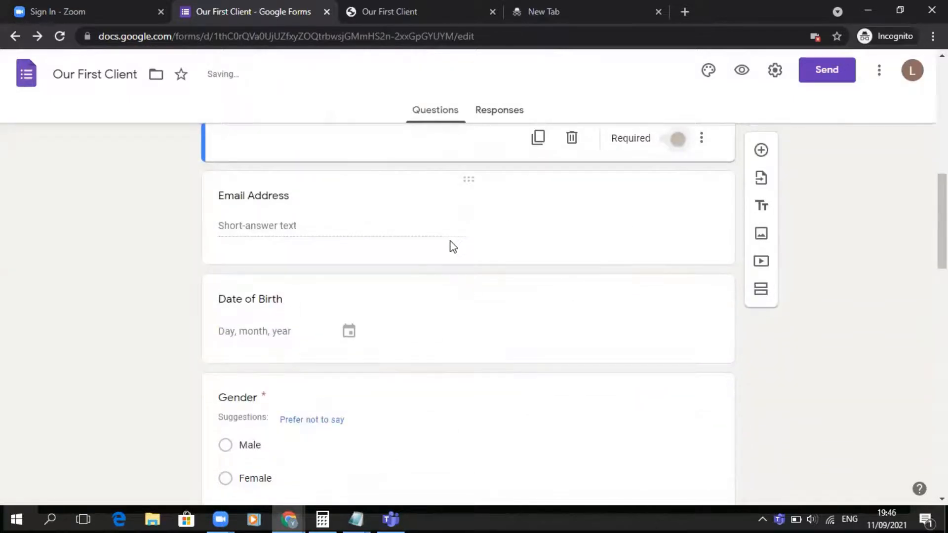
click(504, 232)
click(675, 242)
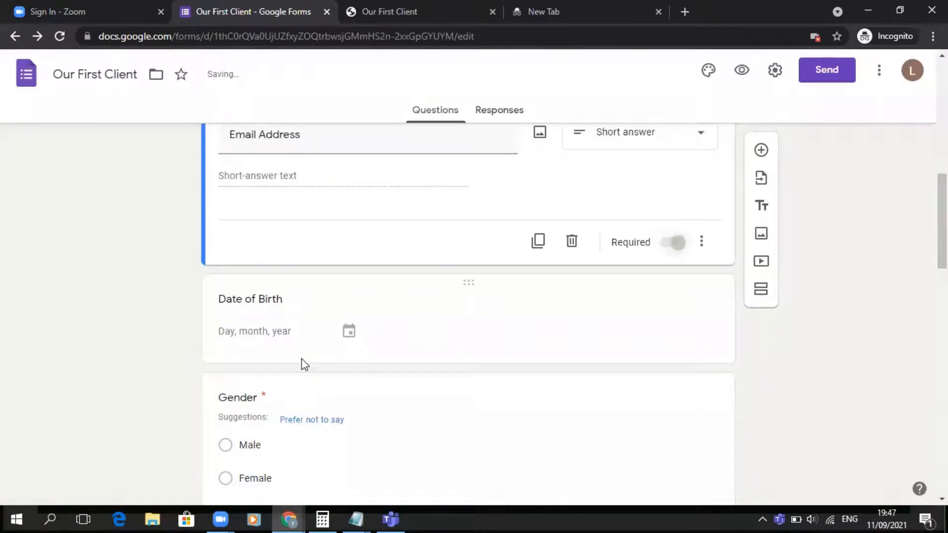
click(249, 298)
click(675, 336)
scroll(335, 273, down, 4)
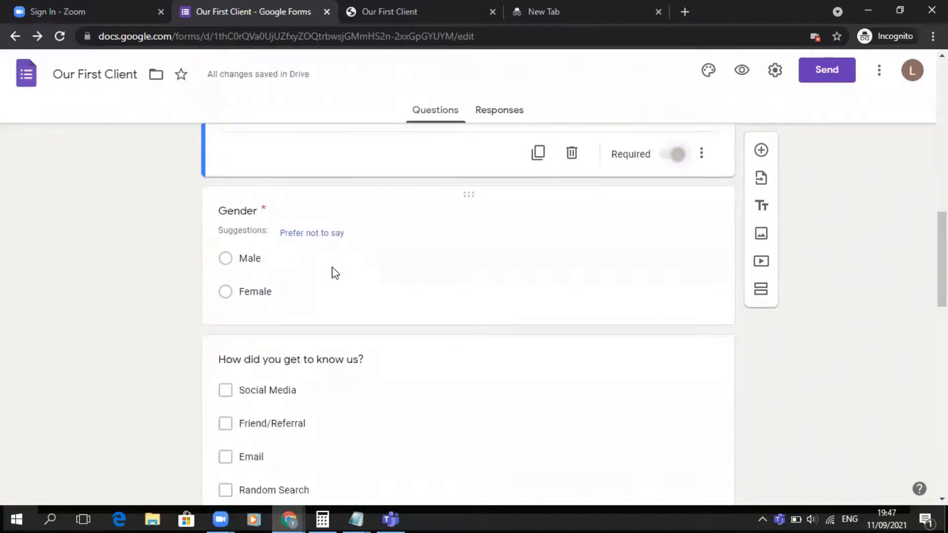
- Compare the preview with the editor, open the form settings and allow respondents to edit after submit and see summary charts and text responses
click(425, 6)
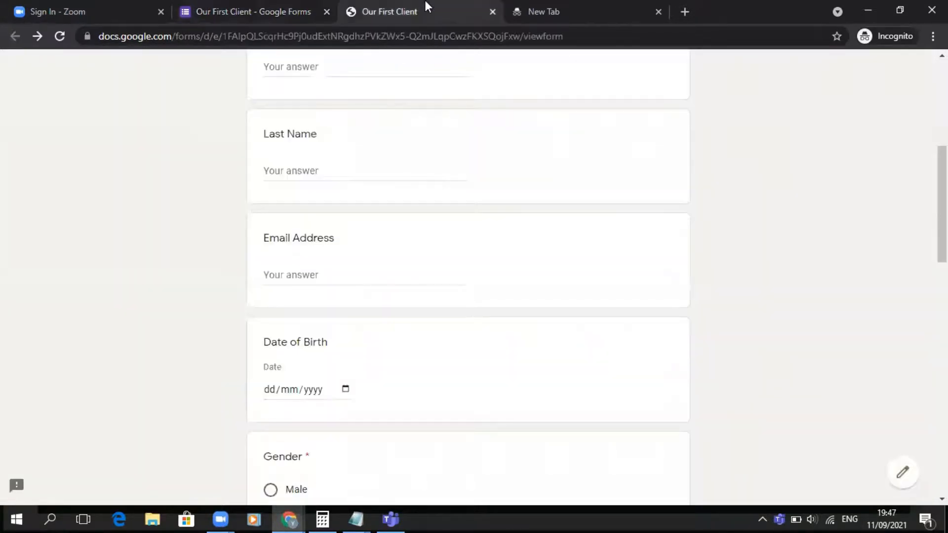
scroll(433, 266, up, 7)
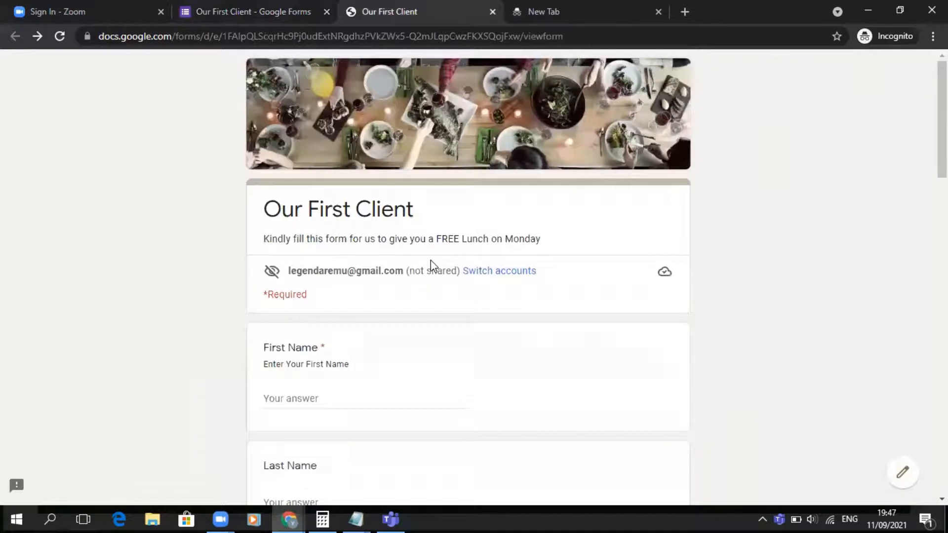
click(272, 6)
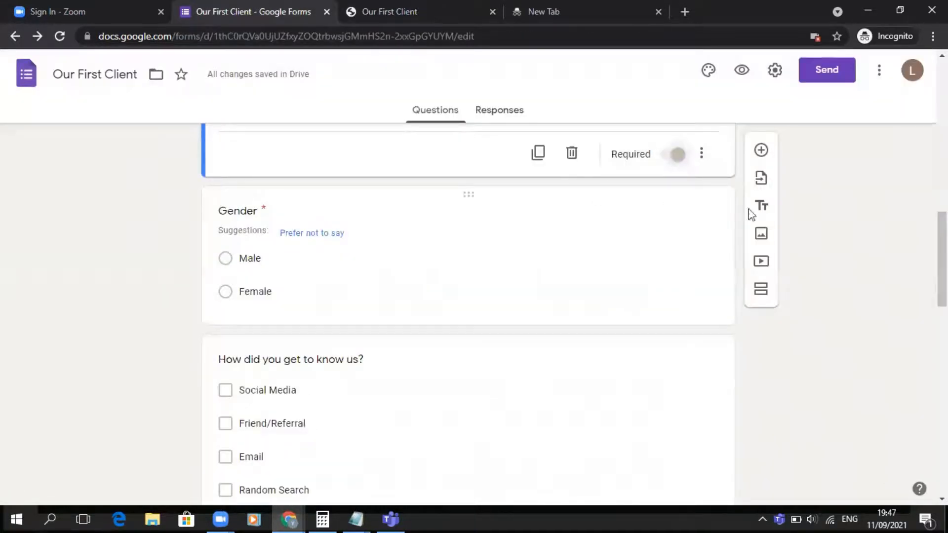
scroll(666, 249, up, 5)
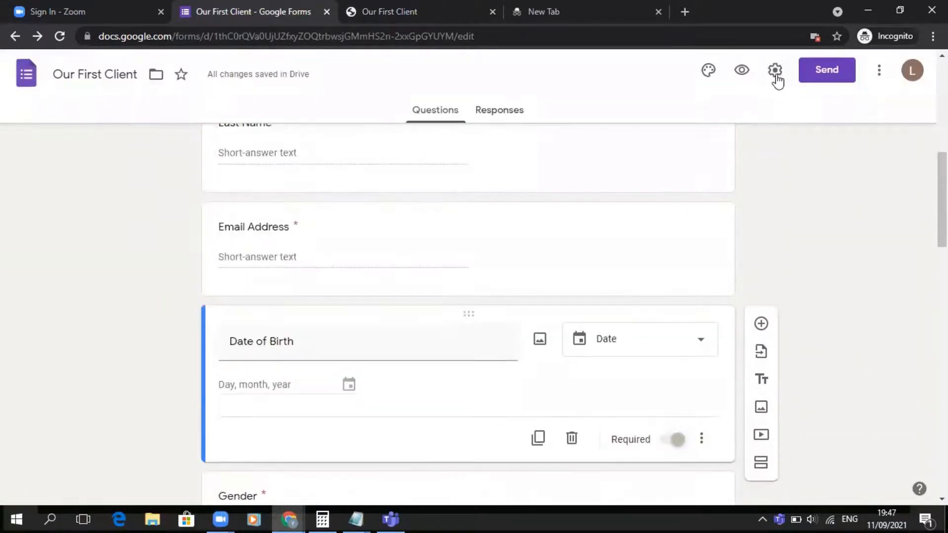
click(775, 71)
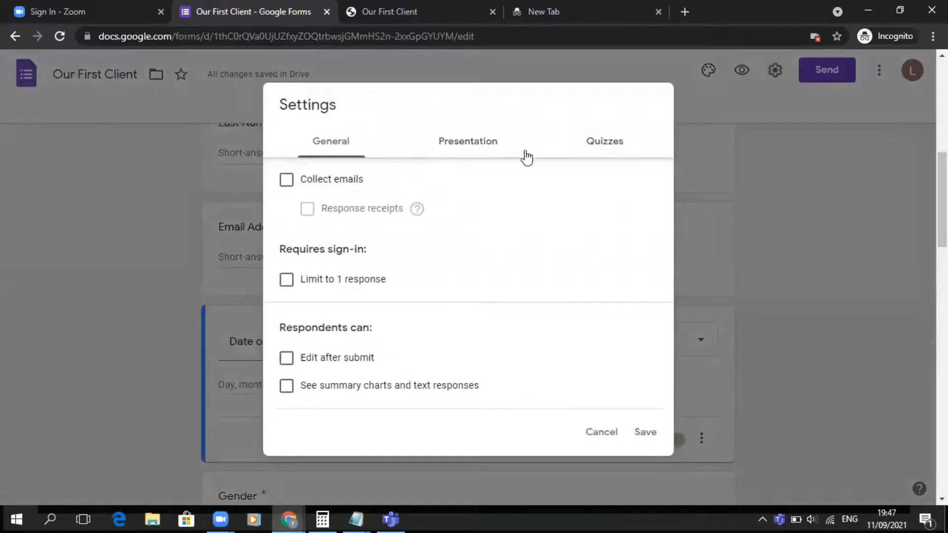
click(285, 180)
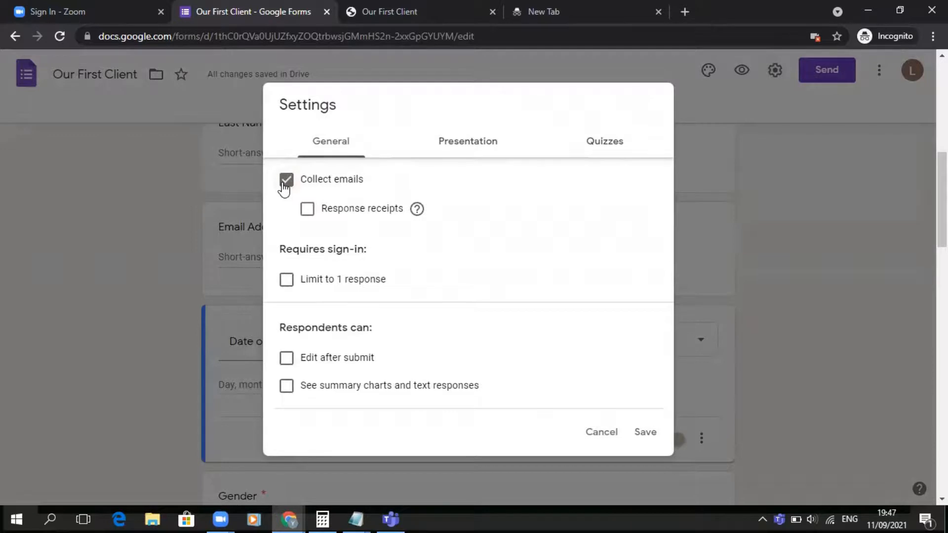
click(285, 182)
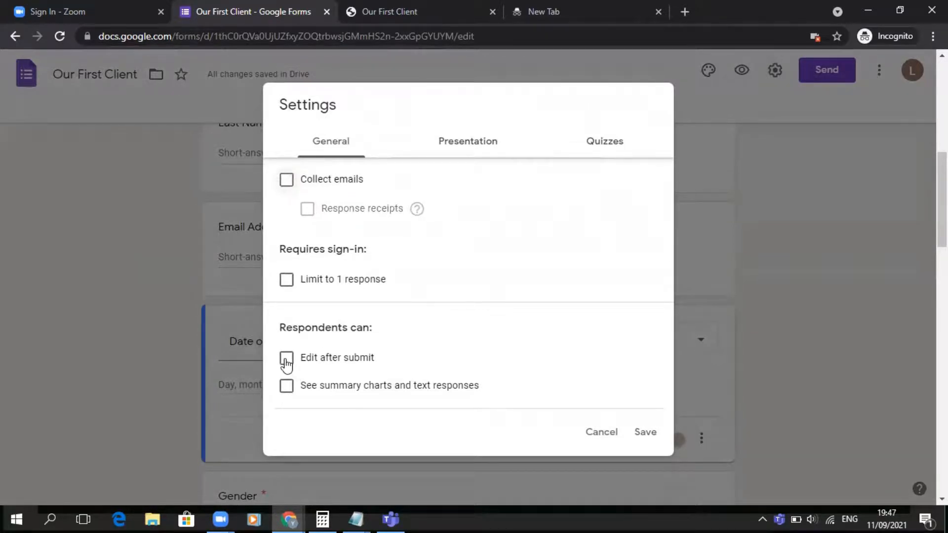
click(286, 363)
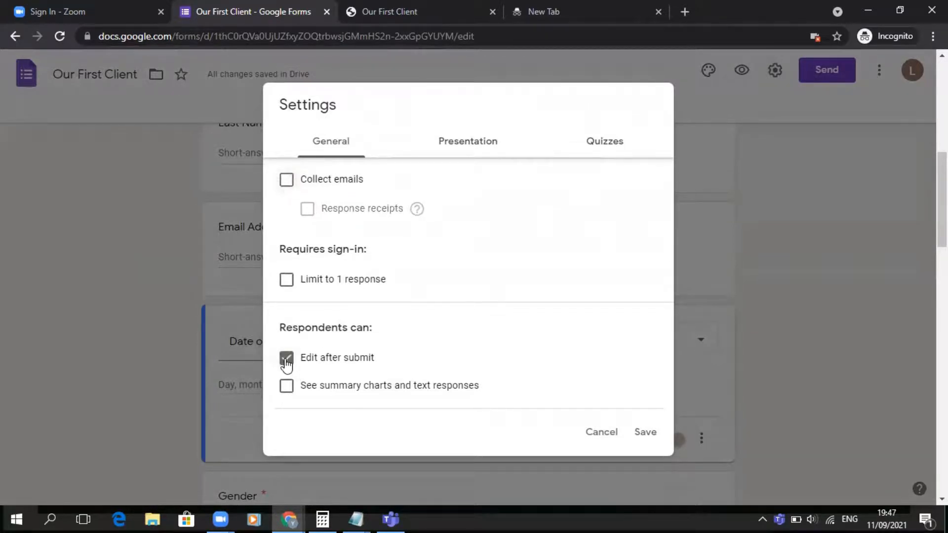
click(286, 385)
- In the presentation settings, turn off the link to submit another response and set the confirmation message to "Thank you for submitting. We look forward to seeing you at our STORE."
click(468, 146)
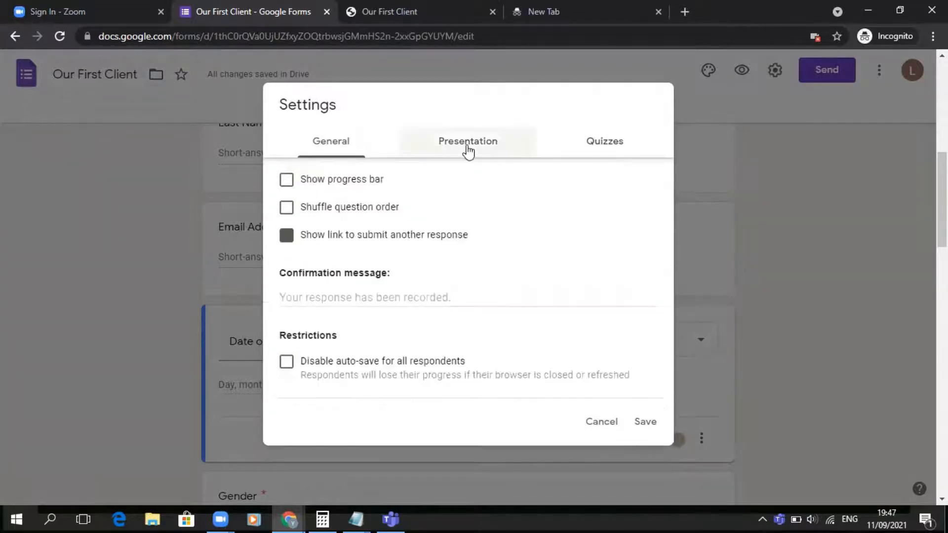
click(287, 183)
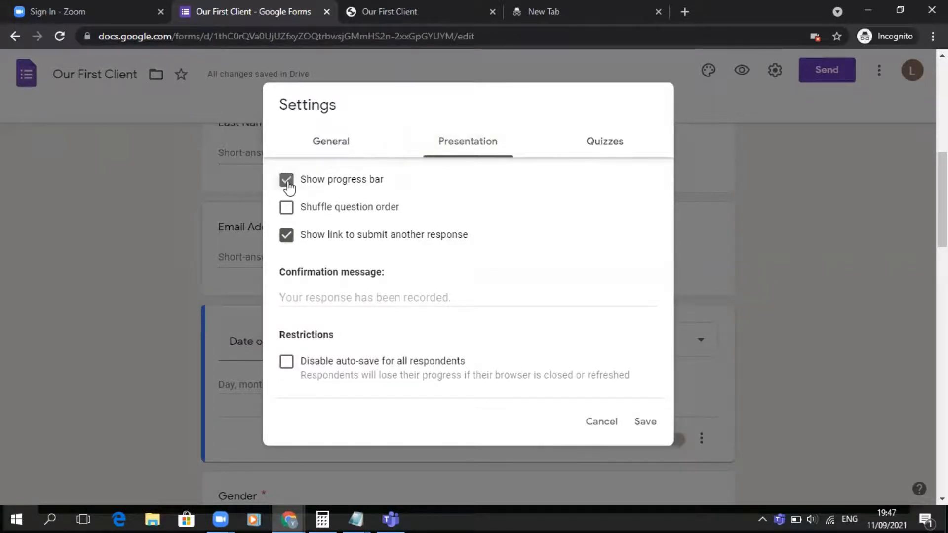
click(288, 182)
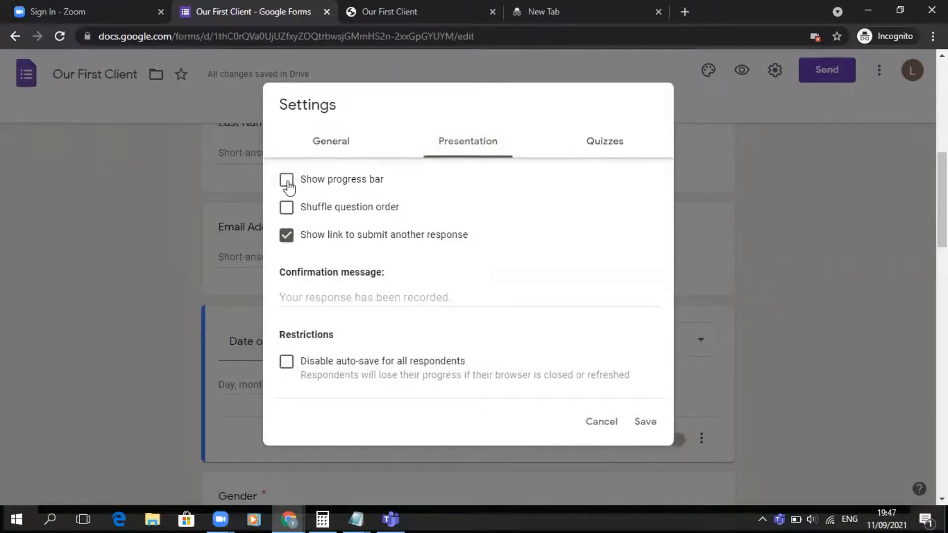
click(291, 245)
click(334, 300)
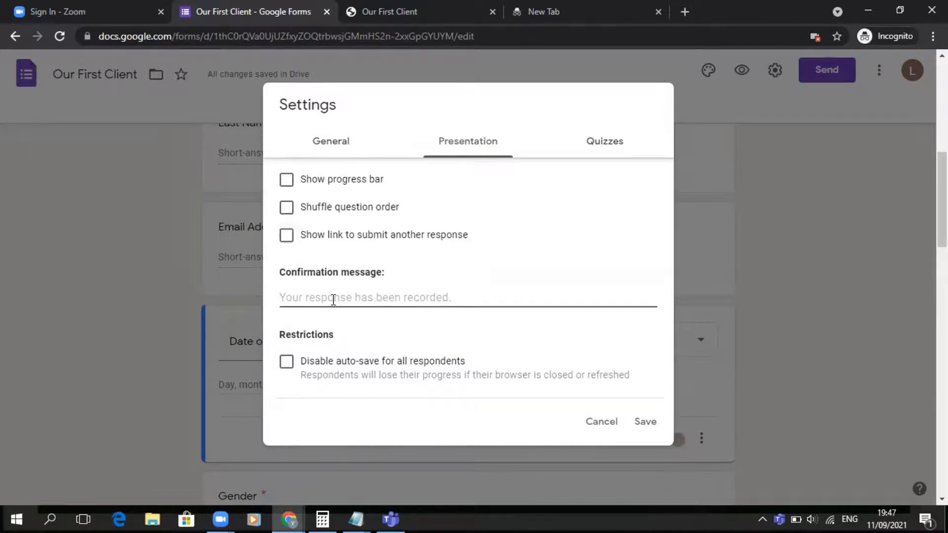
text(Thank you for )
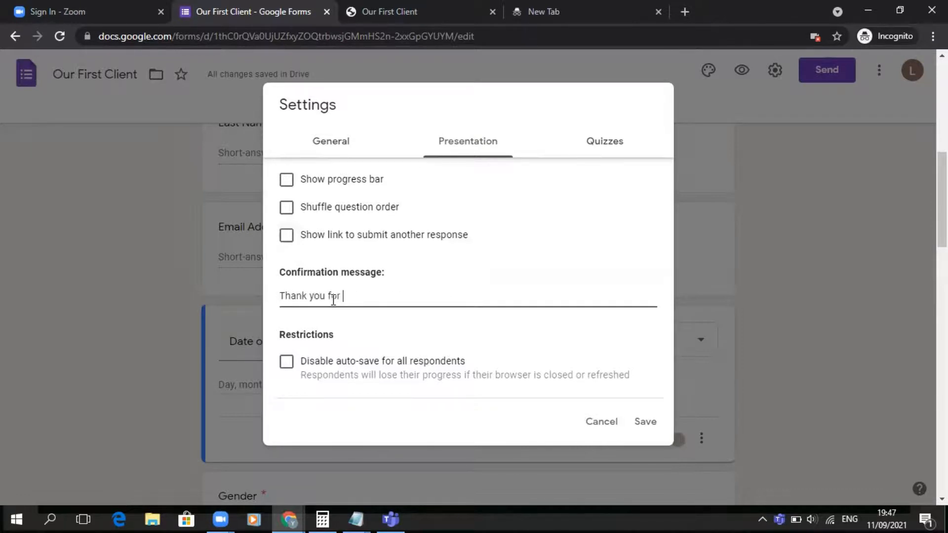
text(submitting. We look forward )
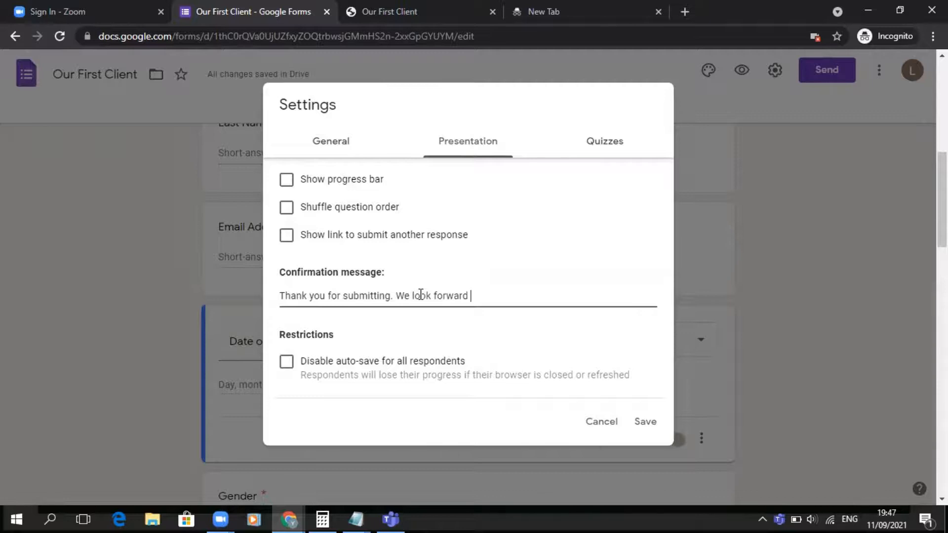
text(to seeing you at )
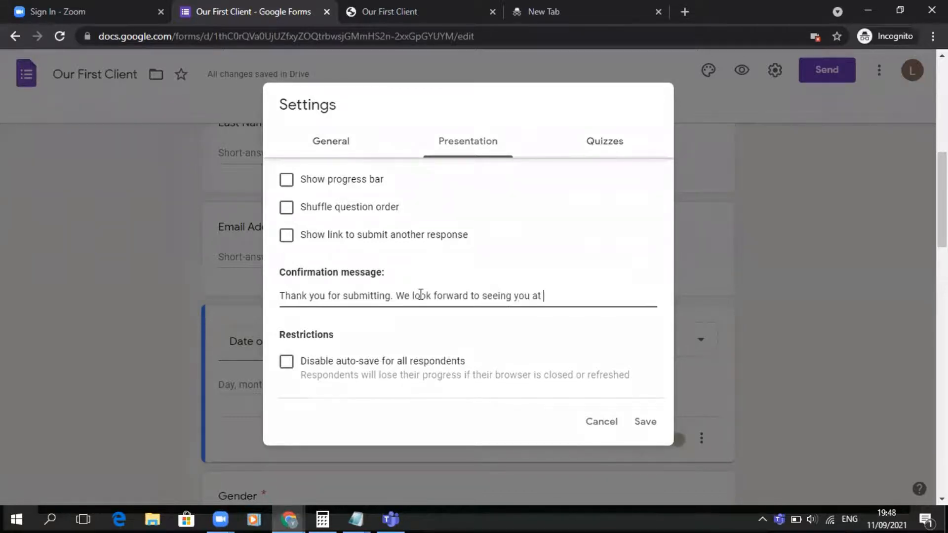
text(our STORE.)
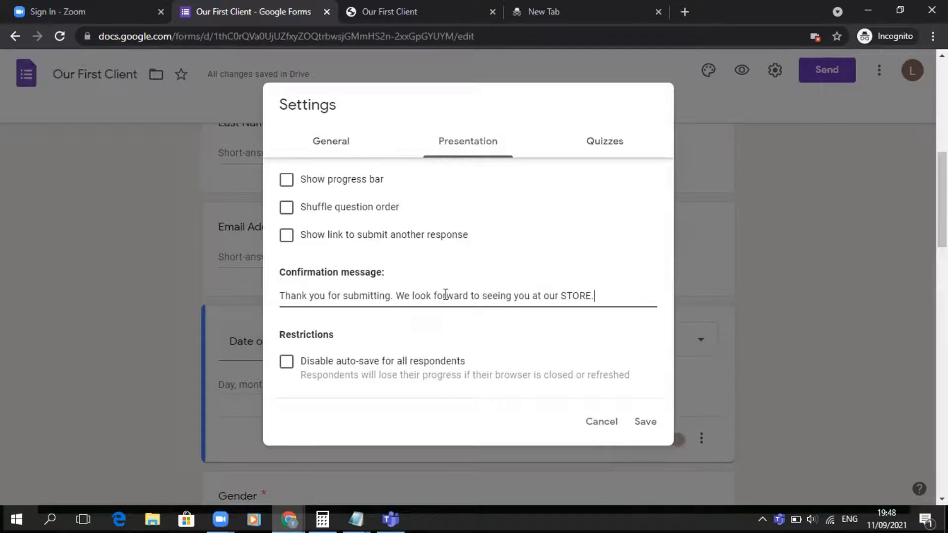
- Glance at the quiz options, return to presentation settings and save the settings
click(614, 149)
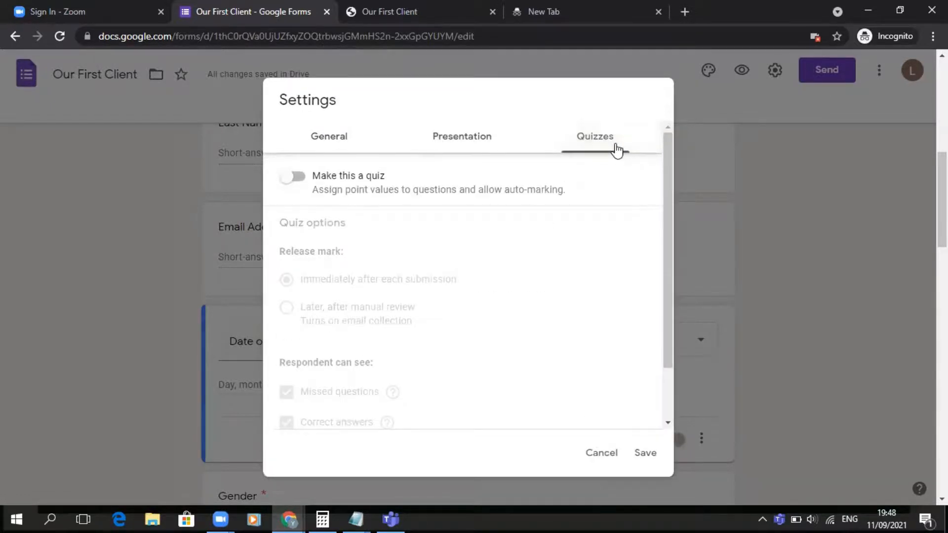
click(472, 153)
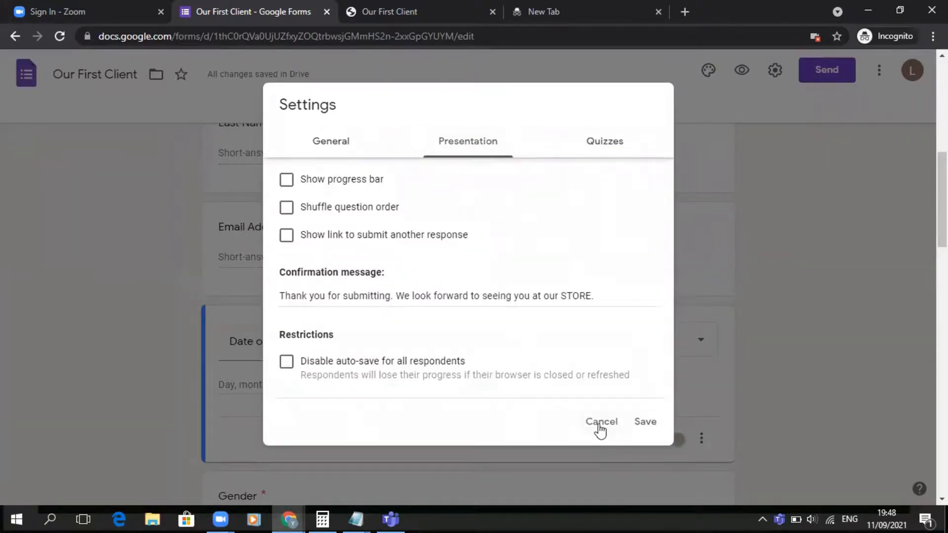
click(645, 423)
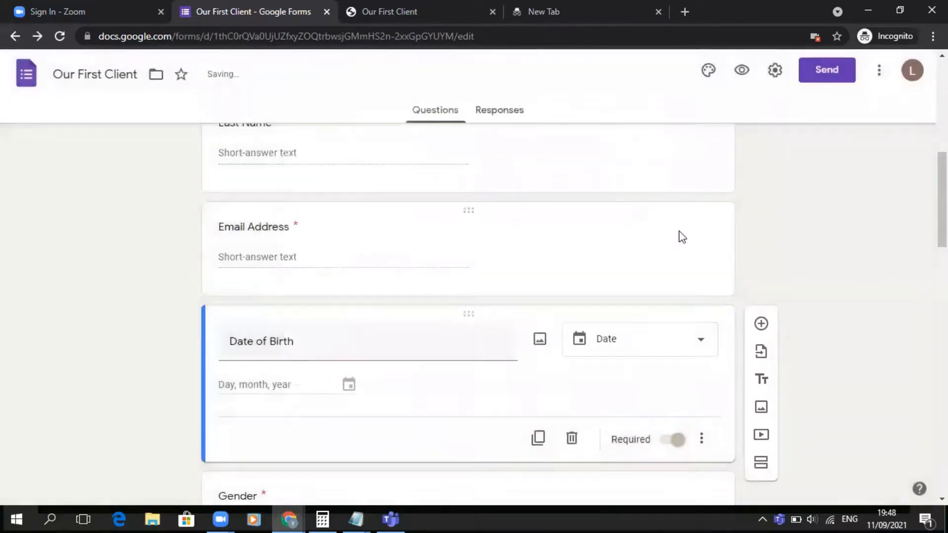
- Check the responses view and return to the questions
scroll(682, 237, up, 10)
click(510, 116)
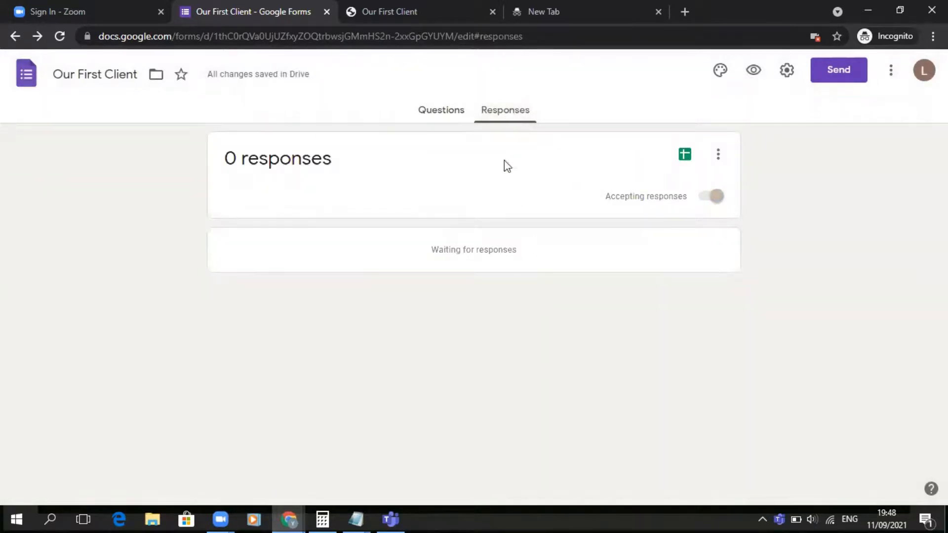
click(440, 116)
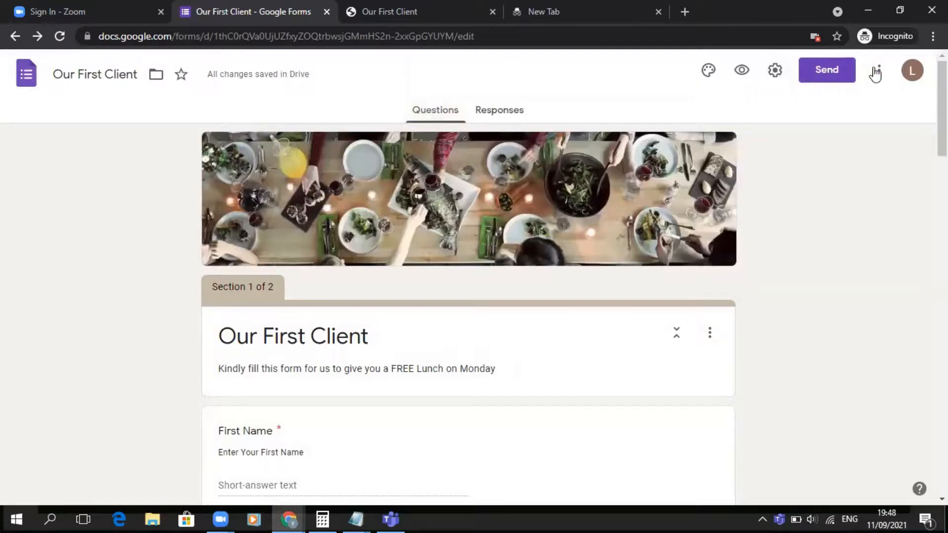
- Open the send dialog, switch to link sharing, shorten the URL and copy it
click(826, 75)
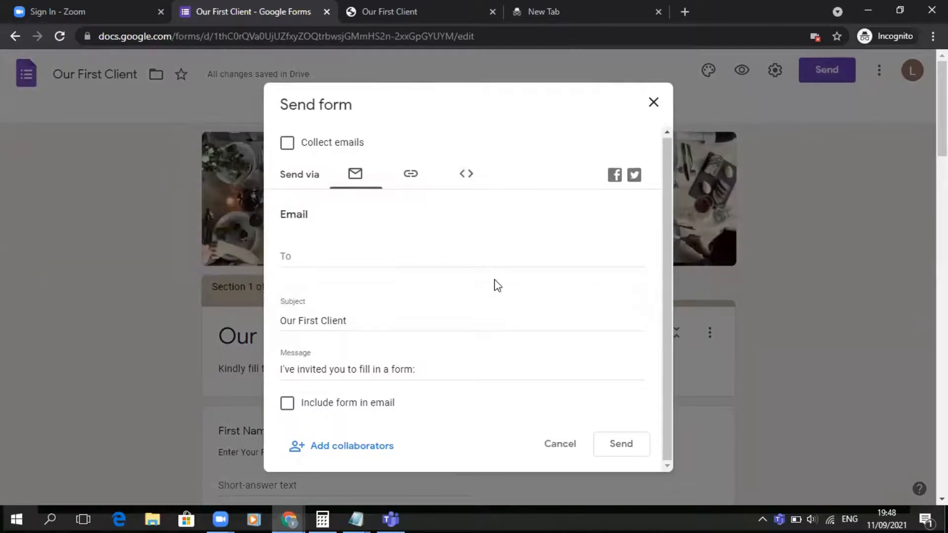
scroll(368, 249, down, 3)
click(338, 262)
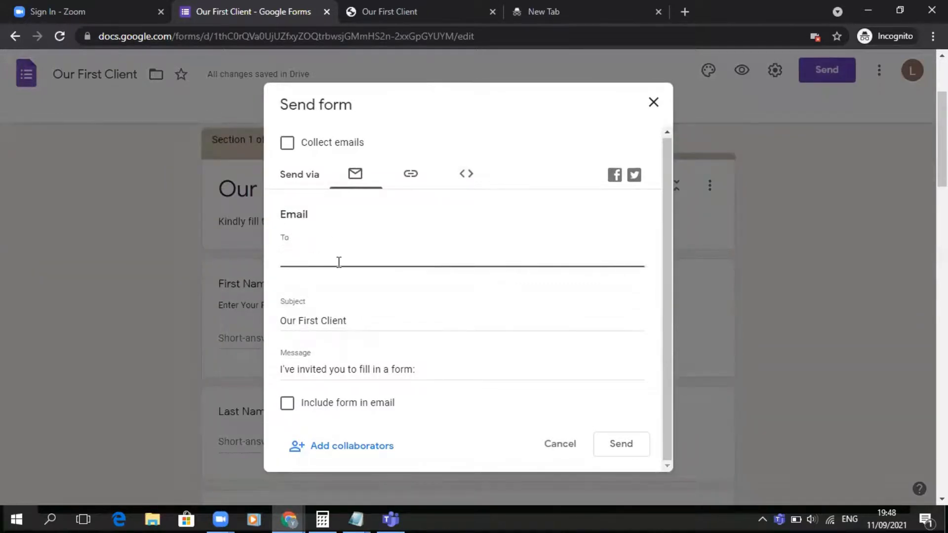
scroll(339, 262, down, 3)
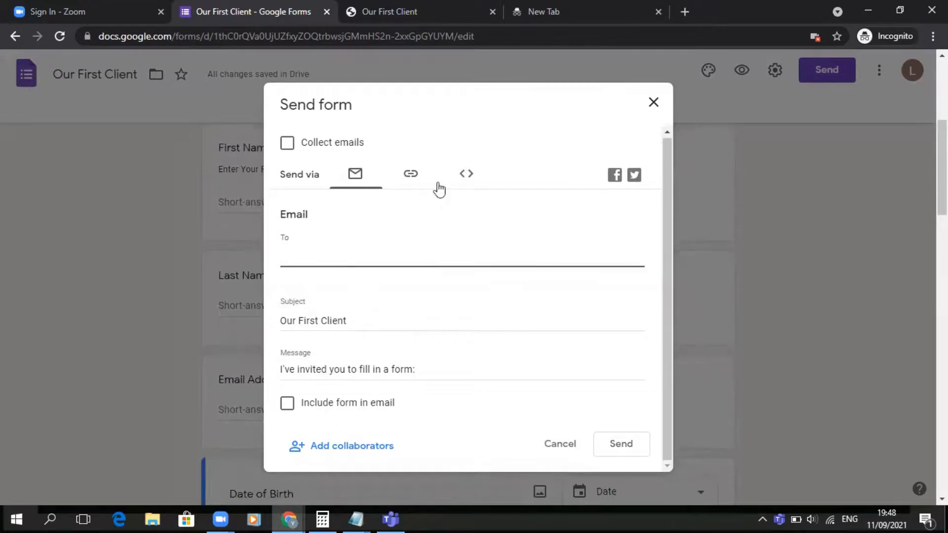
click(413, 176)
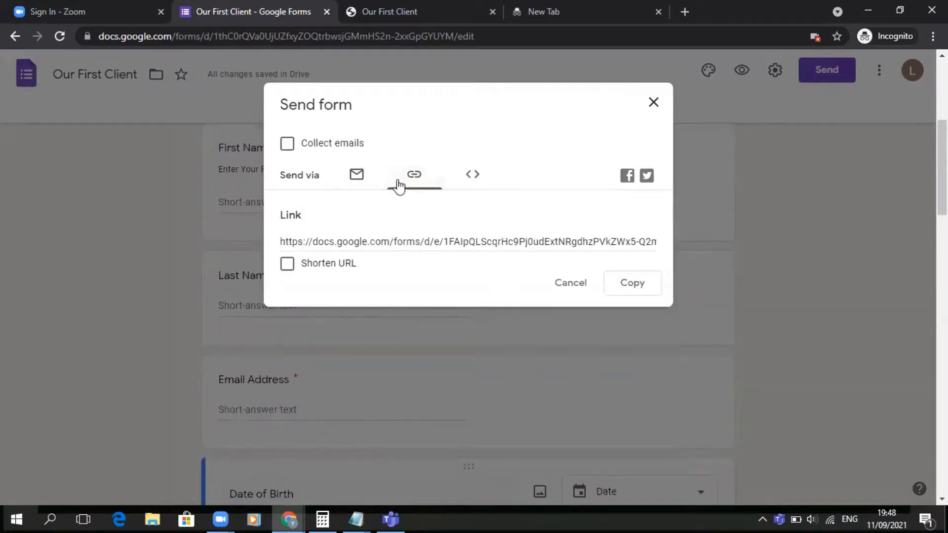
click(287, 267)
click(638, 290)
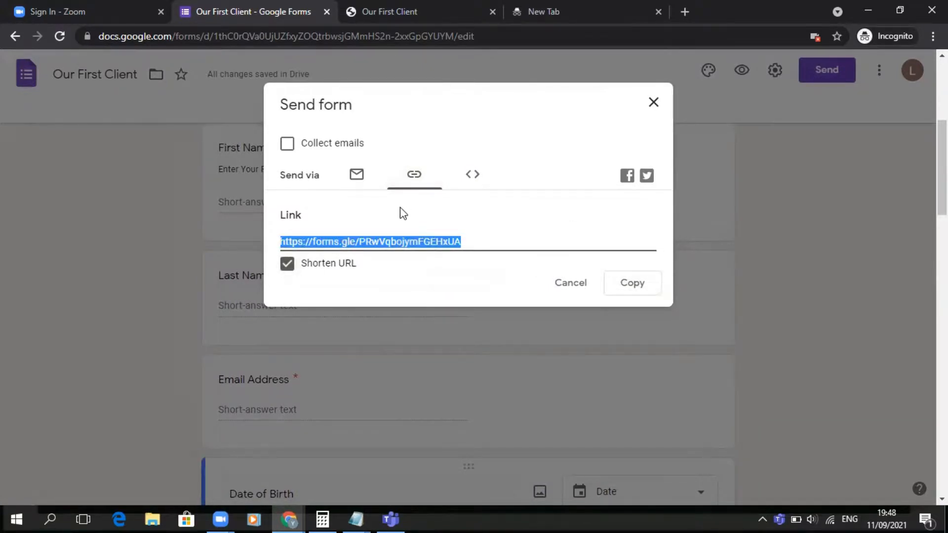
- Look at the embed HTML option, copy the shortened link again and close the send dialog
click(471, 176)
click(415, 175)
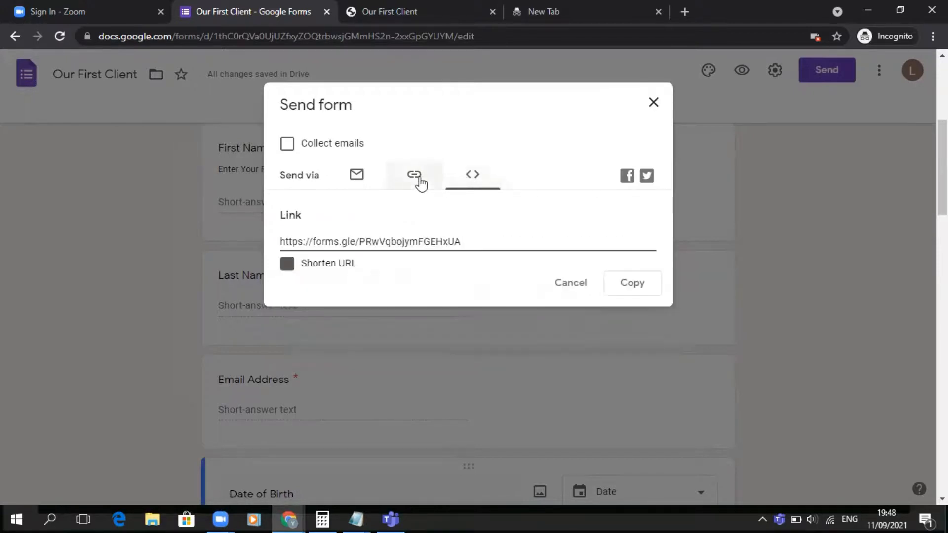
click(477, 176)
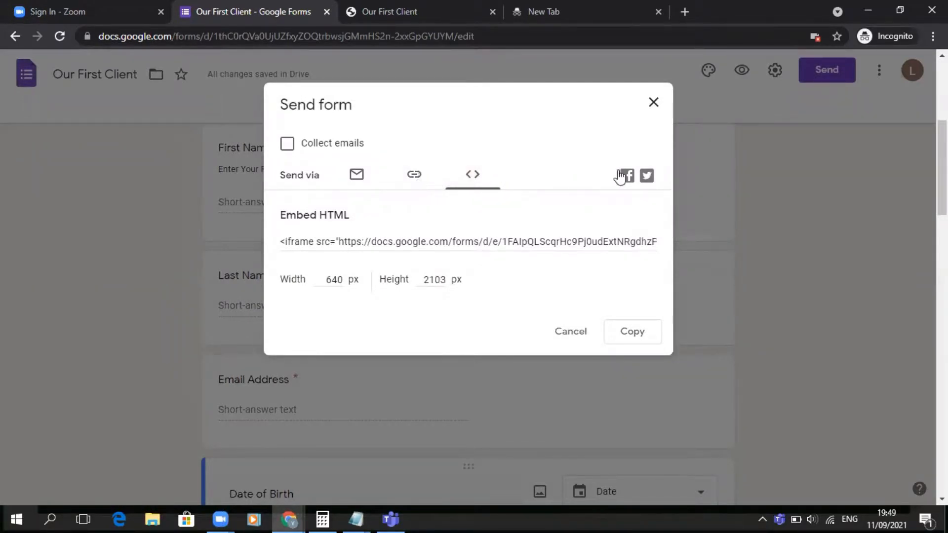
click(414, 174)
click(627, 286)
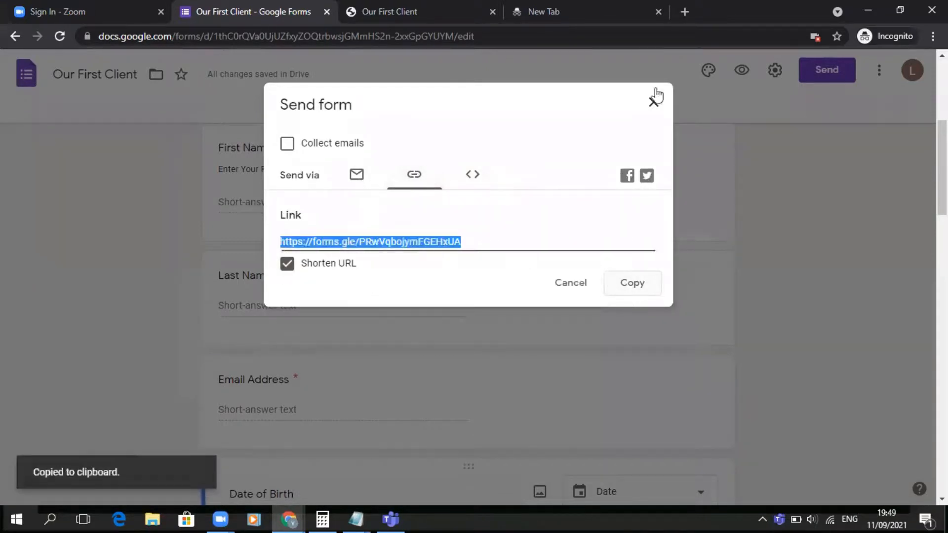
click(653, 103)
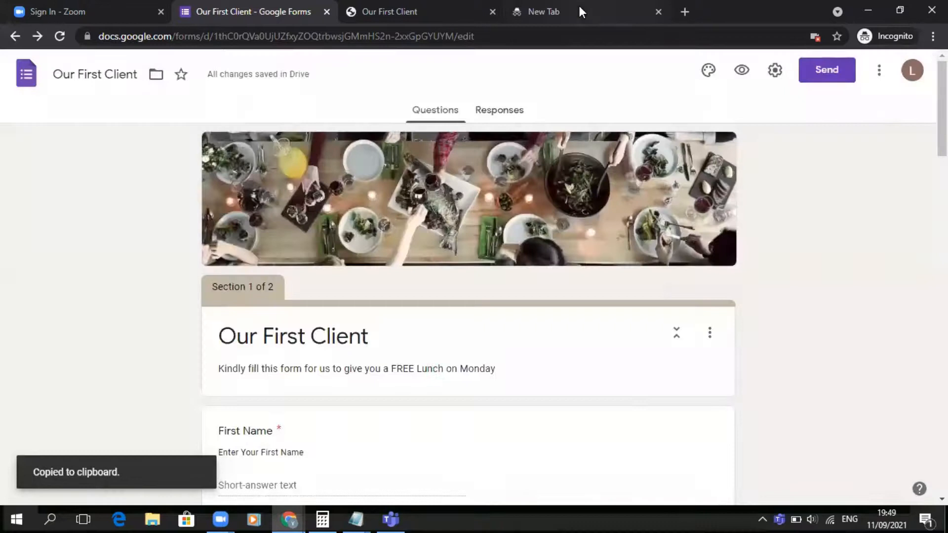
- Open the copied form link in the empty new tab and compare it with the earlier preview tab
click(579, 11)
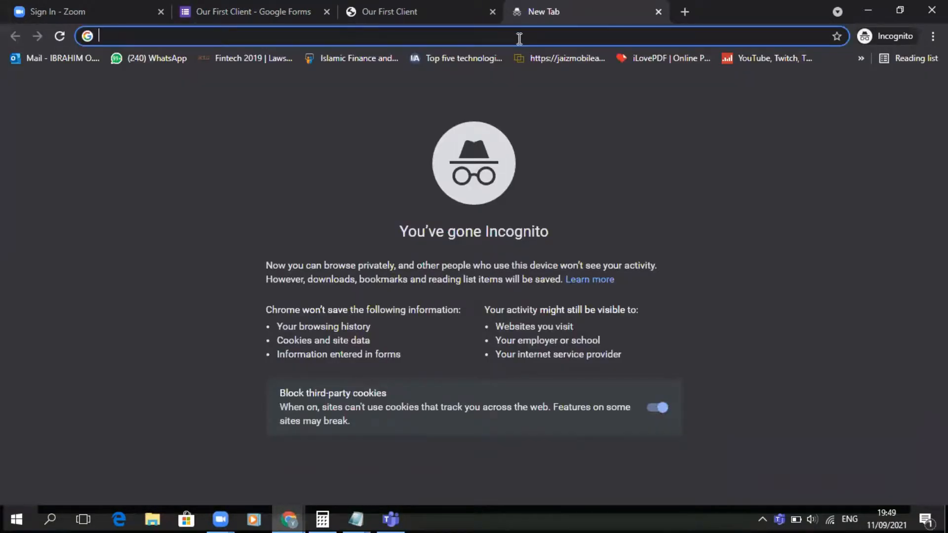
key(ctrl+v)
key(Return)
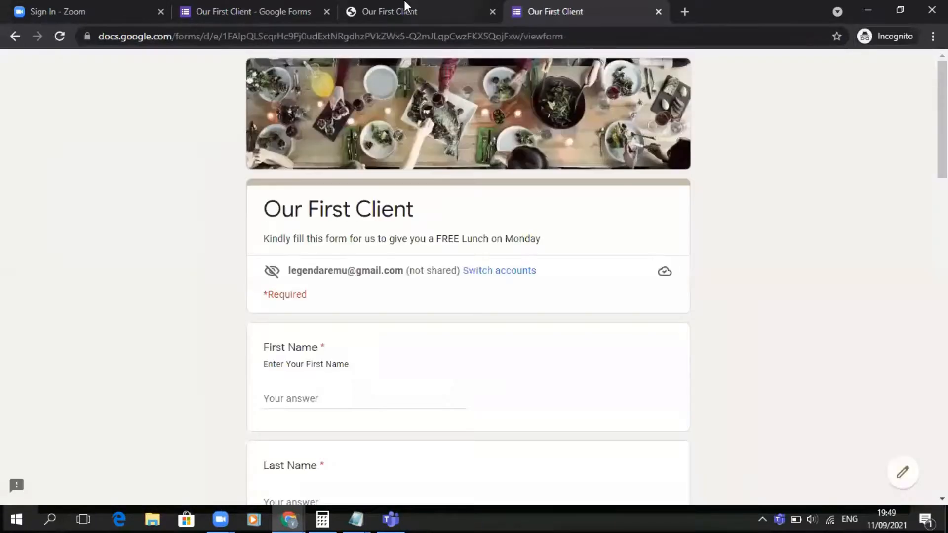
click(388, 10)
scroll(362, 314, down, 4)
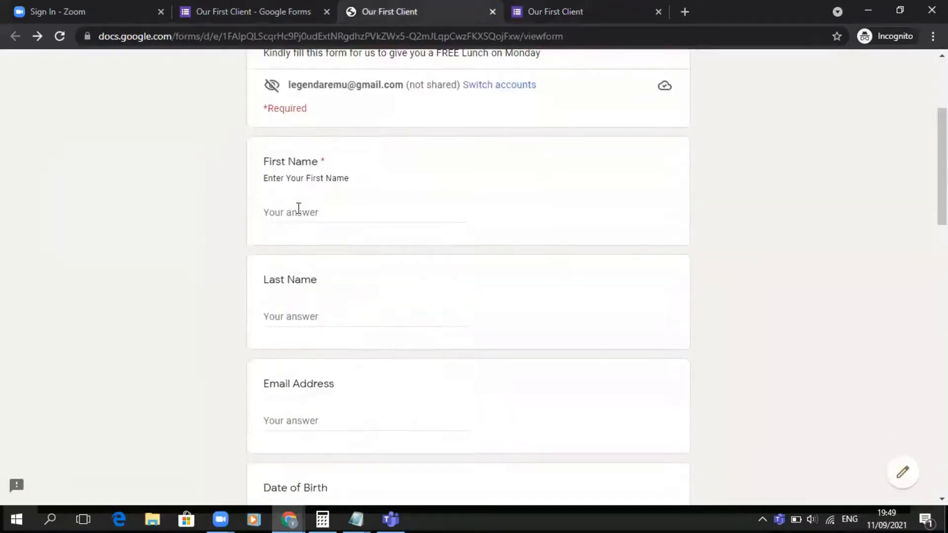
- Fill in the respondent's first name and last name in the live form
click(298, 210)
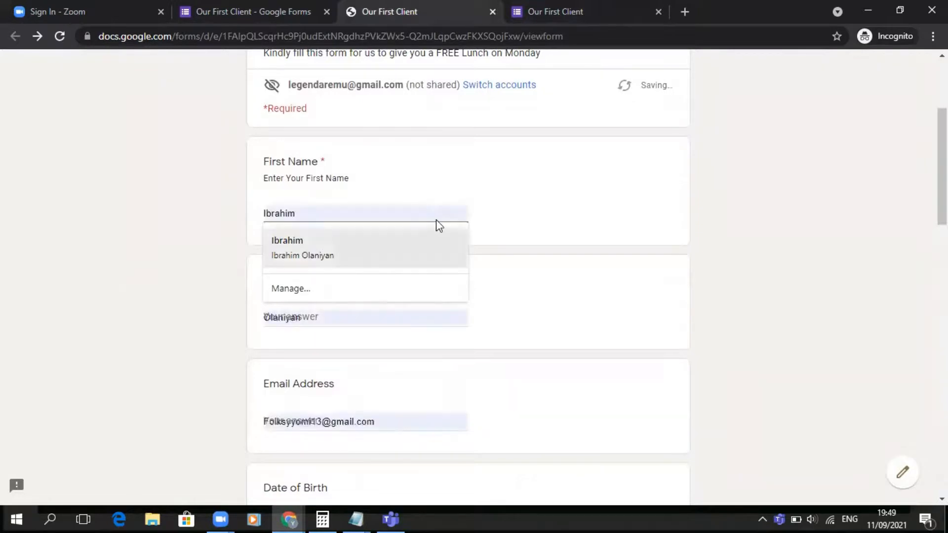
click(408, 210)
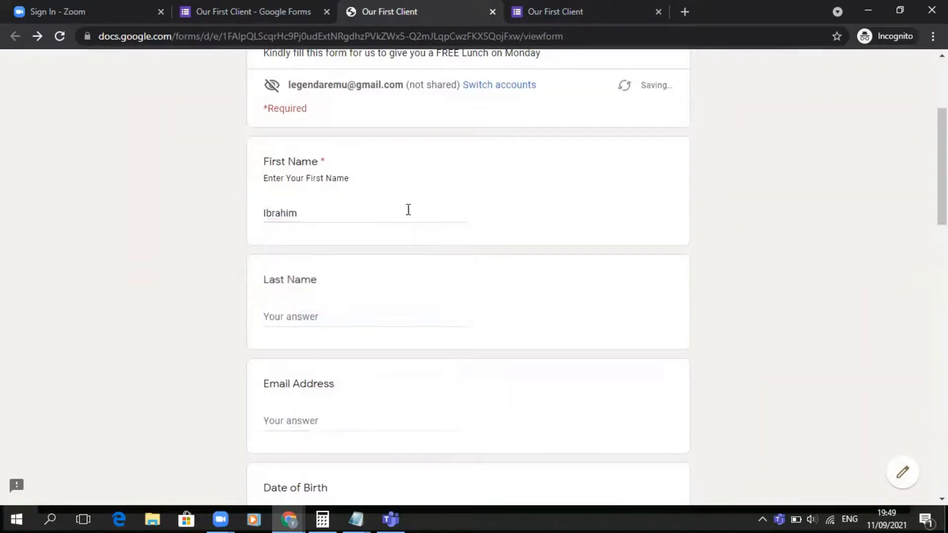
click(295, 310)
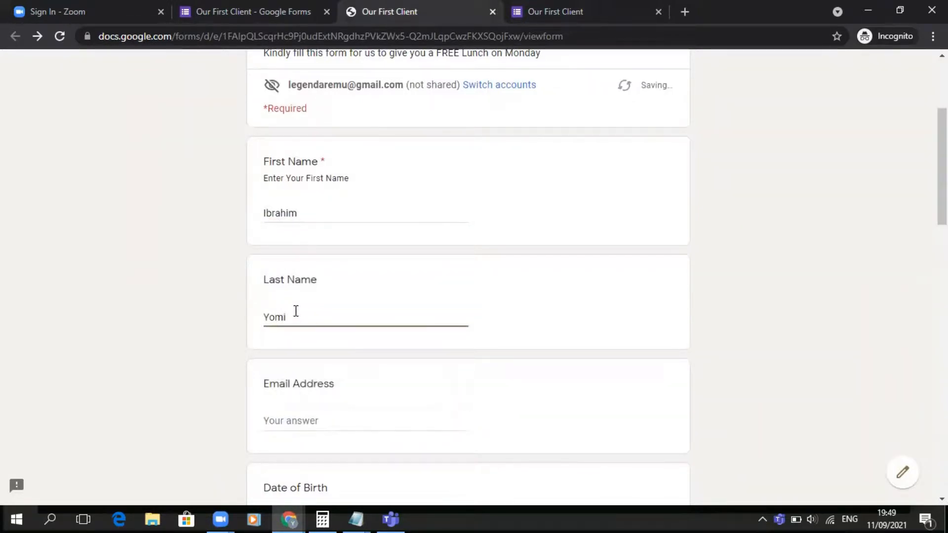
- Enter the respondent's e-mail address in the Email Address field
scroll(296, 310, down, 3)
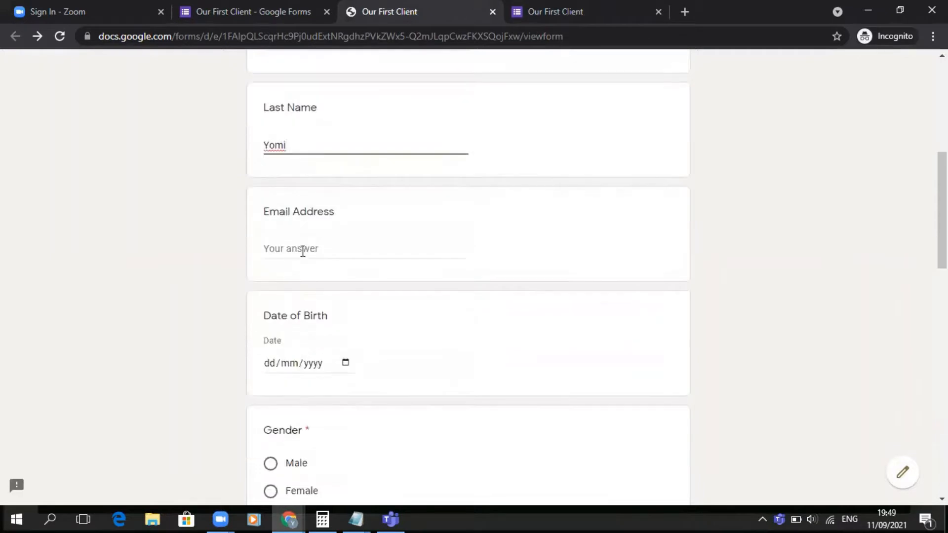
click(302, 247)
click(483, 251)
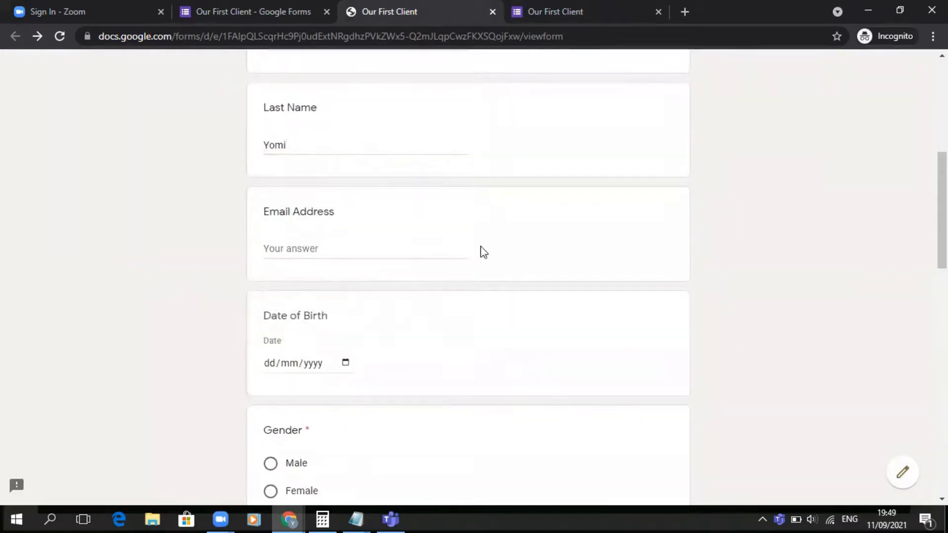
click(349, 247)
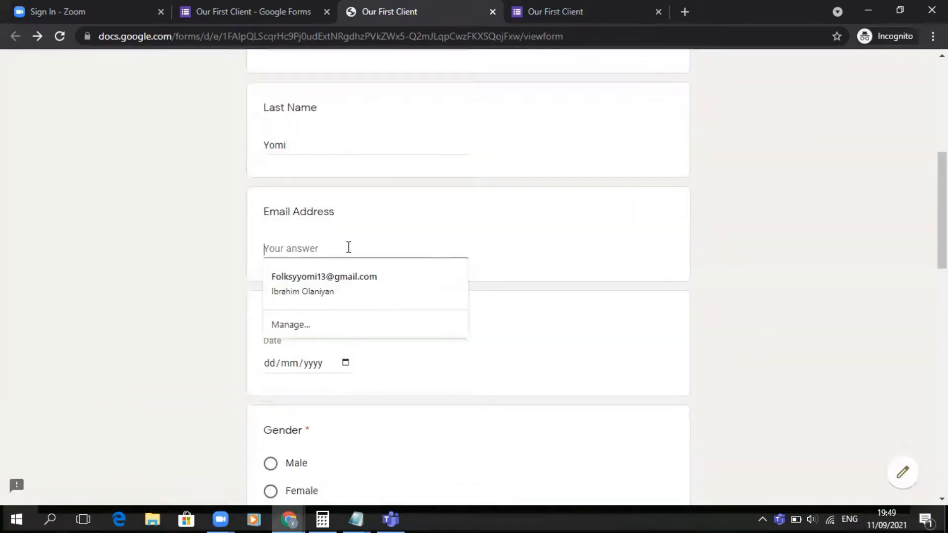
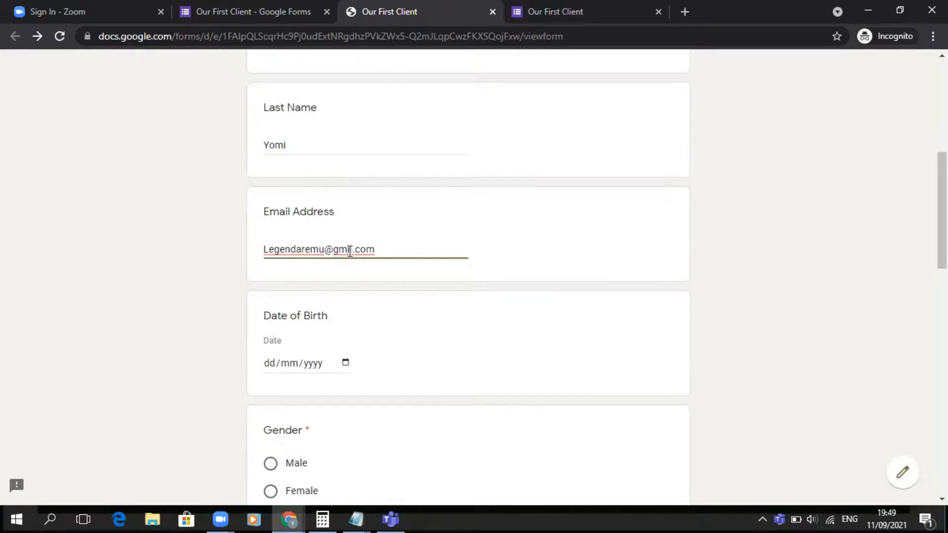
click(717, 265)
- Pick a date of birth from the calendar and choose Male for Gender
scroll(717, 265, down, 1)
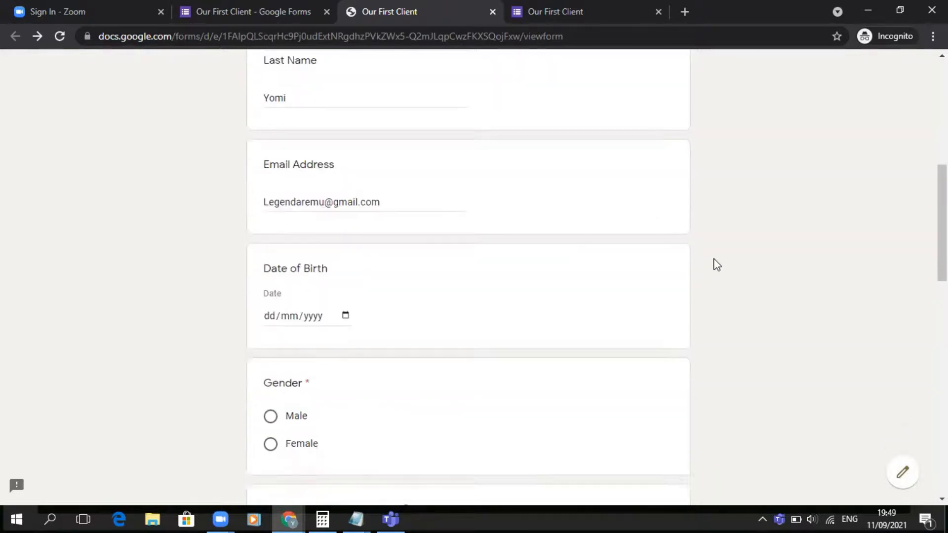
scroll(717, 265, down, 2)
click(345, 212)
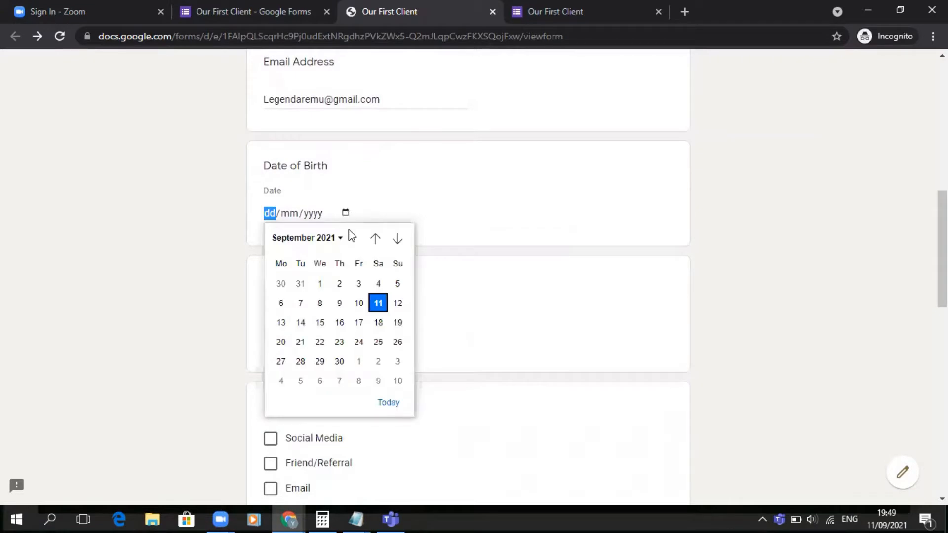
click(321, 284)
scroll(410, 266, down, 2)
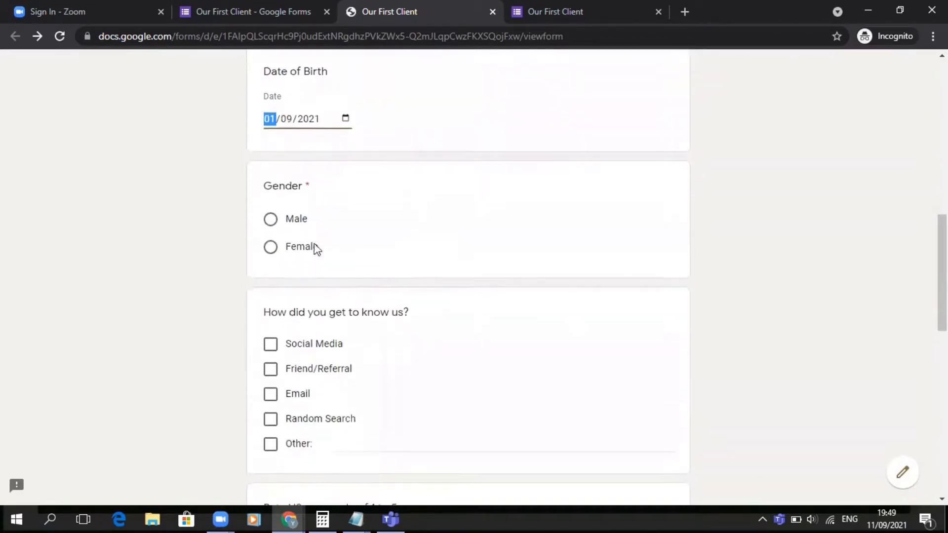
click(286, 220)
- Tick Social Media, Email and Random Search for how they heard about you, and choose 4 on the rating scale
scroll(296, 220, down, 2)
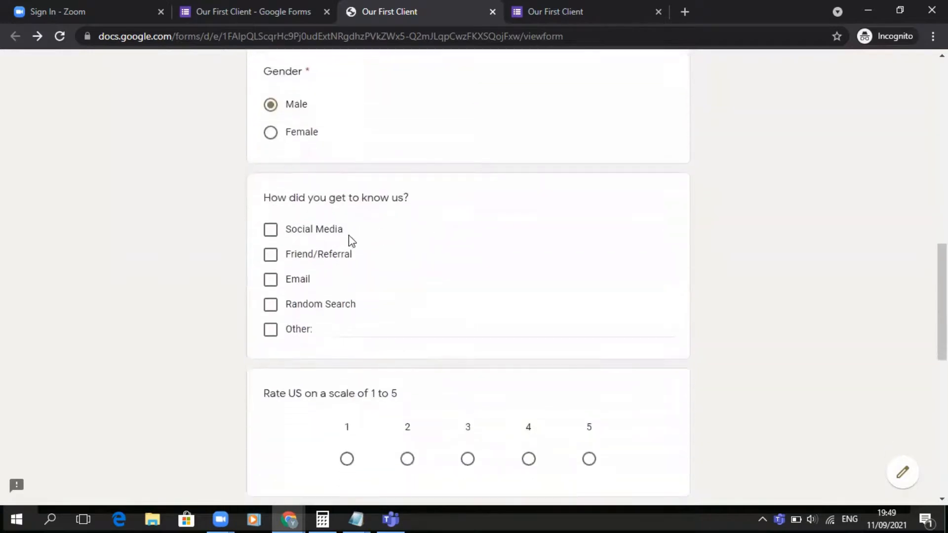
click(274, 231)
click(273, 279)
click(274, 305)
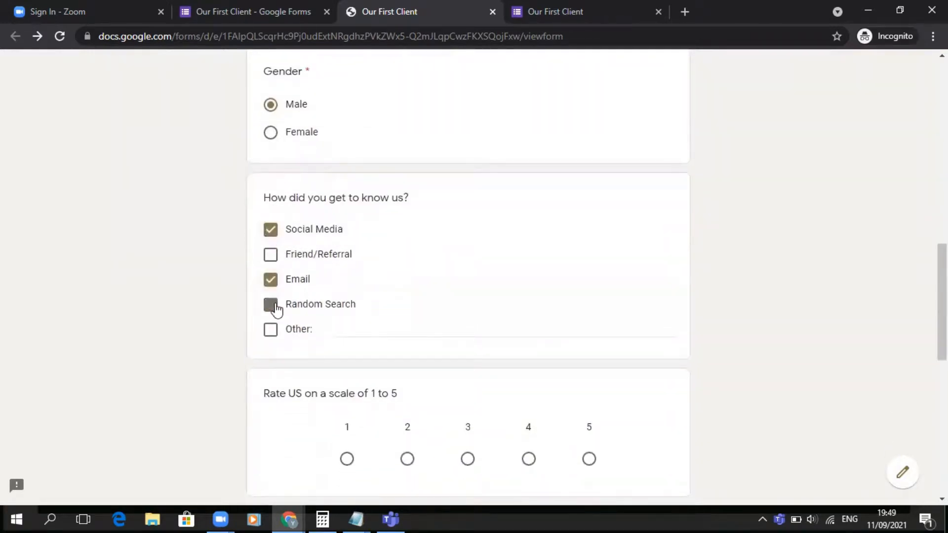
scroll(276, 309, down, 4)
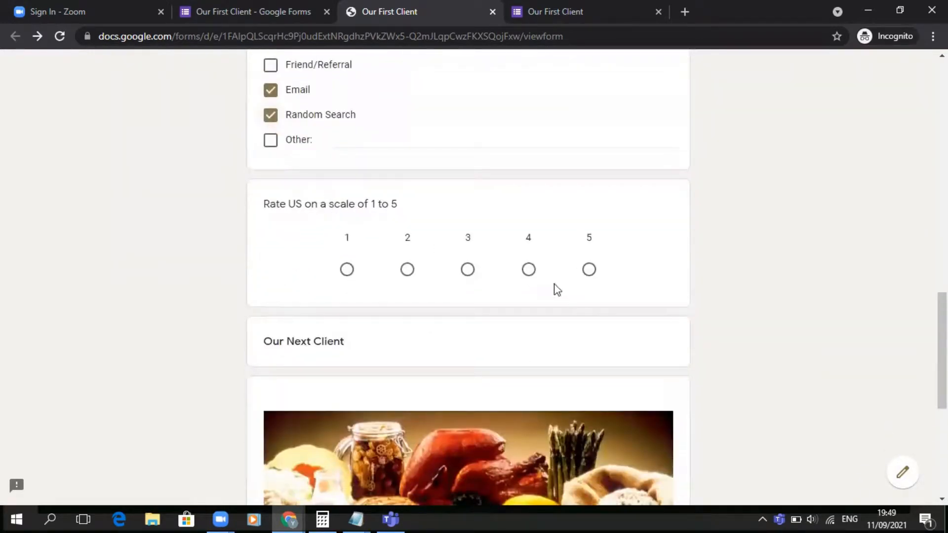
click(529, 270)
- Continue to the next section and submit the response
scroll(530, 273, down, 7)
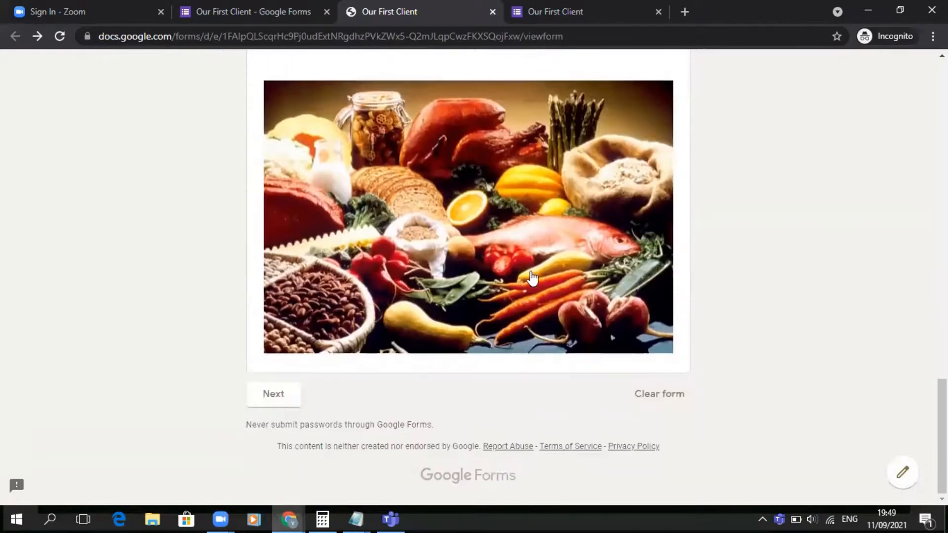
click(285, 395)
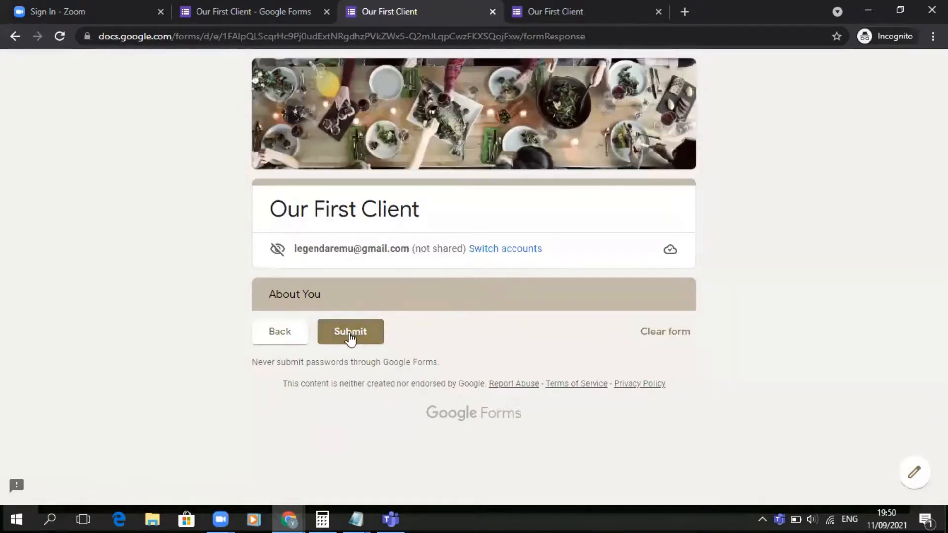
click(348, 334)
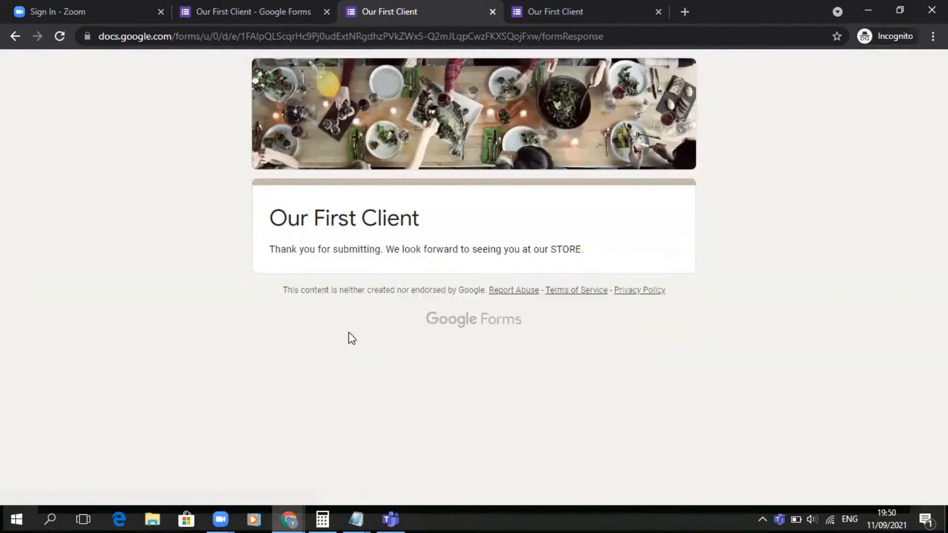
- Read the confirmation message, then review the submitted answers in the editor's response summary
drag(268, 249, 590, 248)
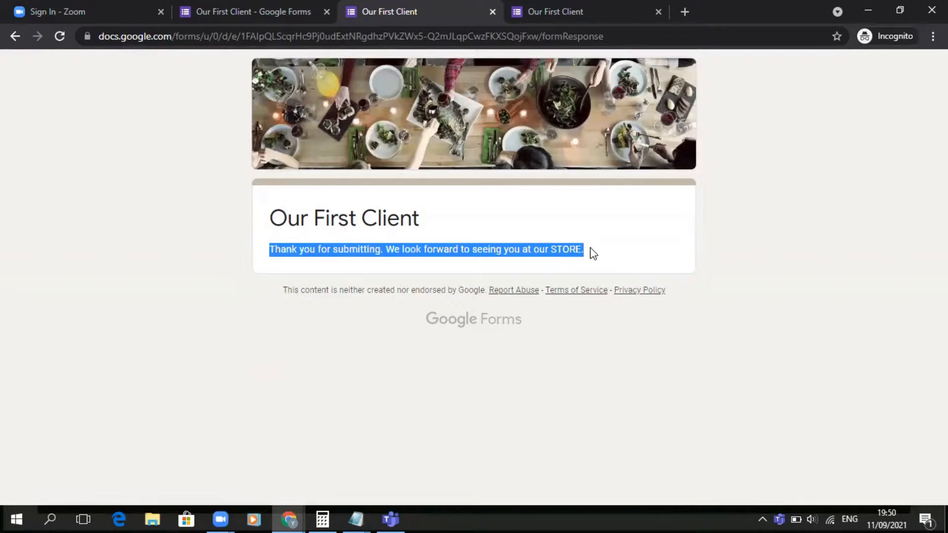
click(239, 10)
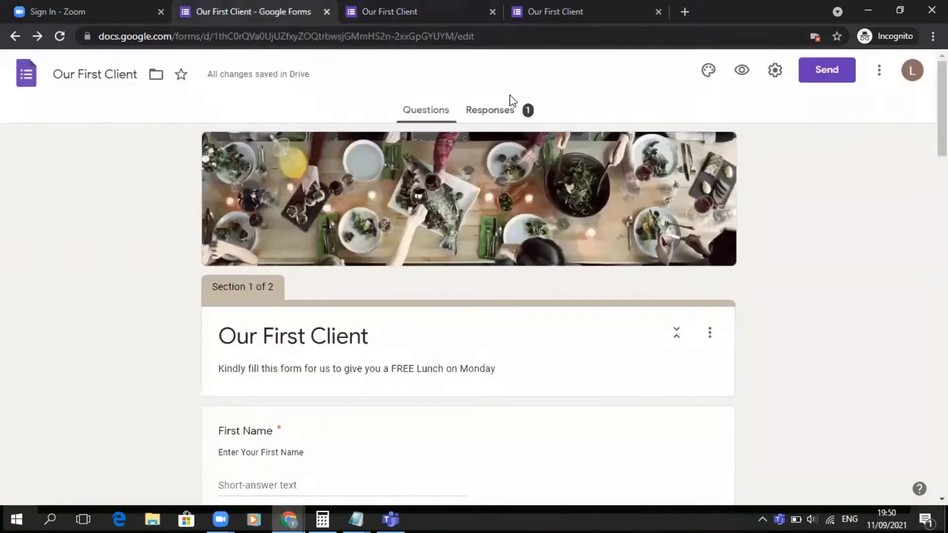
click(507, 110)
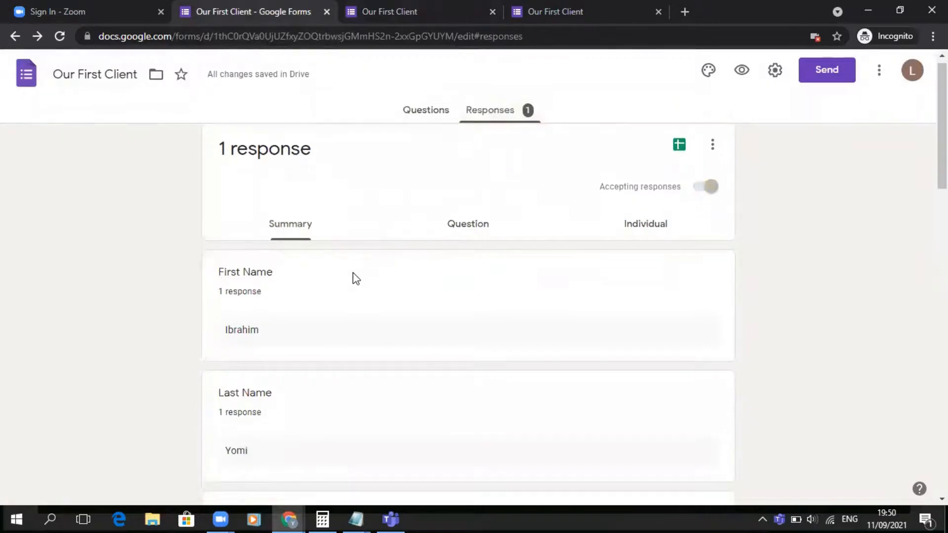
scroll(355, 278, down, 10)
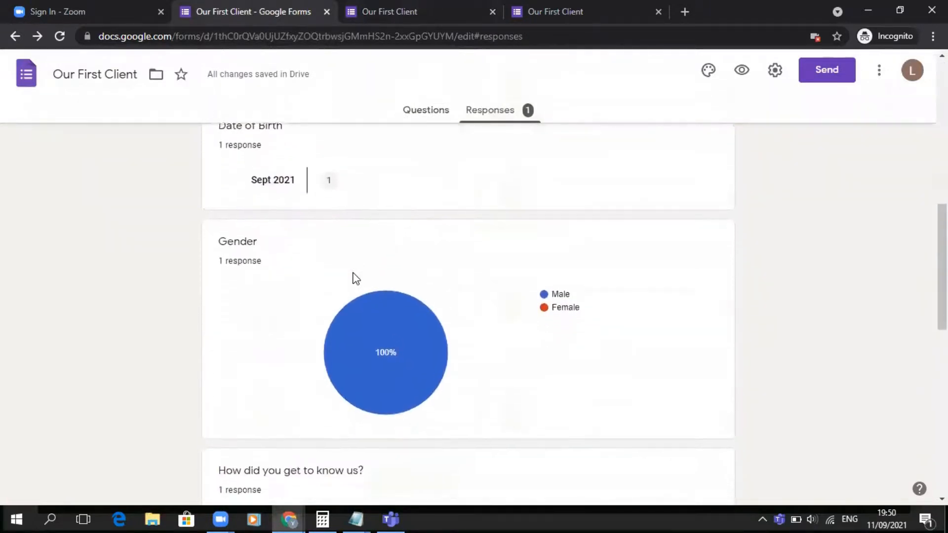
scroll(354, 274, down, 1)
mouse_move(387, 310)
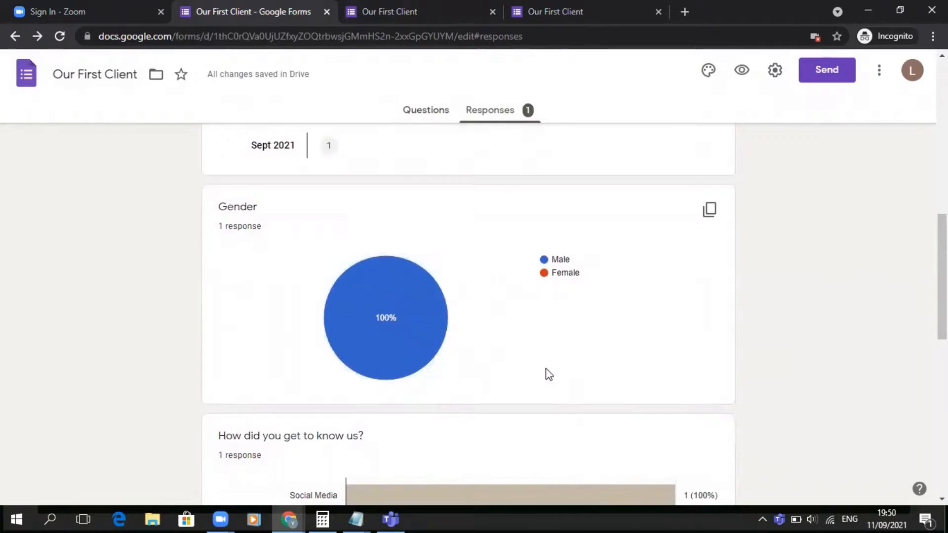
scroll(240, 342, down, 3)
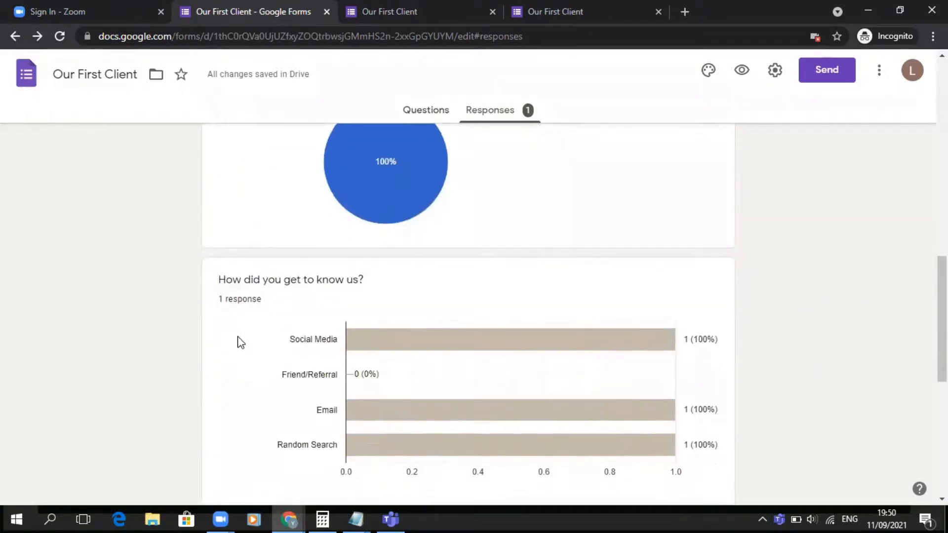
scroll(240, 342, up, 8)
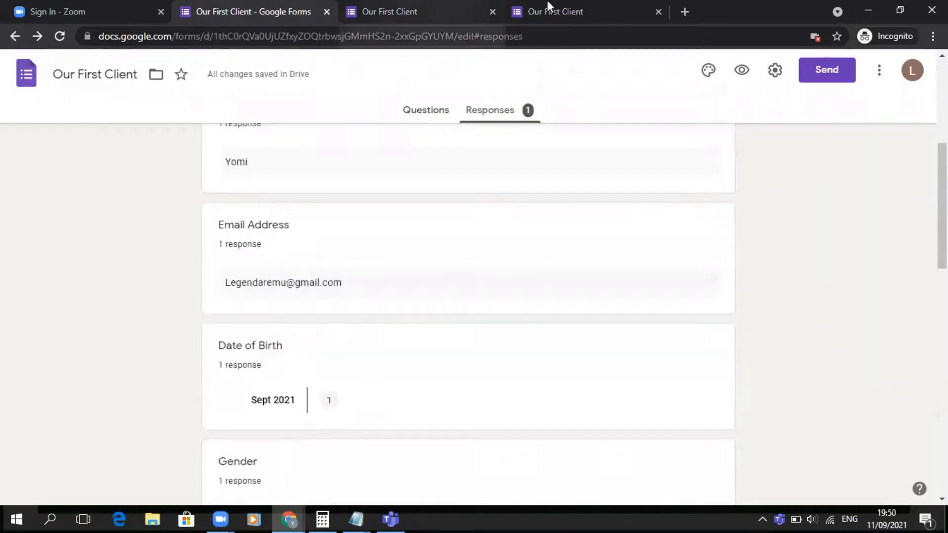
- Return to the respondent tab and reload the form to start a fresh response
click(400, 10)
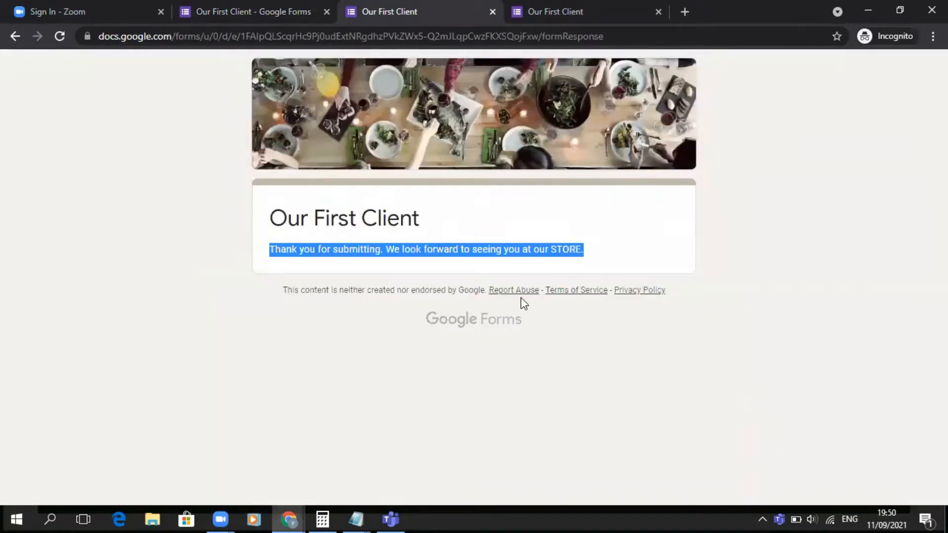
click(89, 149)
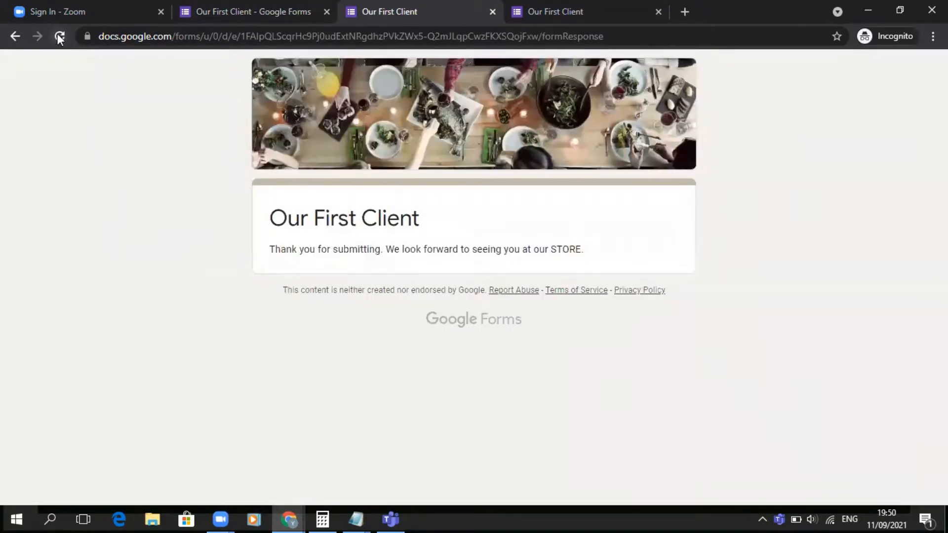
click(58, 36)
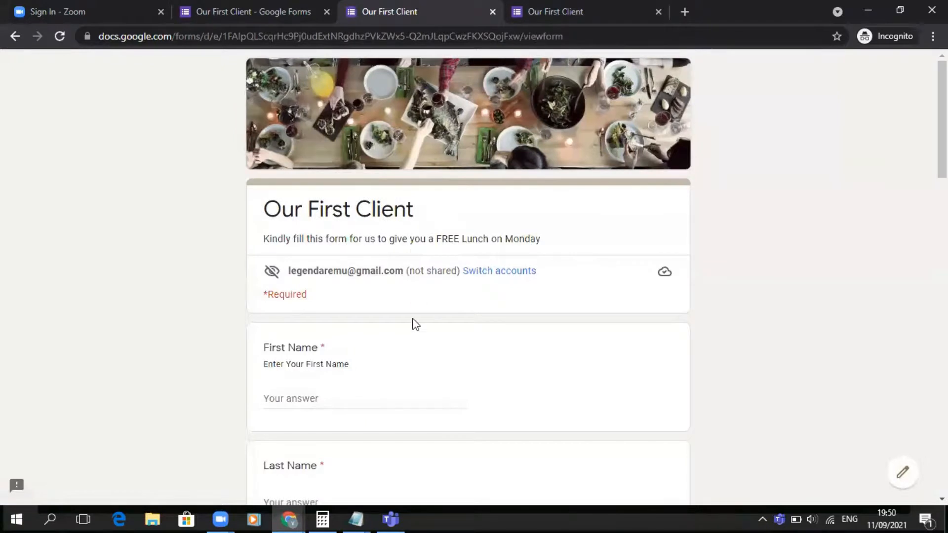
- Enter a new respondent's first name and last name
scroll(413, 323, down, 4)
click(309, 193)
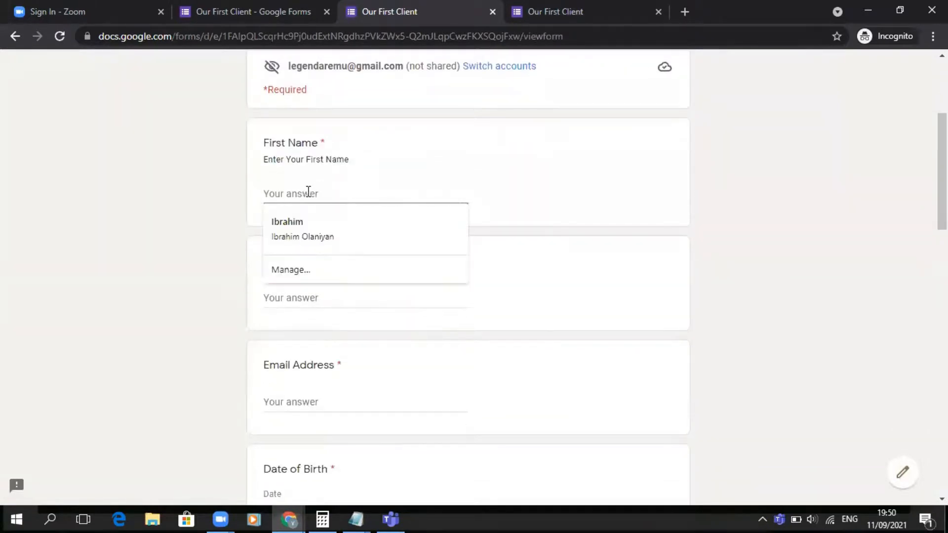
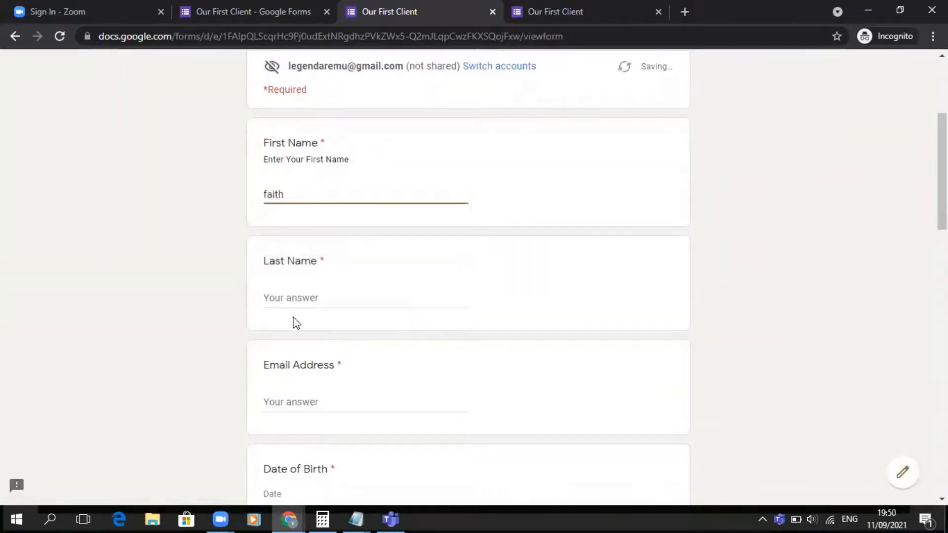
click(295, 291)
click(286, 290)
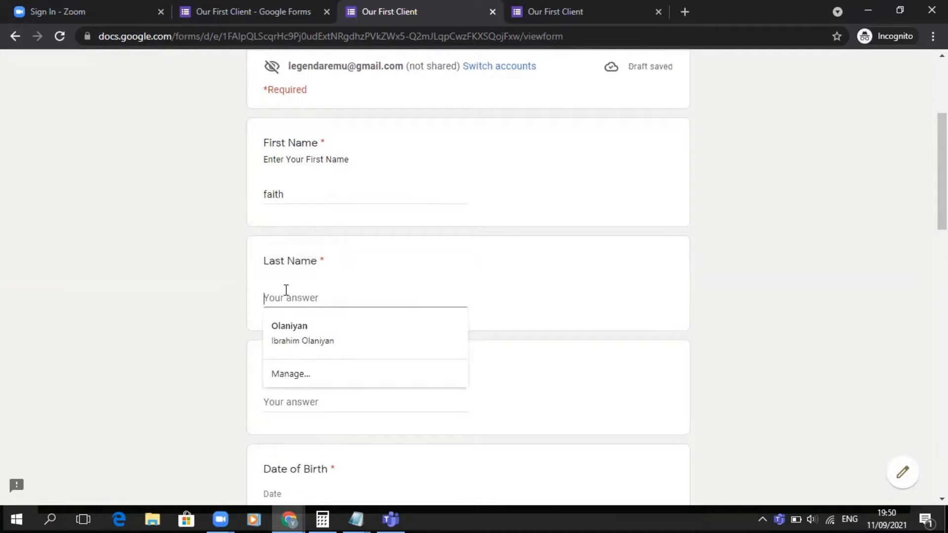
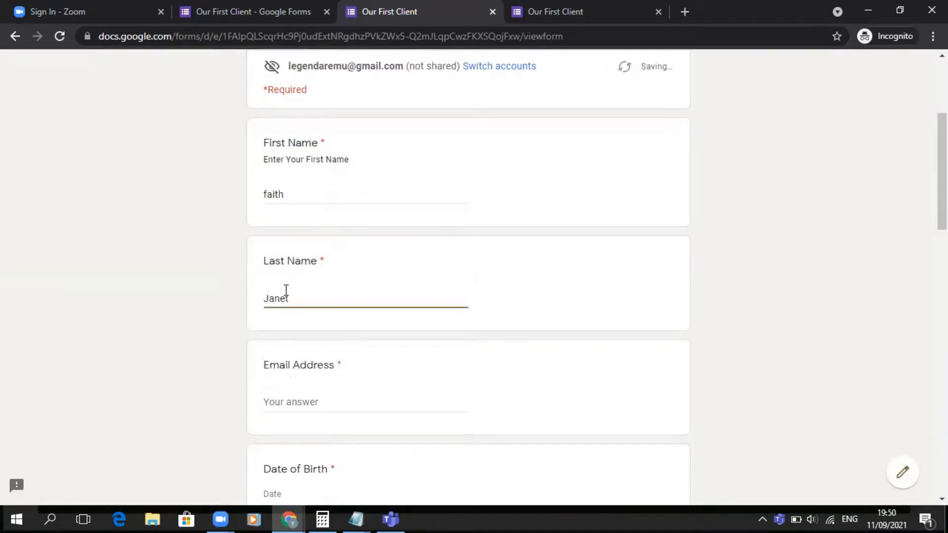
- Fill in the respondent's e-mail address in the Email Address field
scroll(285, 277, down, 9)
scroll(291, 242, up, 4)
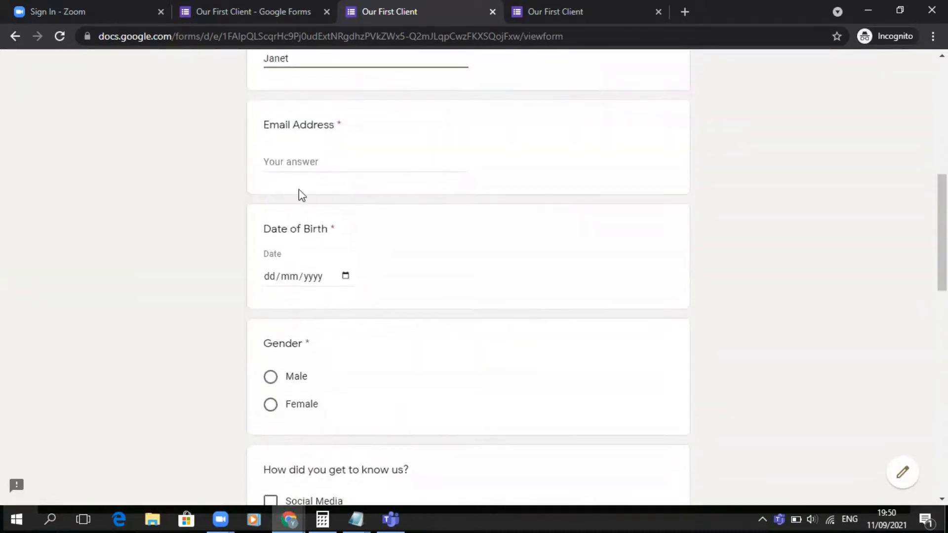
click(297, 162)
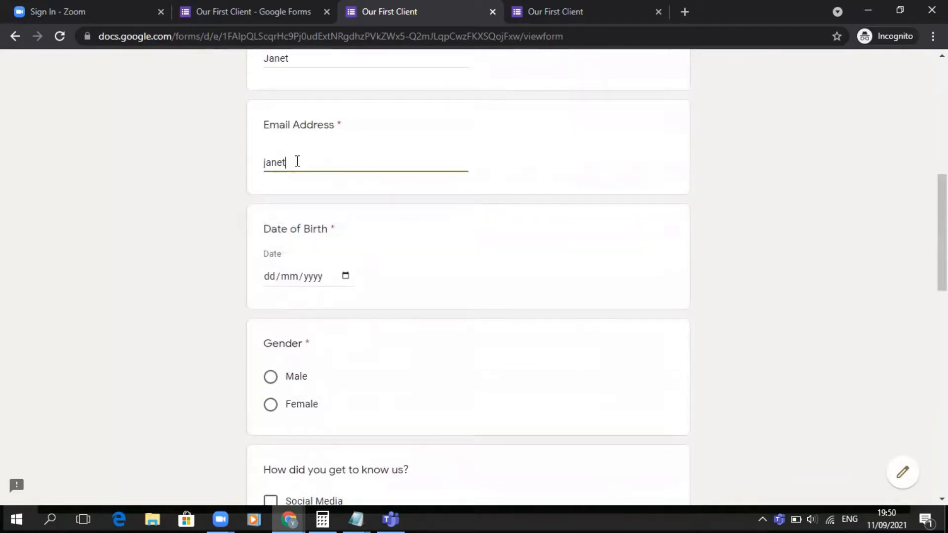
- Pick the respondent's date of birth from the calendar picker
click(345, 276)
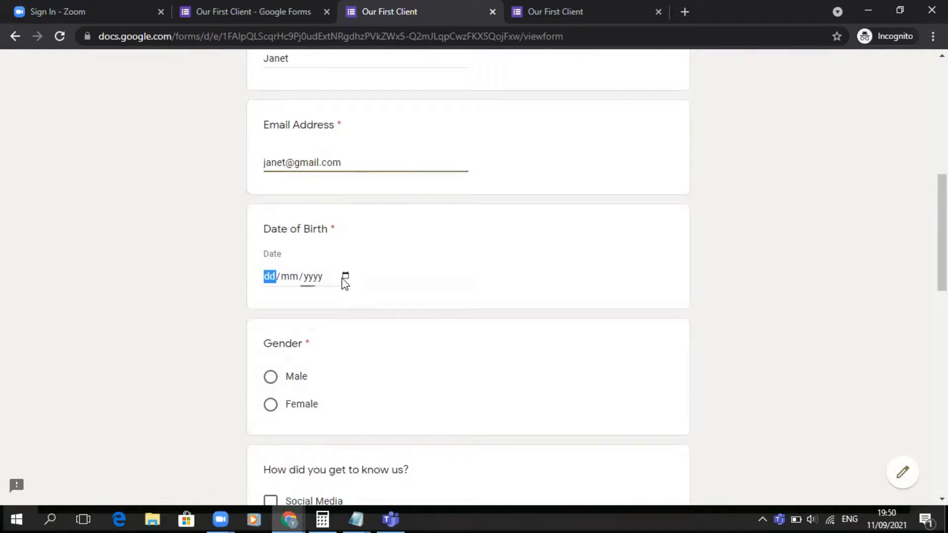
click(330, 305)
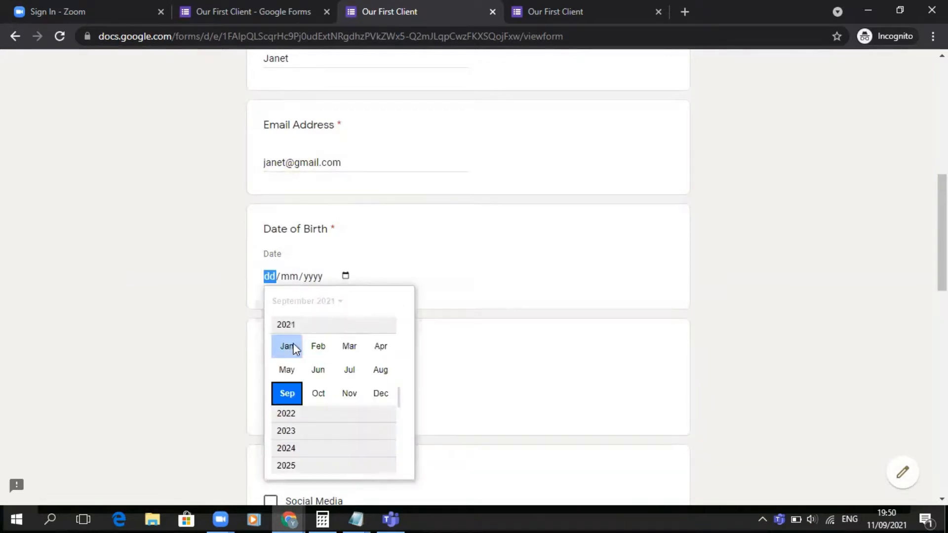
click(287, 347)
click(378, 347)
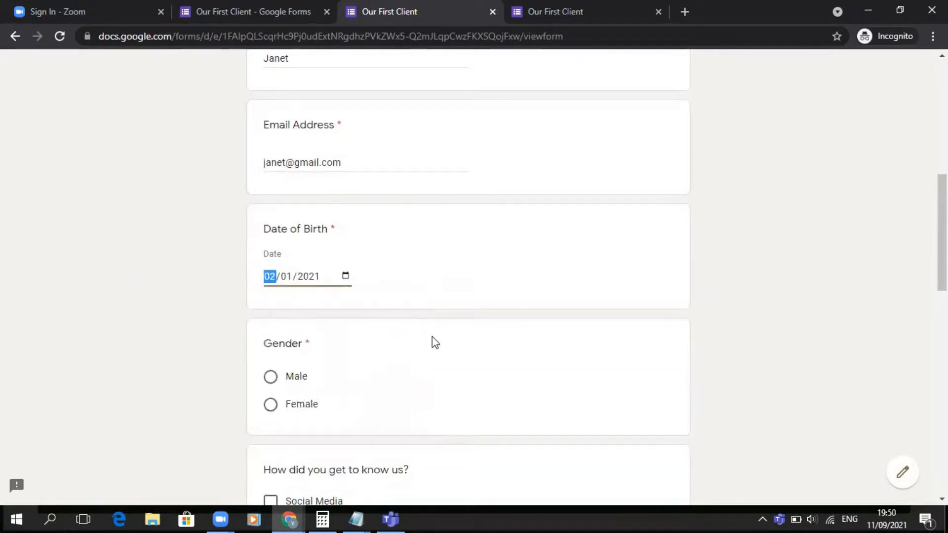
- Select Female for gender and tick Email as how the respondent got to know us
scroll(434, 339, down, 3)
click(295, 236)
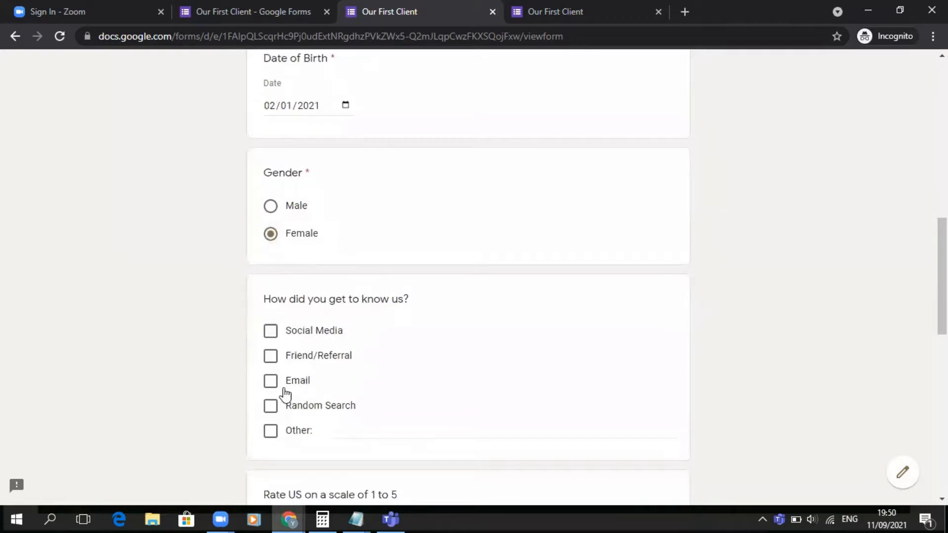
click(271, 383)
- Rate the service 5 on the 1 to 5 scale
scroll(275, 388, down, 5)
scroll(274, 387, down, 2)
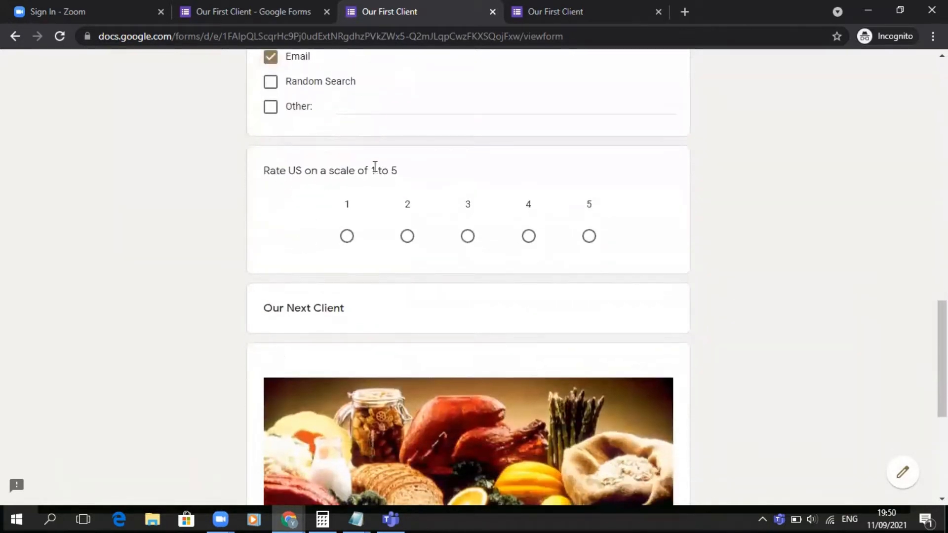
click(590, 237)
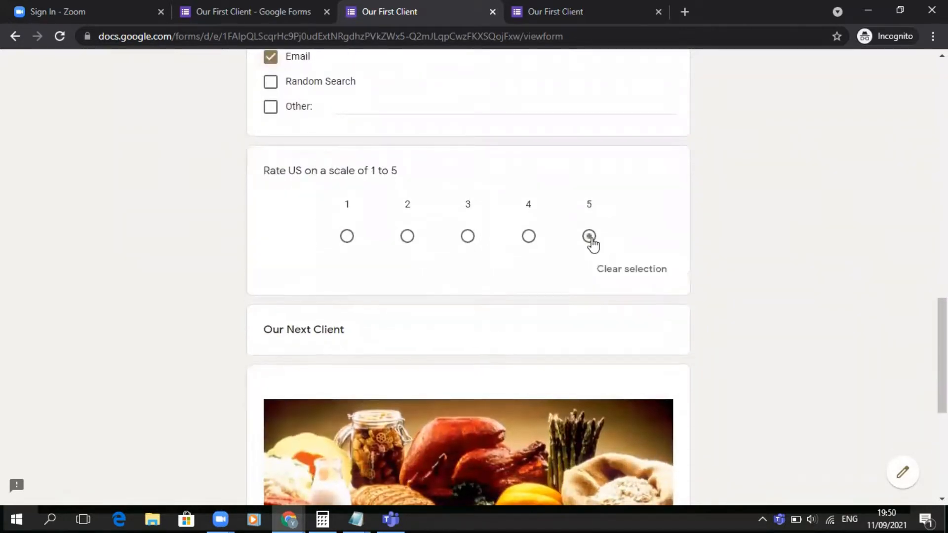
- Continue to the next section and submit the response
scroll(592, 242, down, 5)
click(290, 459)
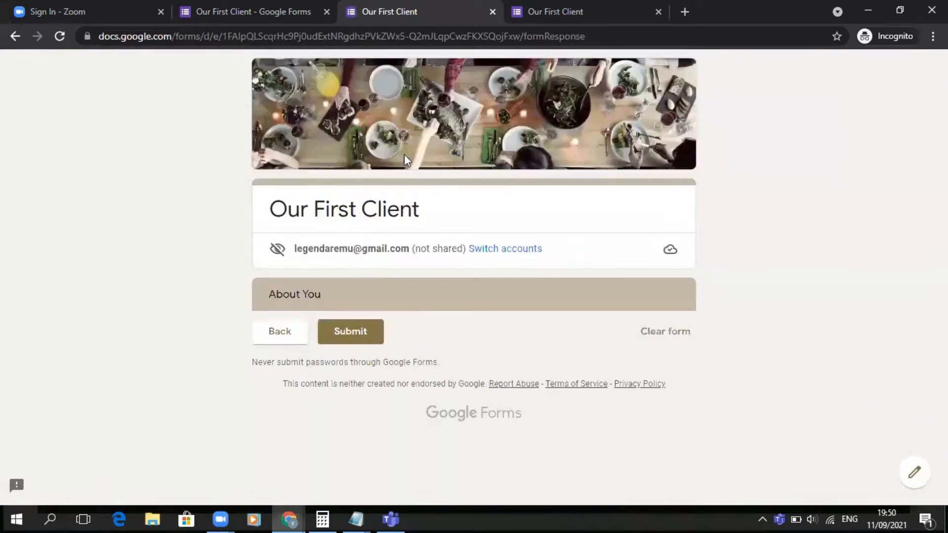
click(360, 330)
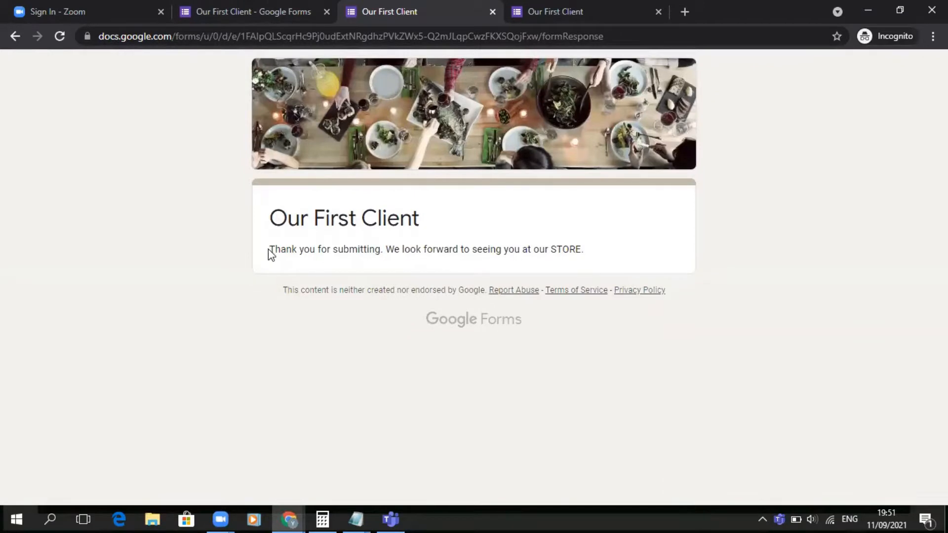
- Read the confirmation message, then review both responses in the editor's response summary charts
drag(268, 248, 593, 262)
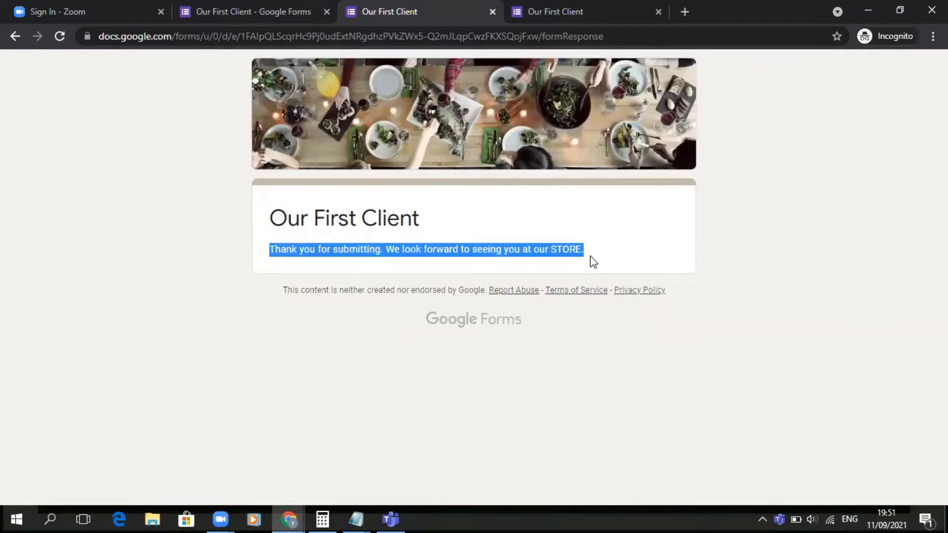
click(276, 6)
scroll(464, 241, up, 5)
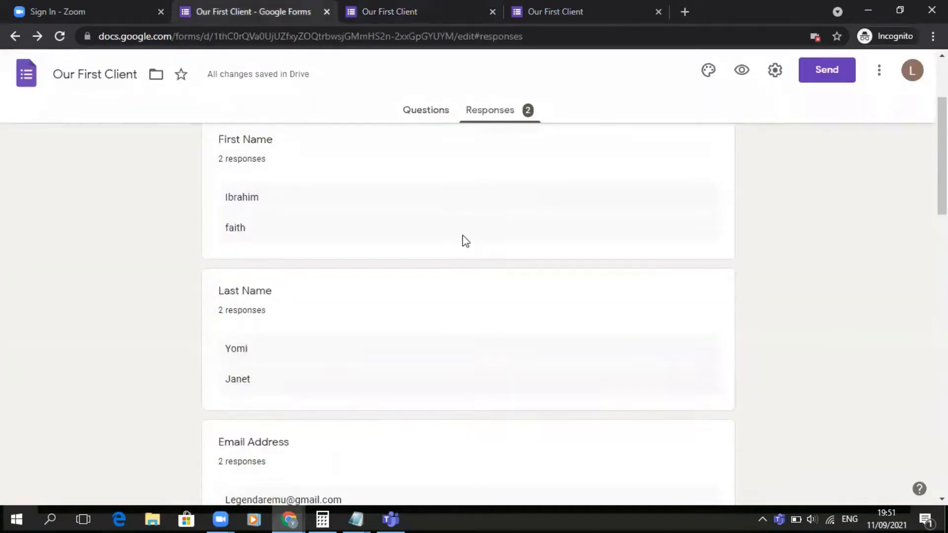
scroll(281, 206, down, 3)
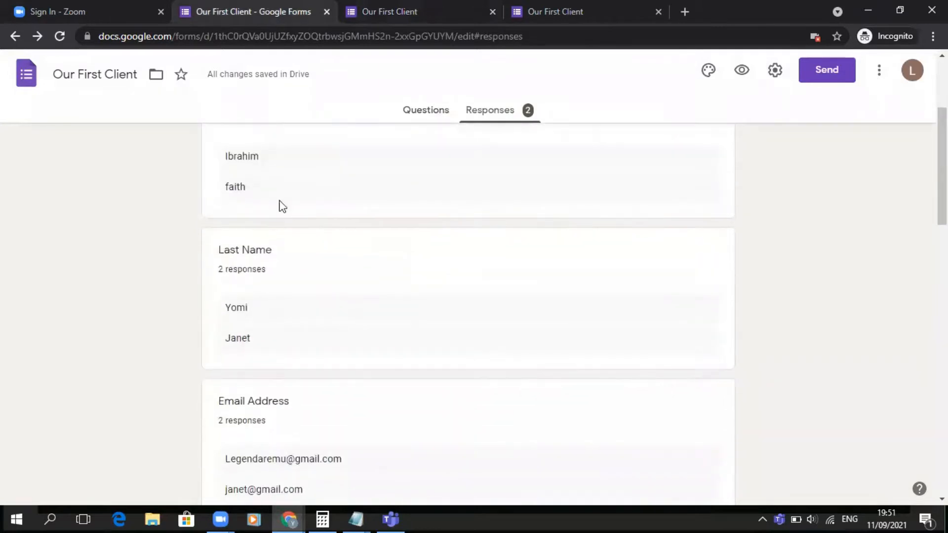
scroll(311, 320, down, 12)
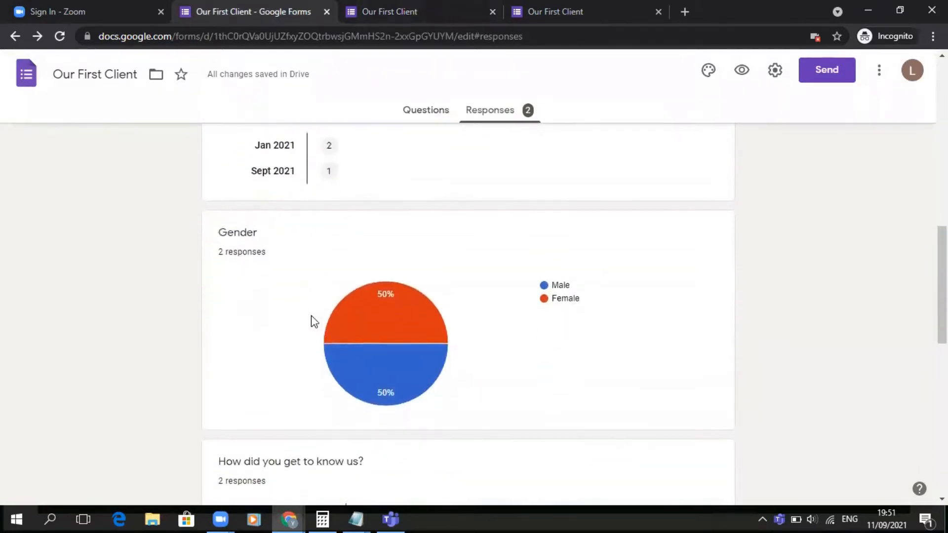
mouse_move(437, 256)
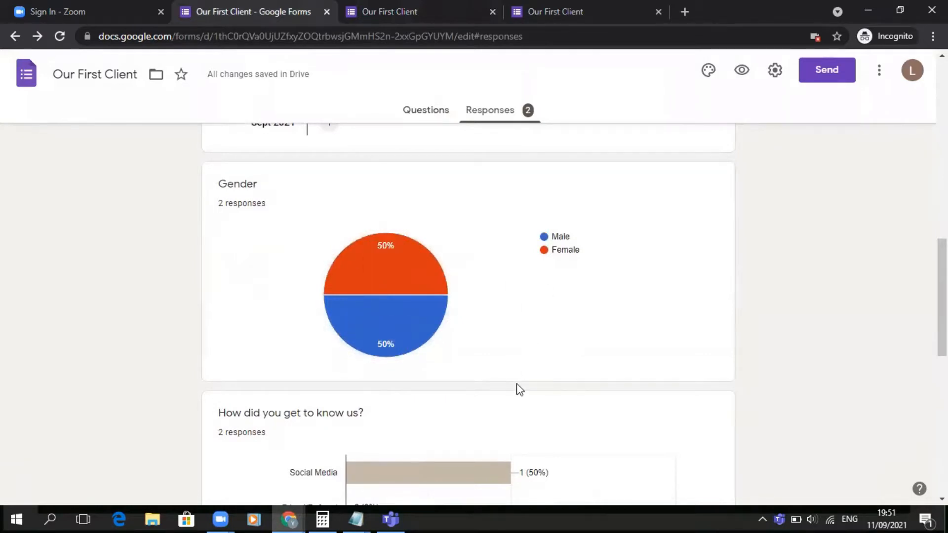
scroll(520, 390, down, 5)
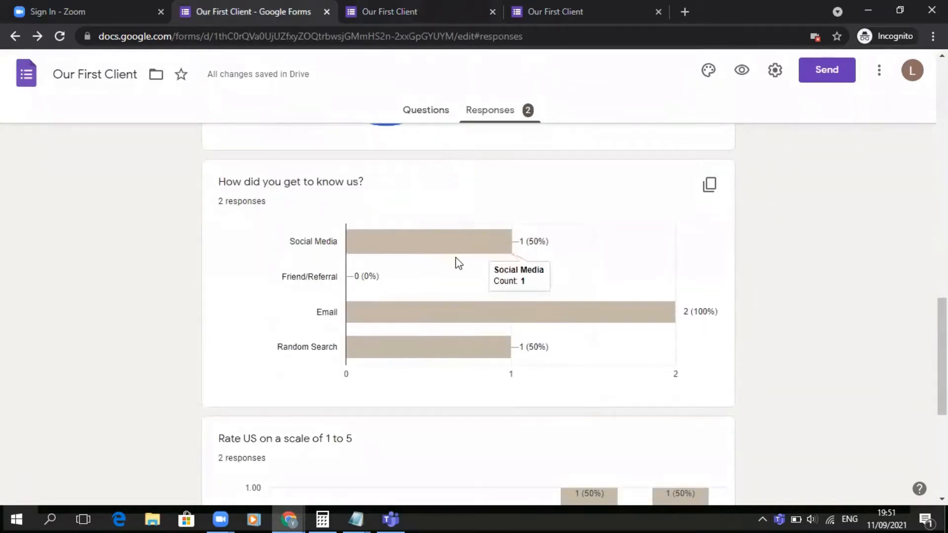
mouse_move(505, 311)
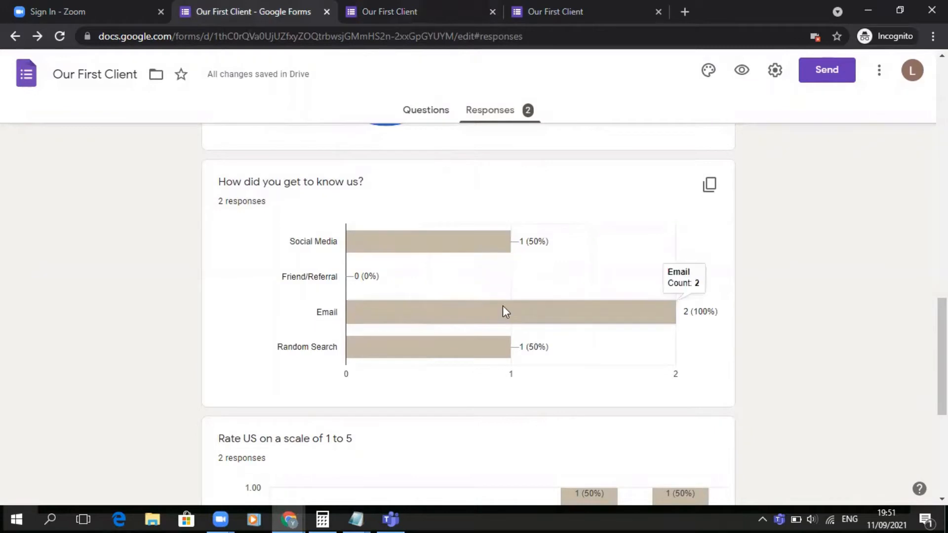
scroll(444, 267, down, 2)
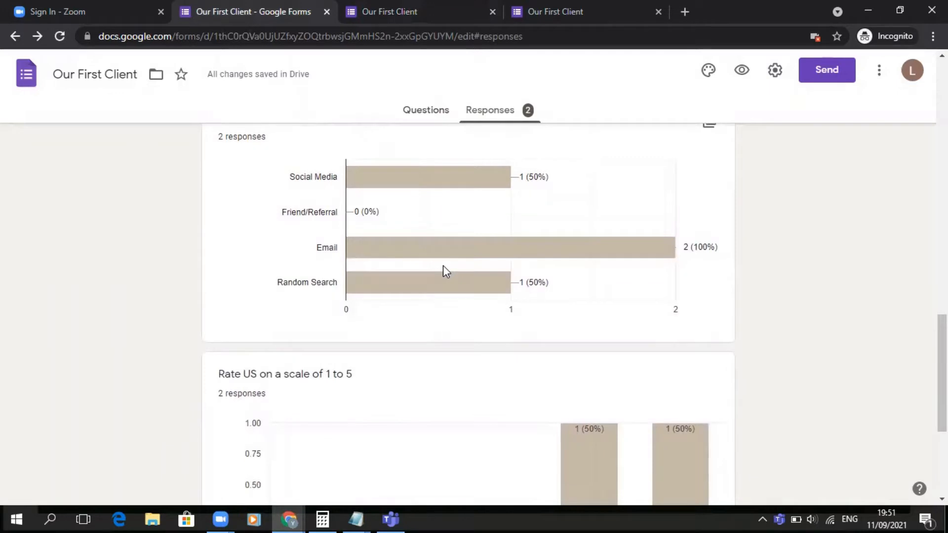
scroll(443, 266, down, 4)
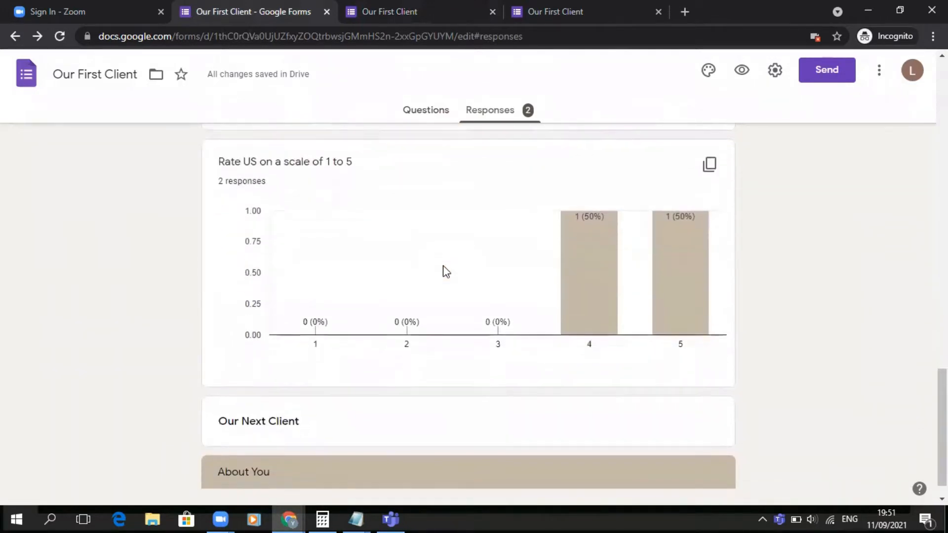
scroll(447, 271, down, 1)
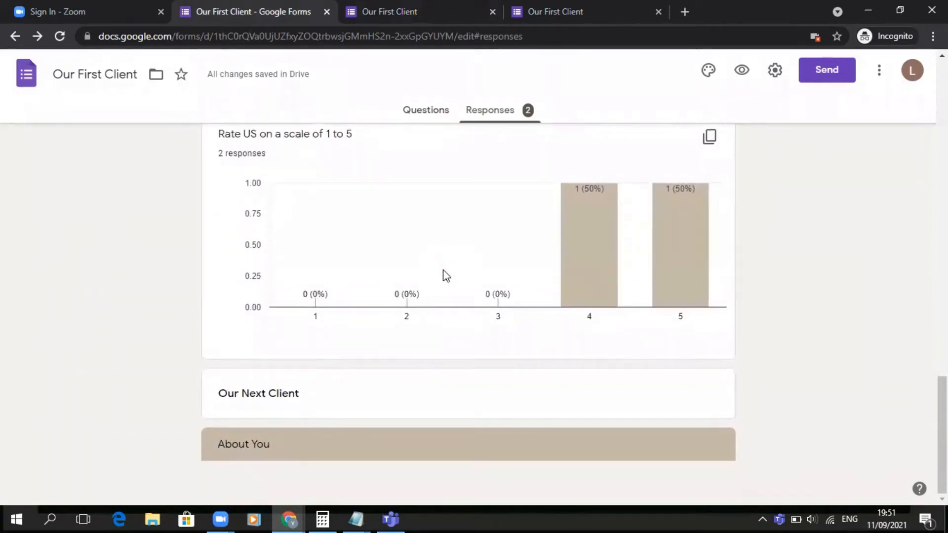
scroll(446, 273, up, 20)
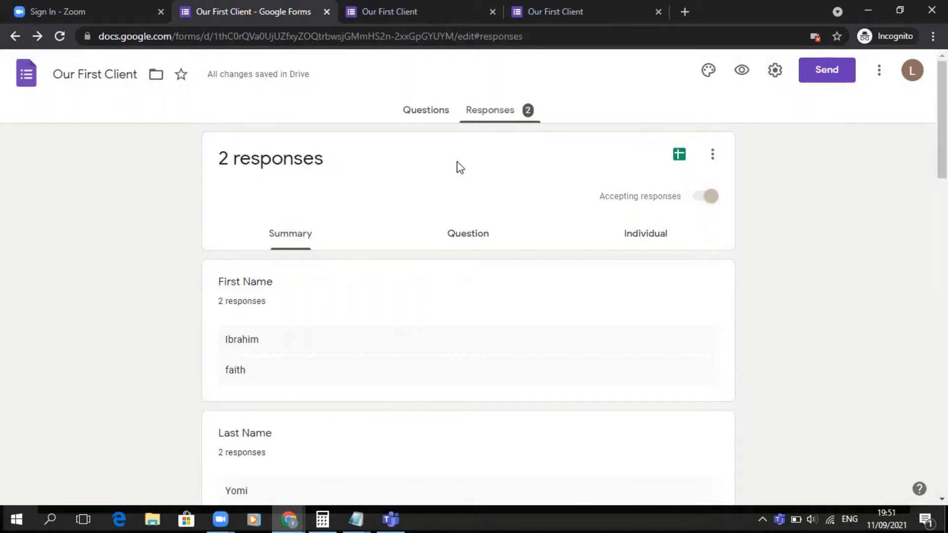
- Link the responses to a new spreadsheet named Our First Client (Responses)
click(681, 156)
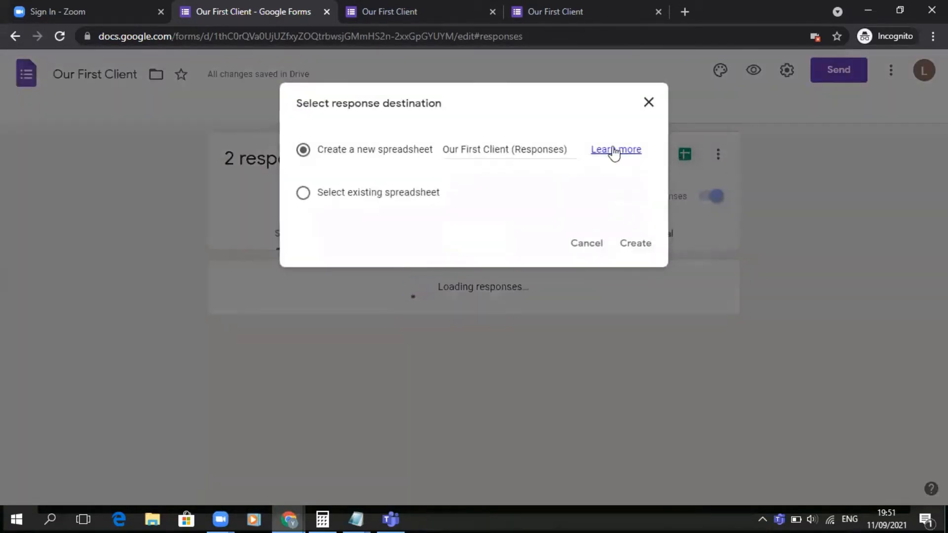
click(628, 245)
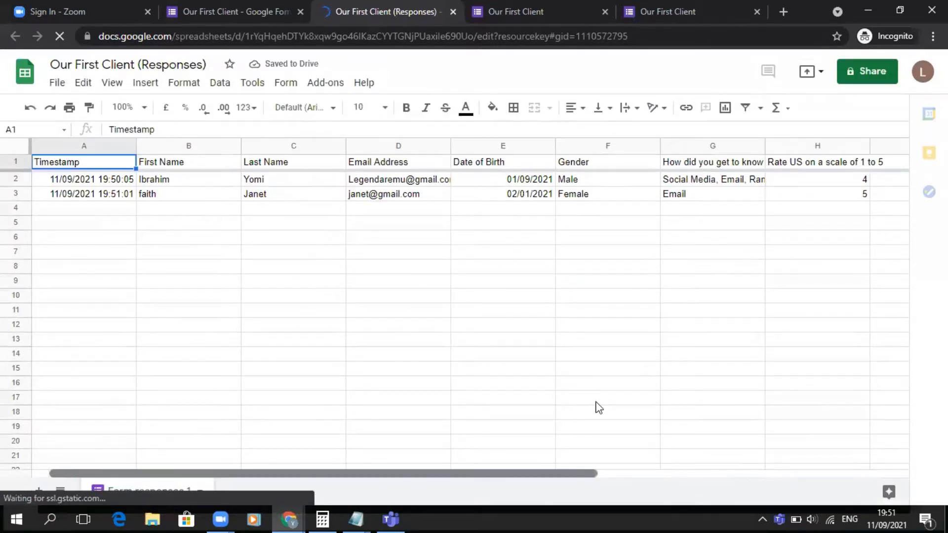
- Stop accepting responses and reload the respondent tab to see the closed form
scroll(599, 407, right, 3)
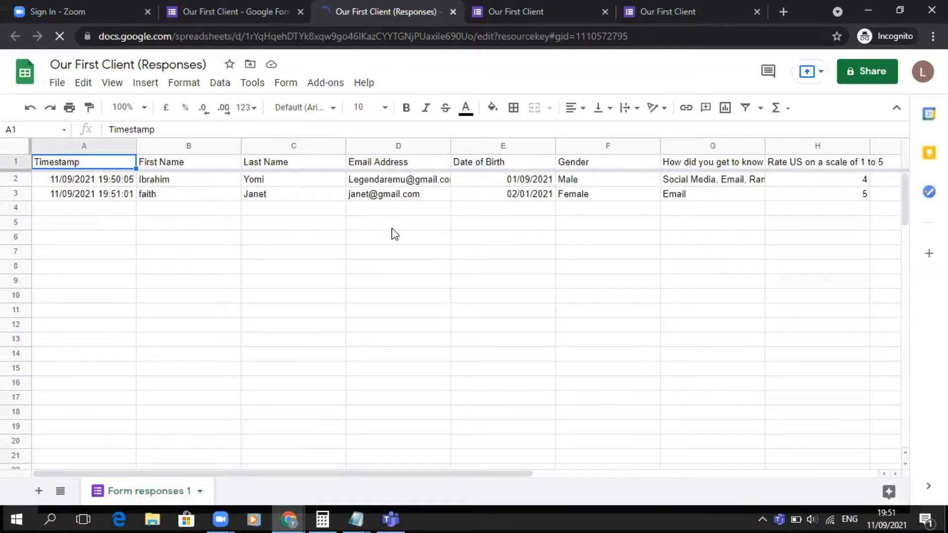
click(242, 8)
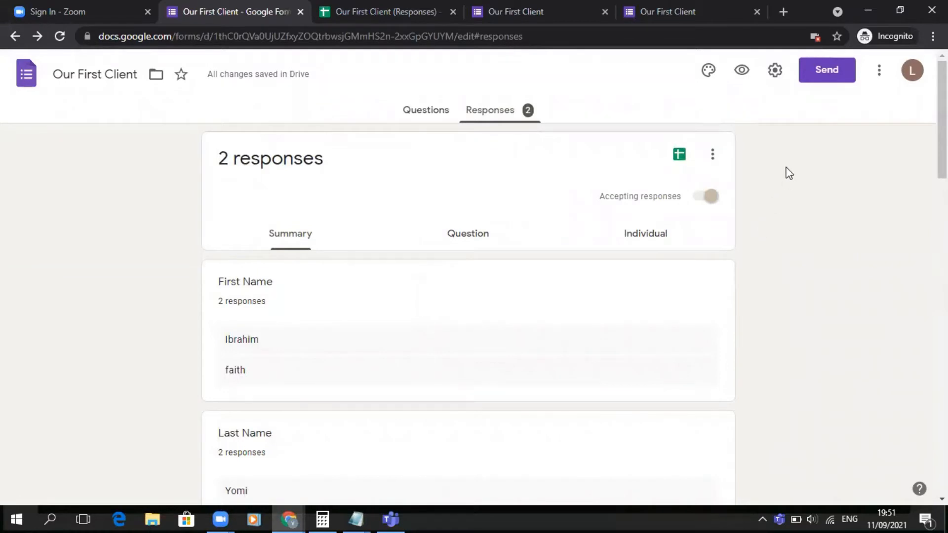
click(708, 197)
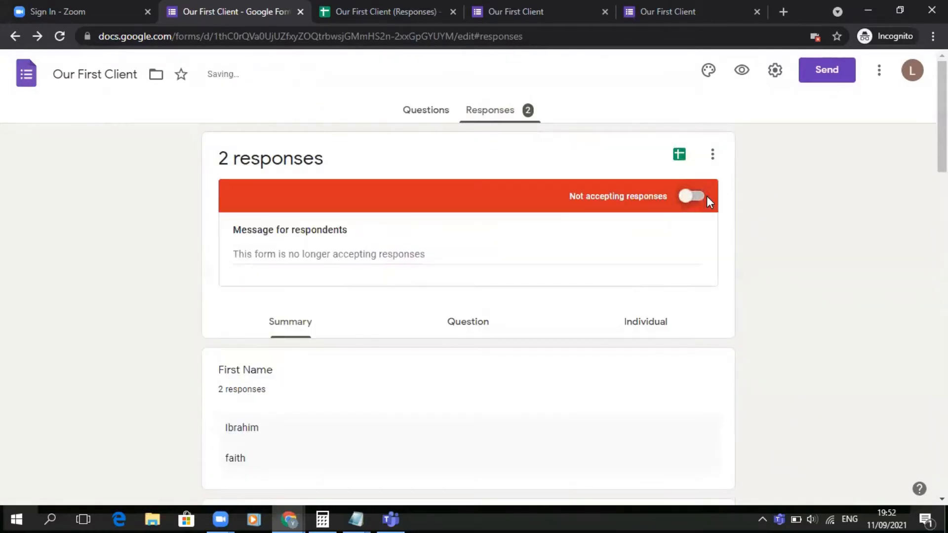
click(525, 4)
click(59, 37)
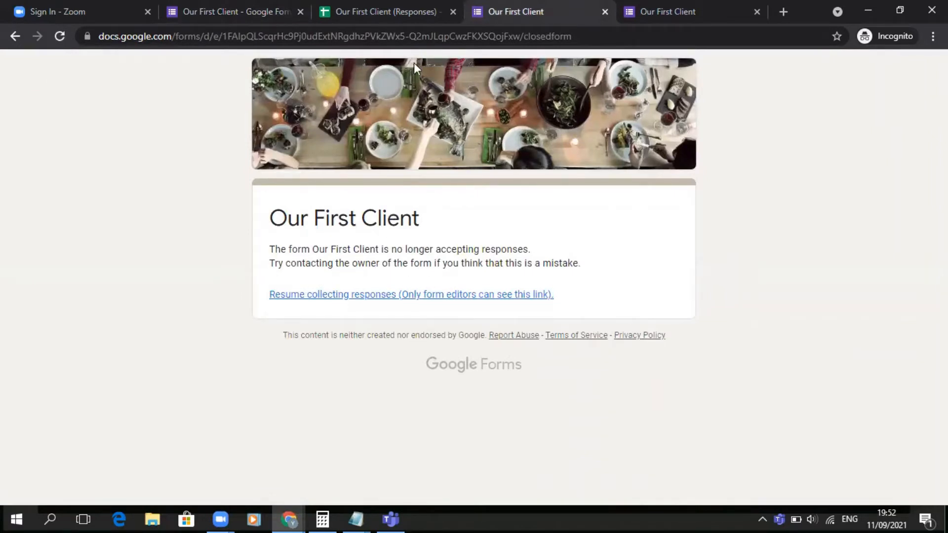
- Turn accepting responses back on in the form editor
click(253, 4)
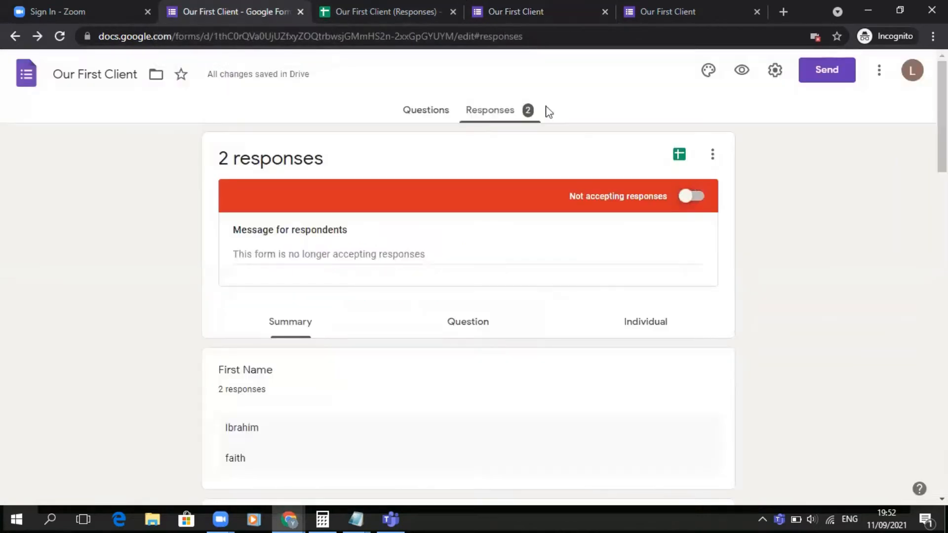
click(696, 194)
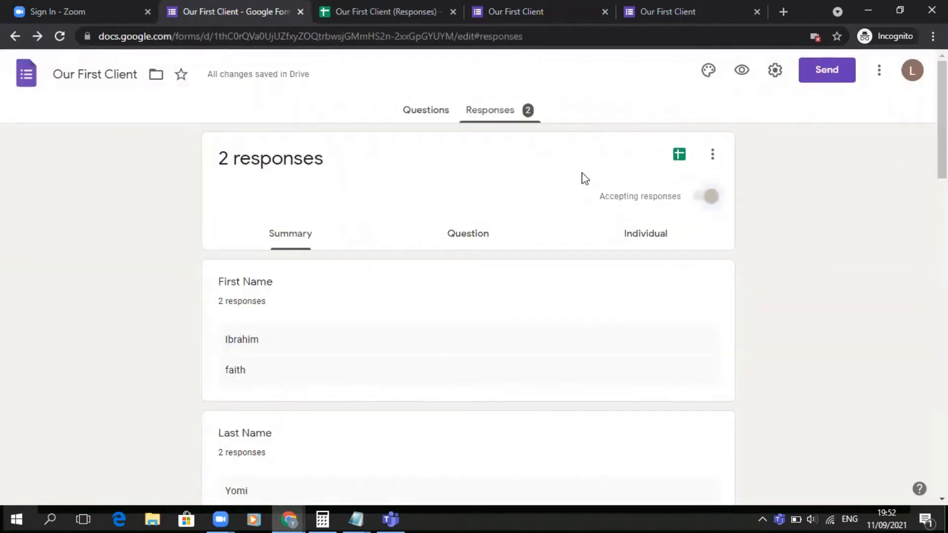
- Return to the form's questions view and look over the form
click(879, 71)
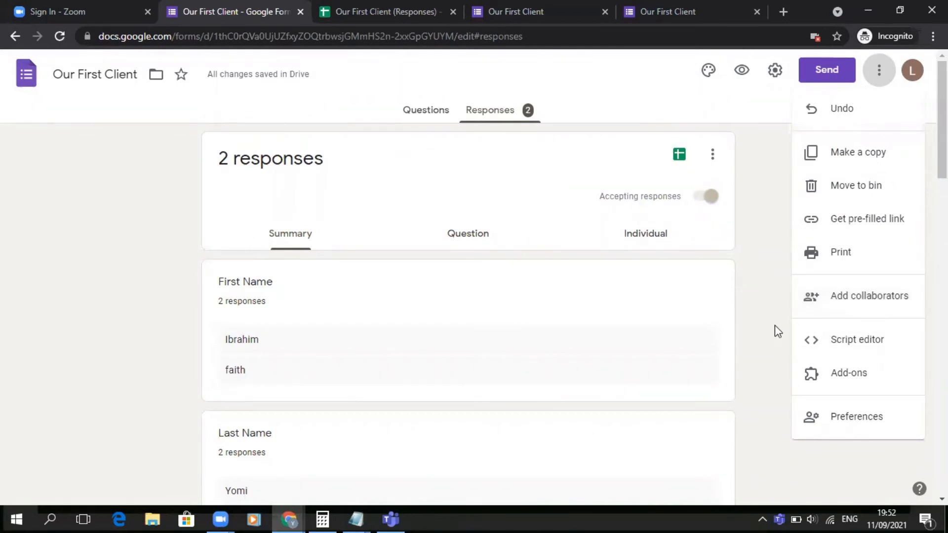
click(766, 275)
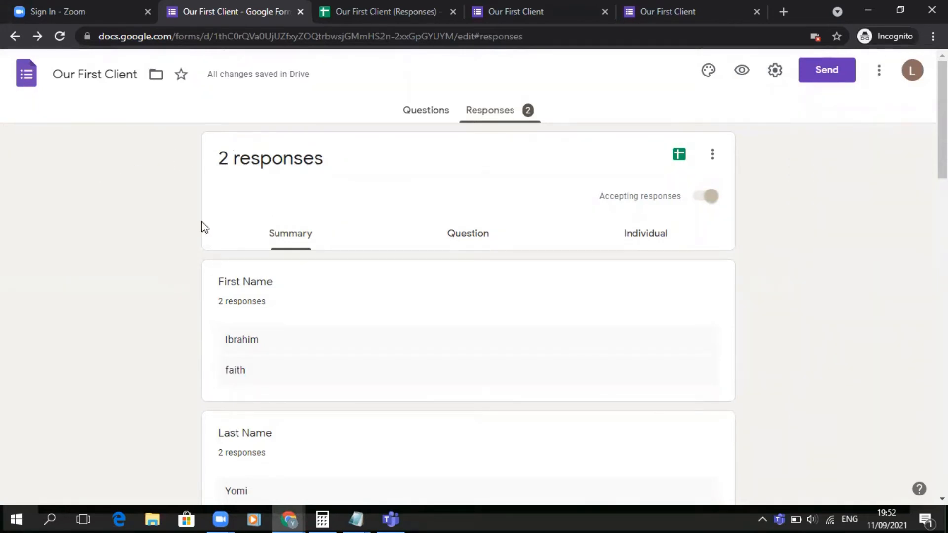
click(420, 123)
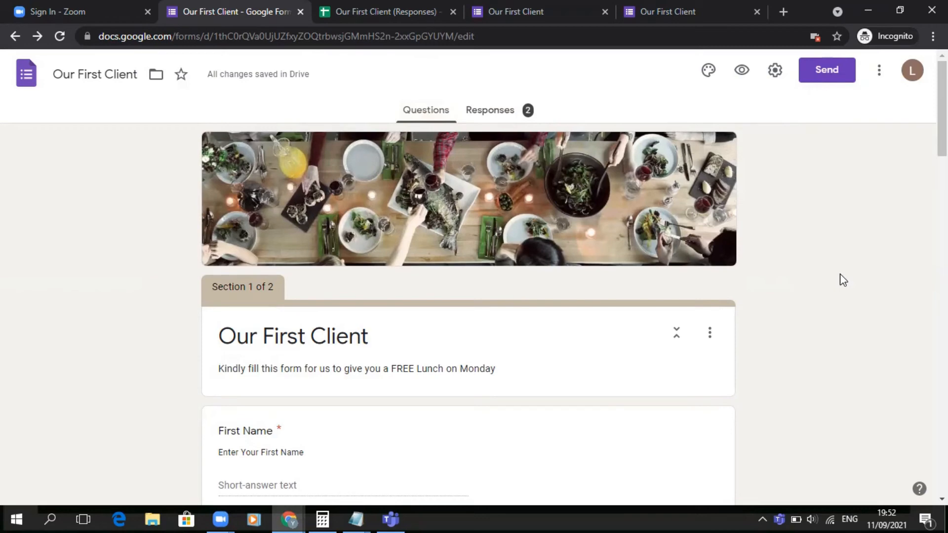
scroll(839, 275, down, 3)
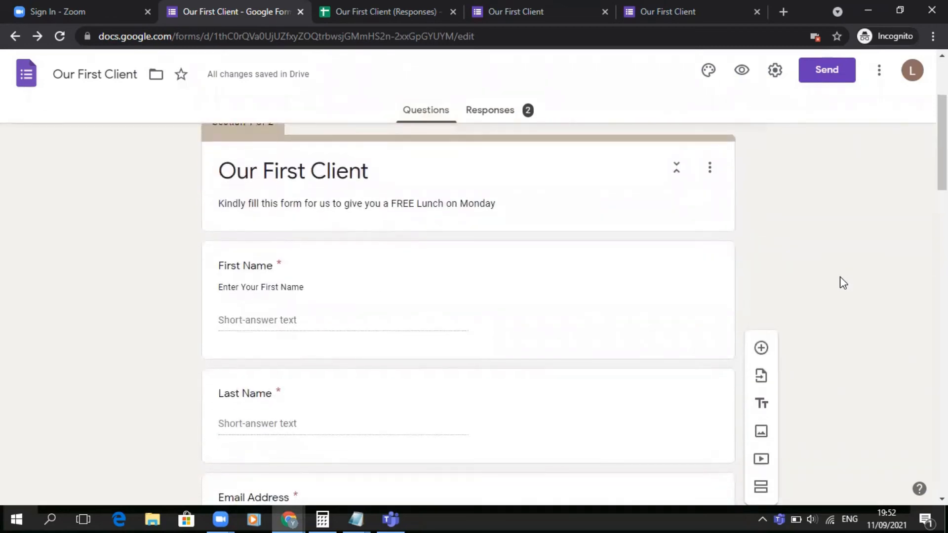
scroll(840, 275, up, 3)
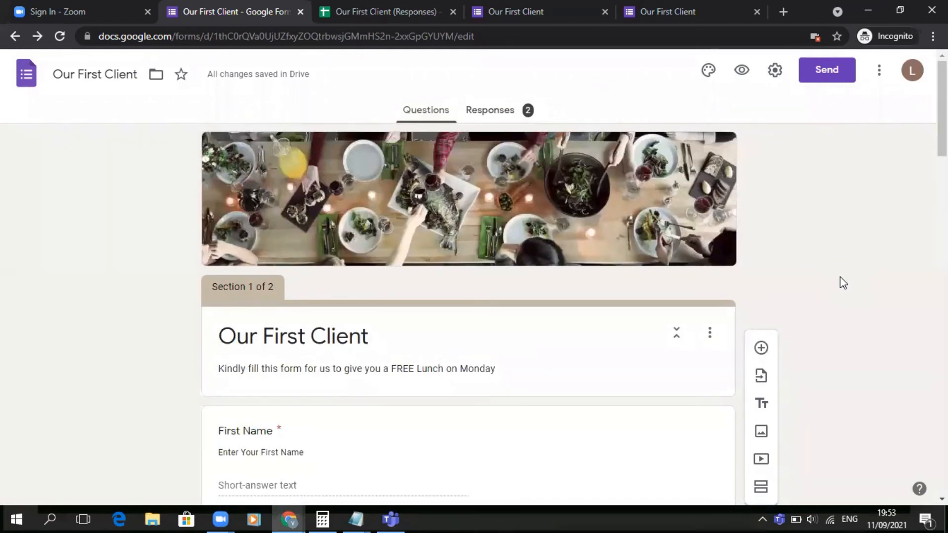